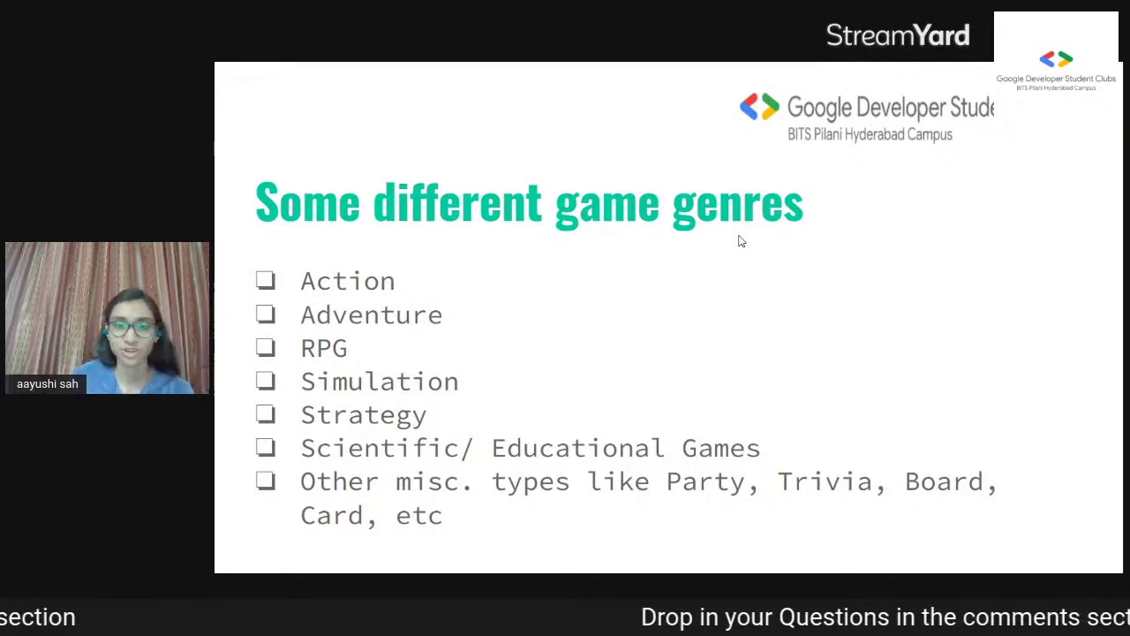
Advance past 'What are Game Engines?' to the 'Some Popular Game Engines:' slide
{"action": "key", "text": "Right"}
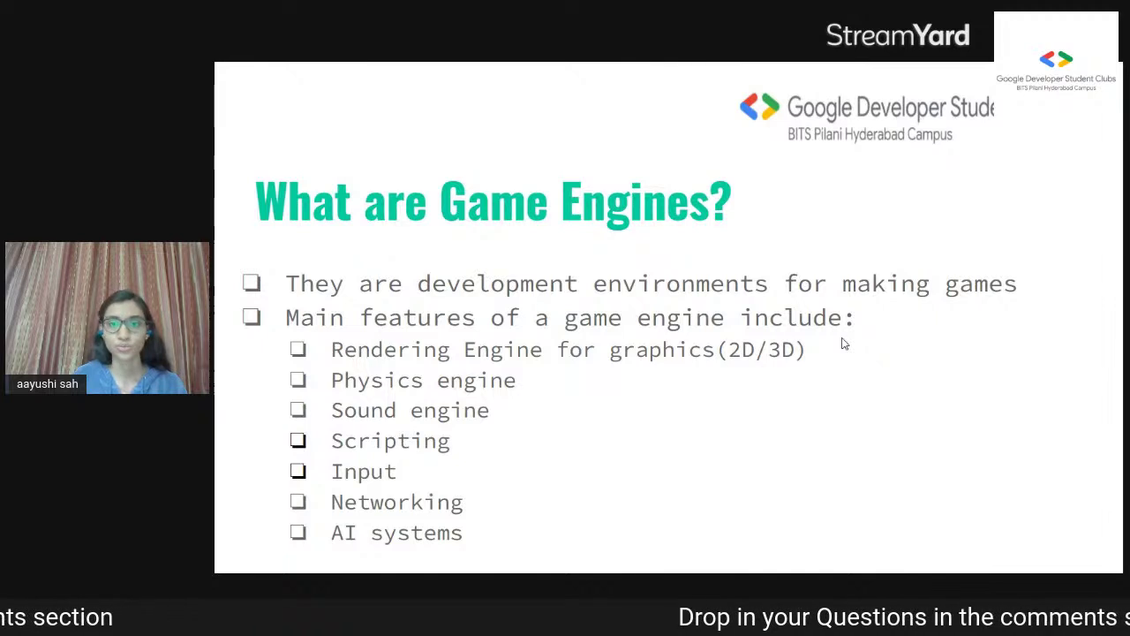
{"action": "key", "text": "Right"}
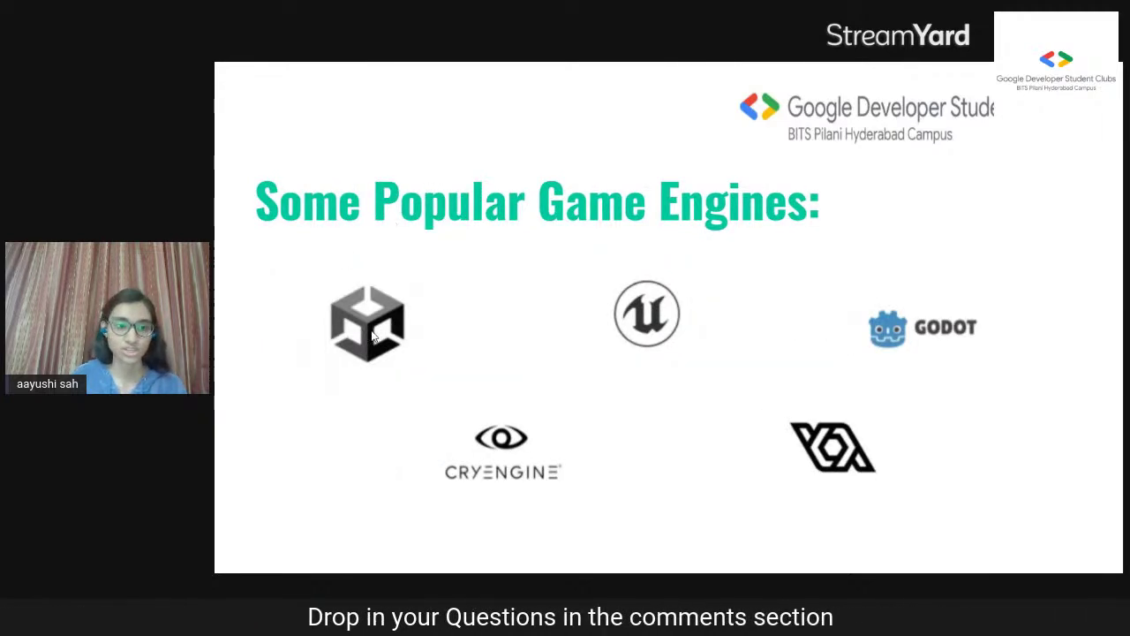
Enable the laser pointer from the presenter options and advance to 'What is Unity?'
{"action": "mouse_move", "coordinate": [297, 538]}
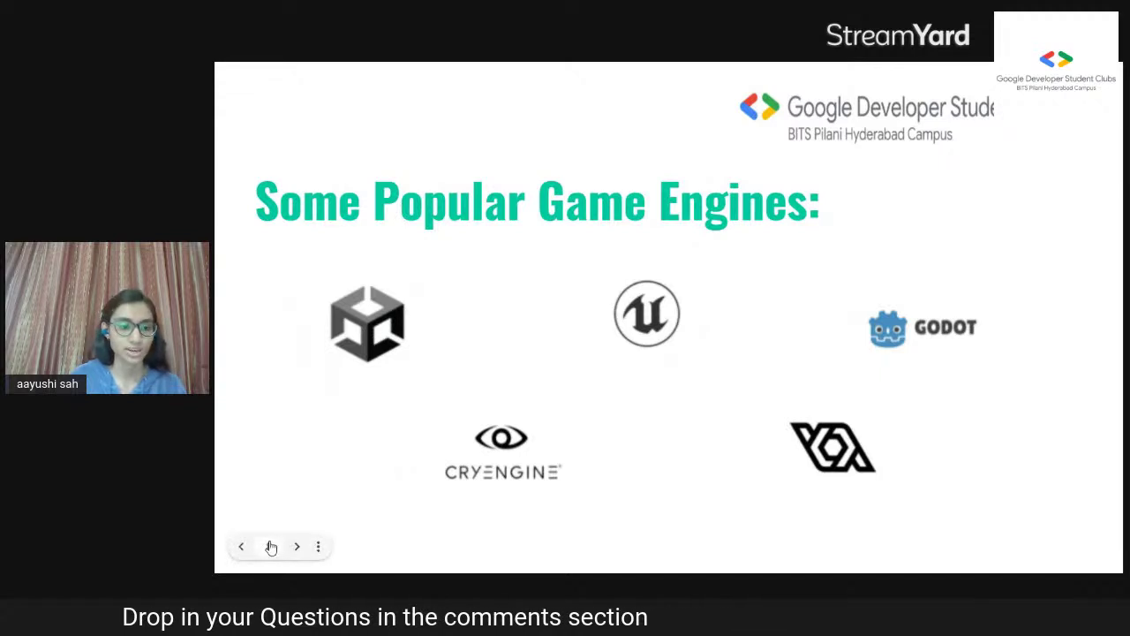
{"action": "left_click", "coordinate": [317, 546]}
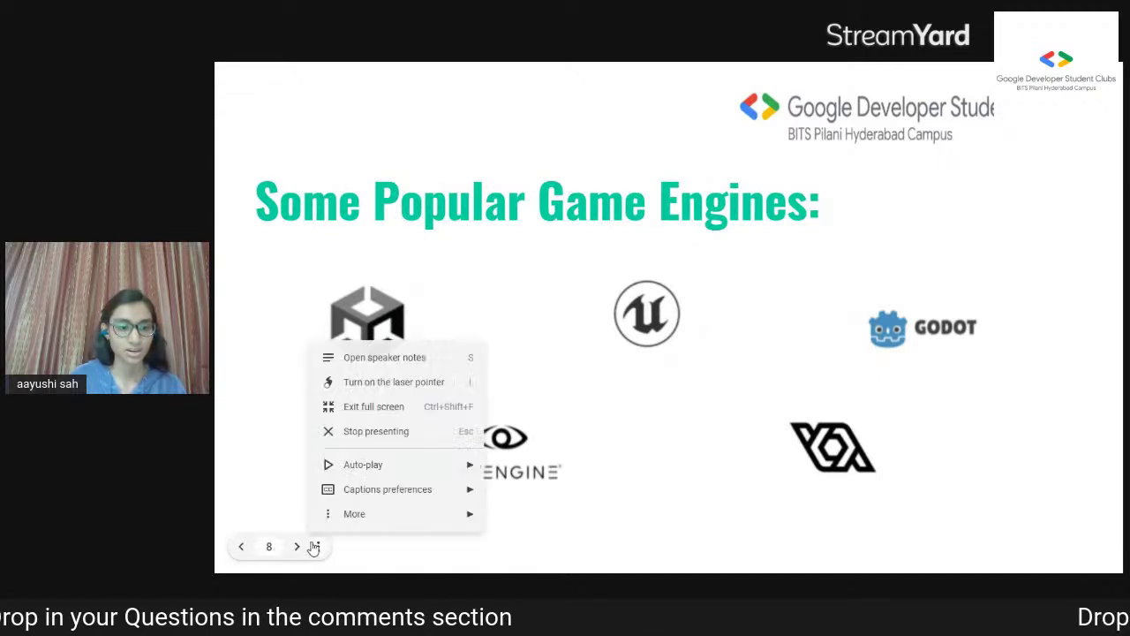
{"action": "left_click", "coordinate": [374, 385]}
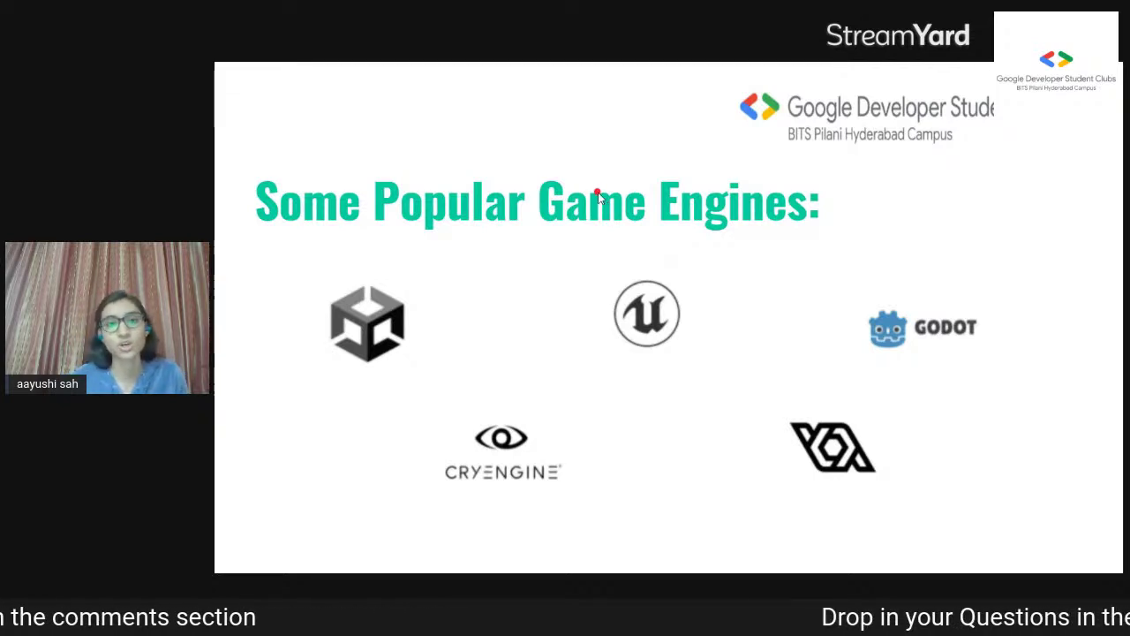
{"action": "left_click", "coordinate": [835, 280]}
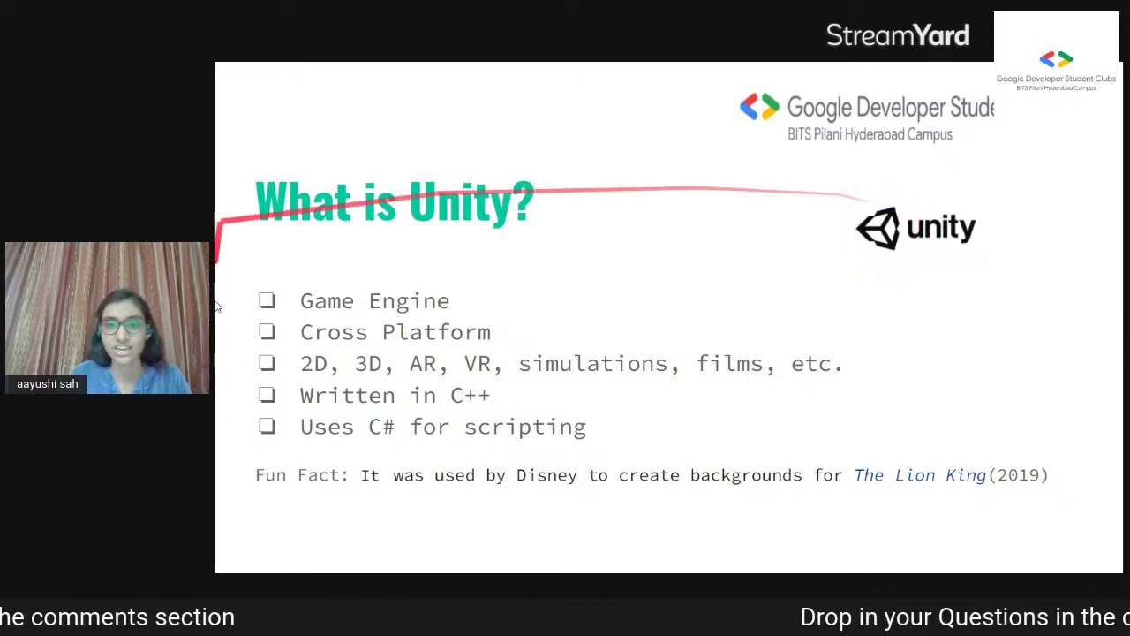
Step back to the popular engines slide, then forward through 'What is Unity?' to 'Why am I using Unity?'
{"action": "left_click", "coordinate": [242, 548]}
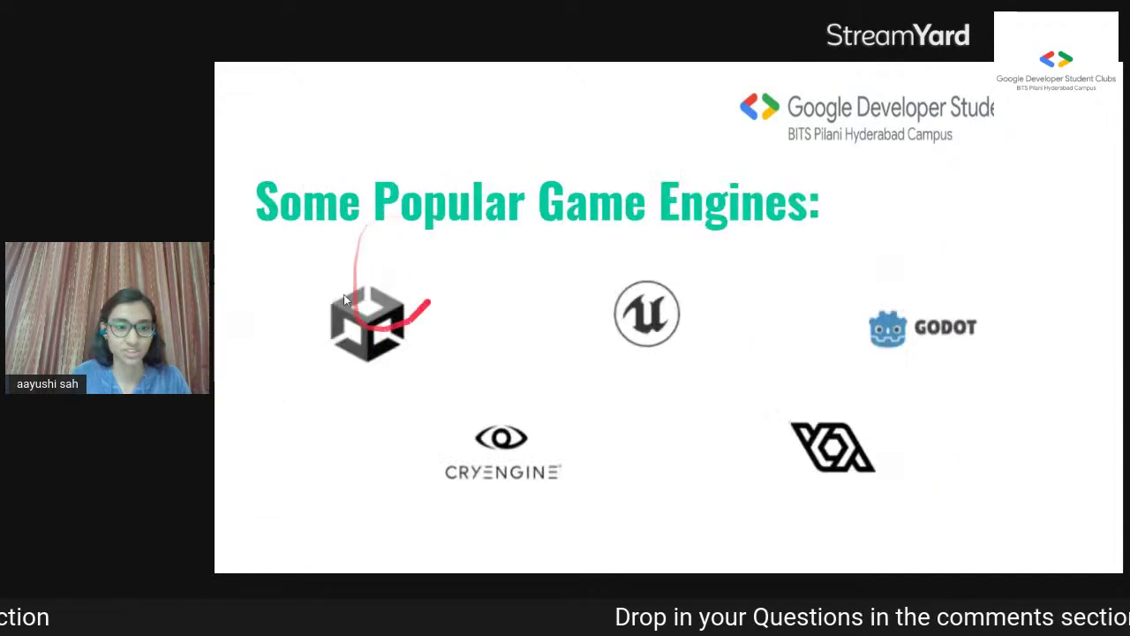
{"action": "mouse_move", "coordinate": [334, 558]}
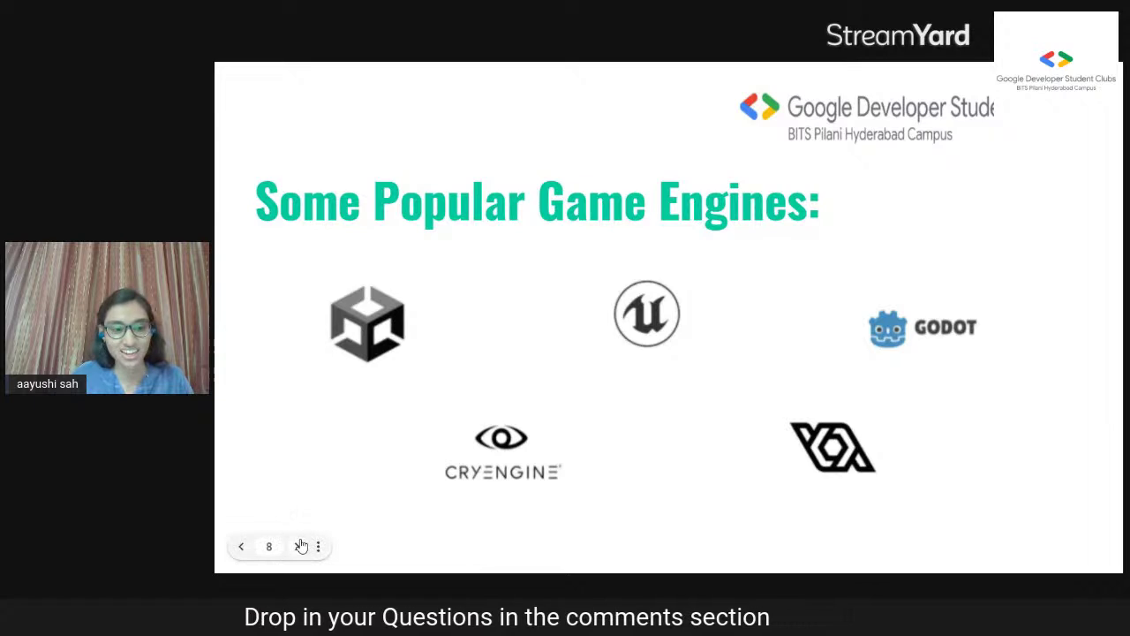
{"action": "left_click", "coordinate": [301, 546]}
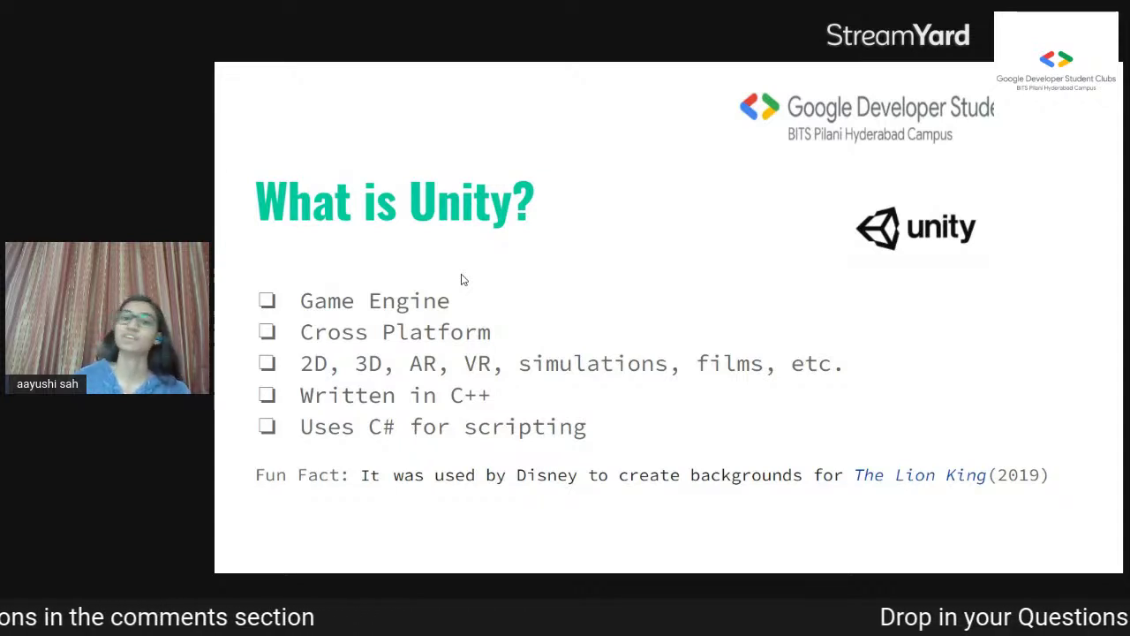
{"action": "left_click", "coordinate": [458, 274]}
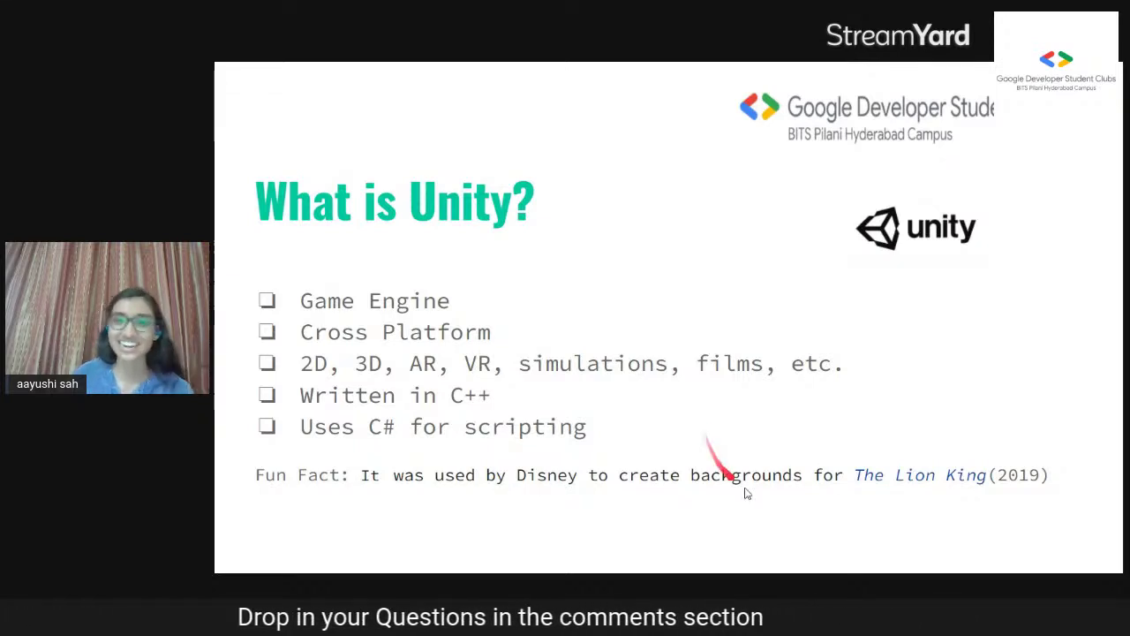
{"action": "key", "text": "Right"}
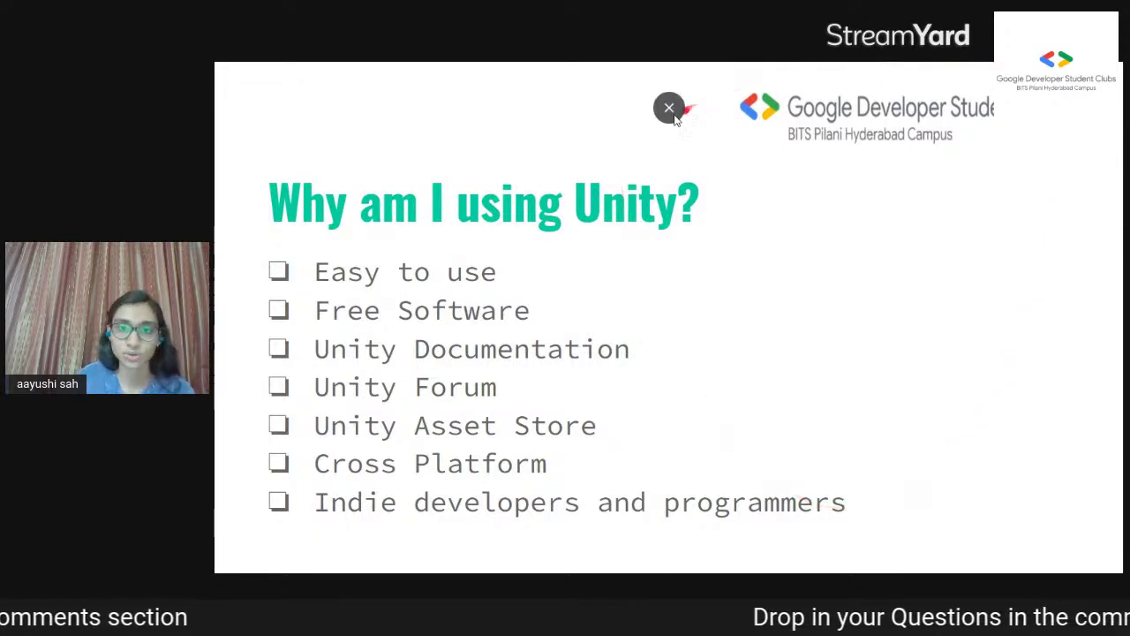
{"action": "left_click", "coordinate": [668, 109]}
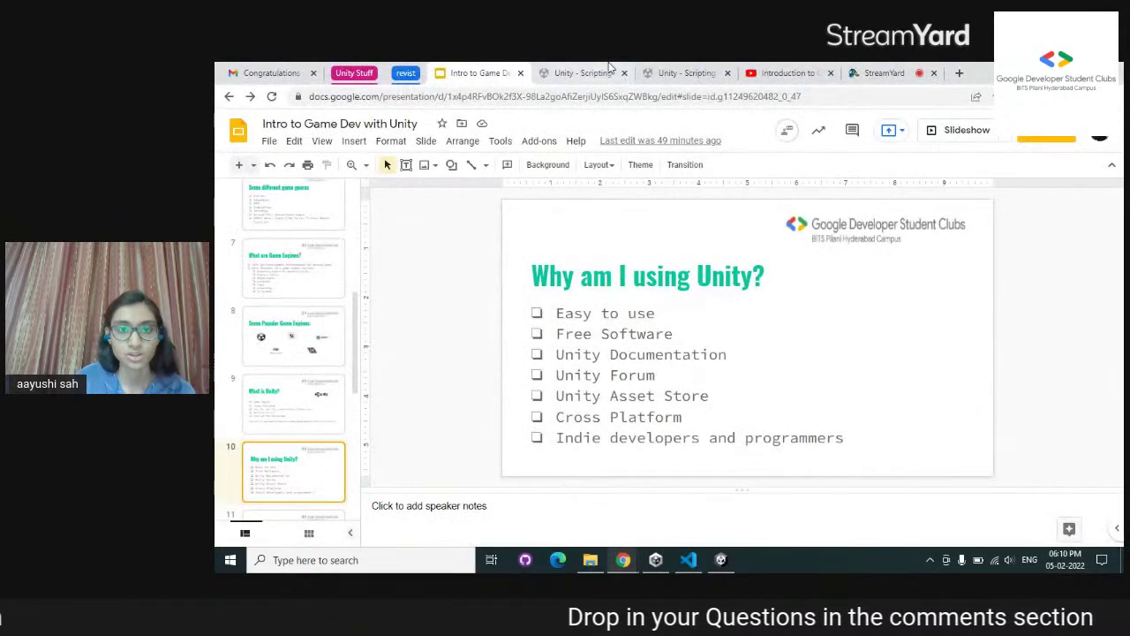
{"action": "left_click", "coordinate": [607, 70]}
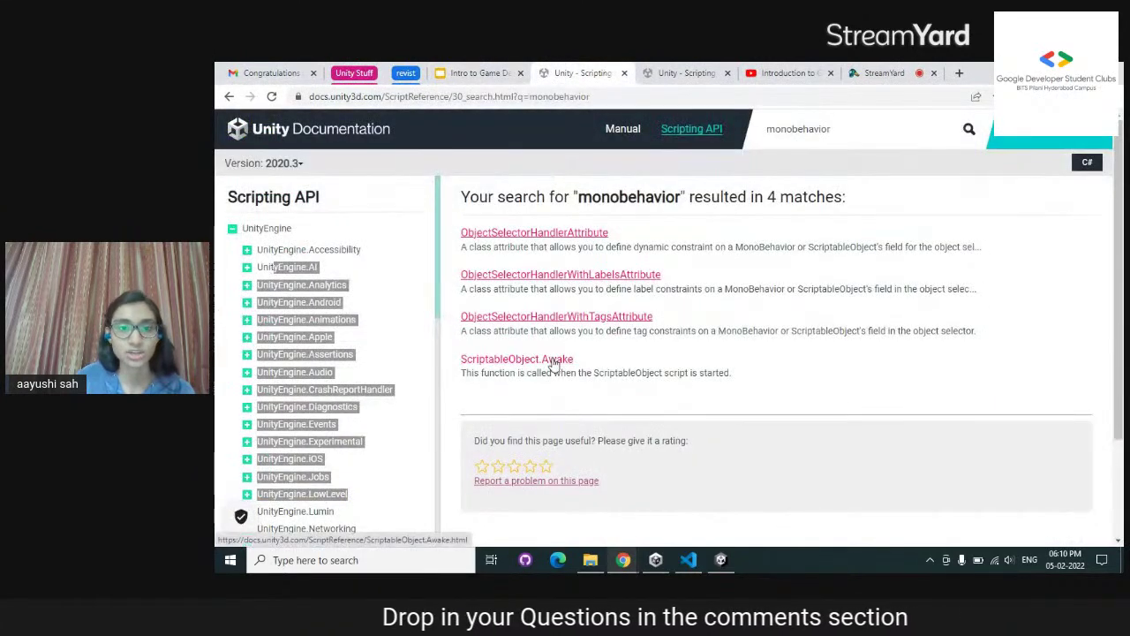
{"action": "left_click", "coordinate": [678, 72]}
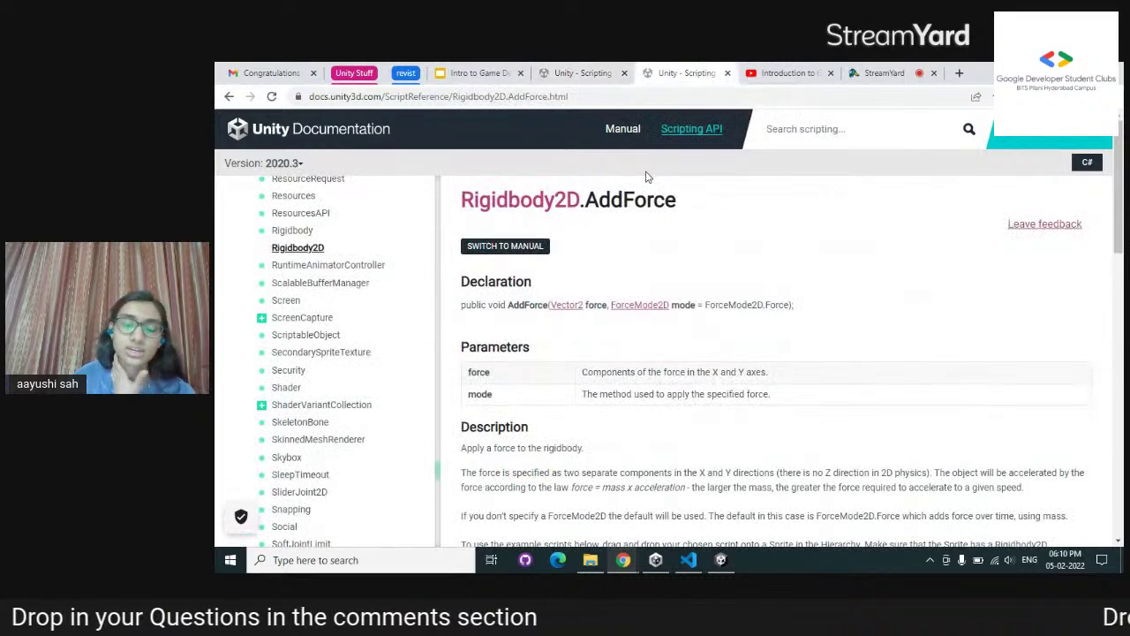
{"action": "scroll", "coordinate": [399, 293], "scroll_direction": "up", "scroll_amount": 2}
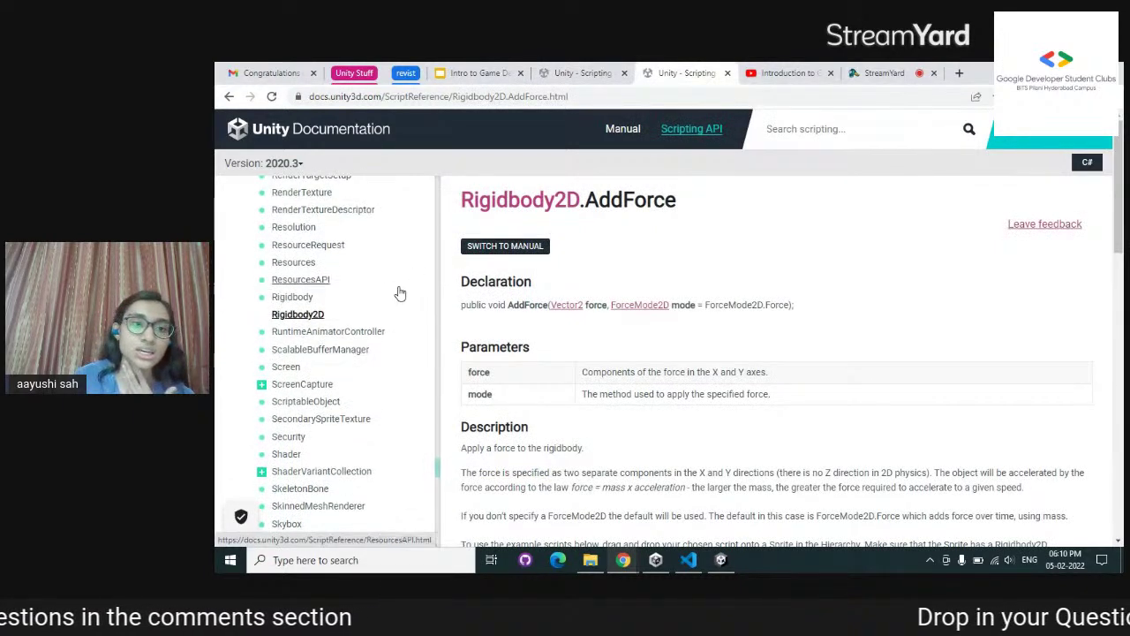
{"action": "scroll", "coordinate": [399, 294], "scroll_direction": "up", "scroll_amount": 1}
{"action": "scroll", "coordinate": [399, 293], "scroll_direction": "up", "scroll_amount": 1}
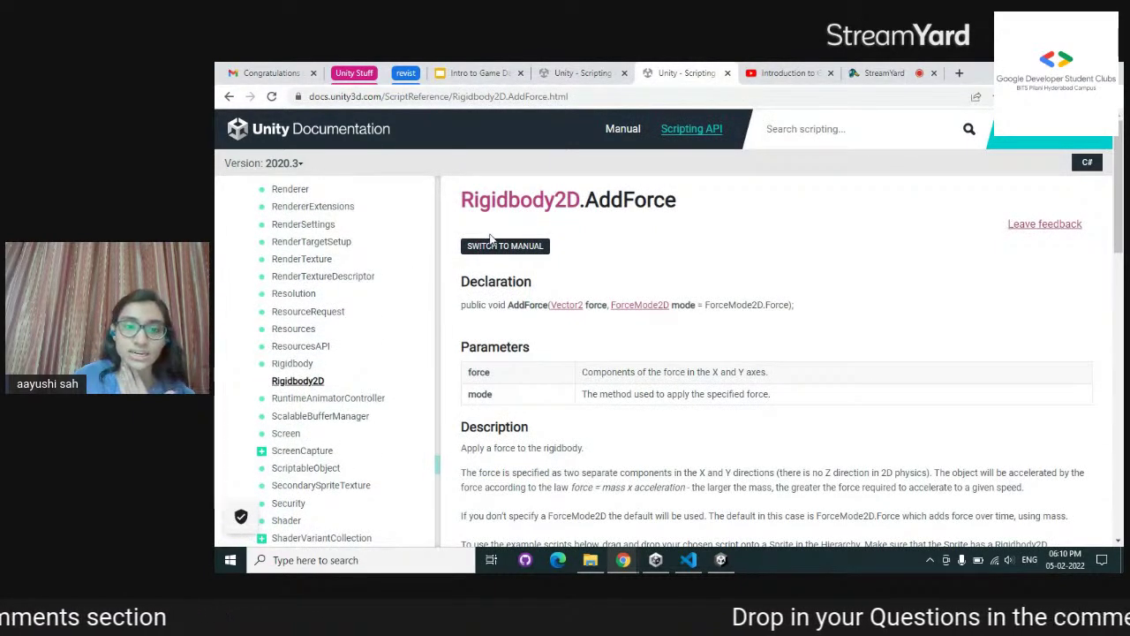
{"action": "scroll", "coordinate": [492, 238], "scroll_direction": "down", "scroll_amount": 1}
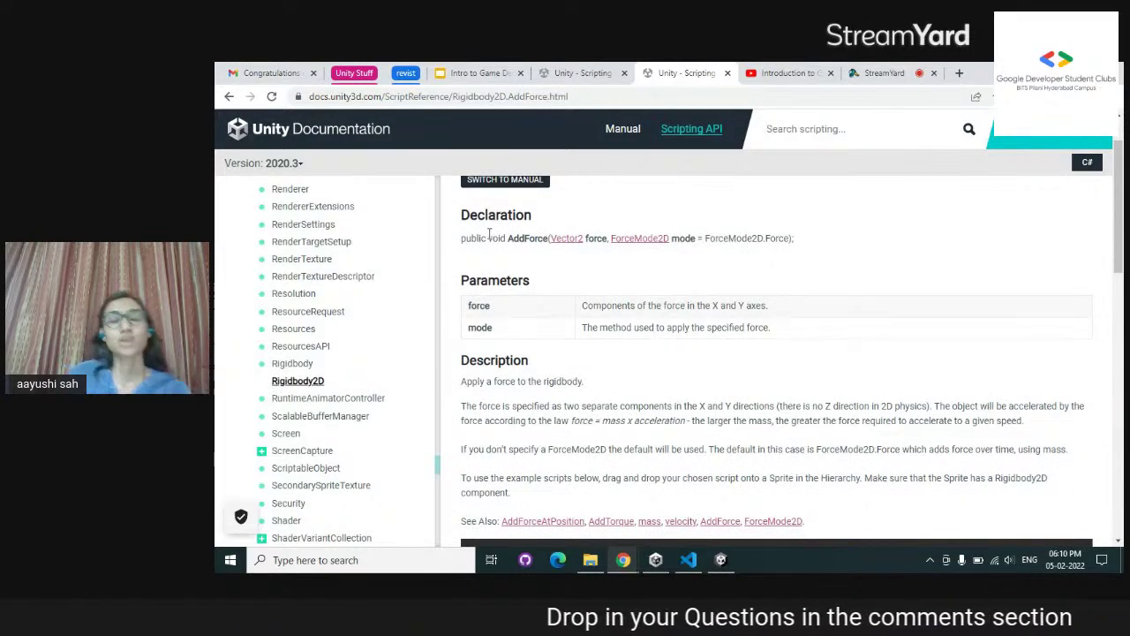
{"action": "scroll", "coordinate": [511, 283], "scroll_direction": "down", "scroll_amount": 8}
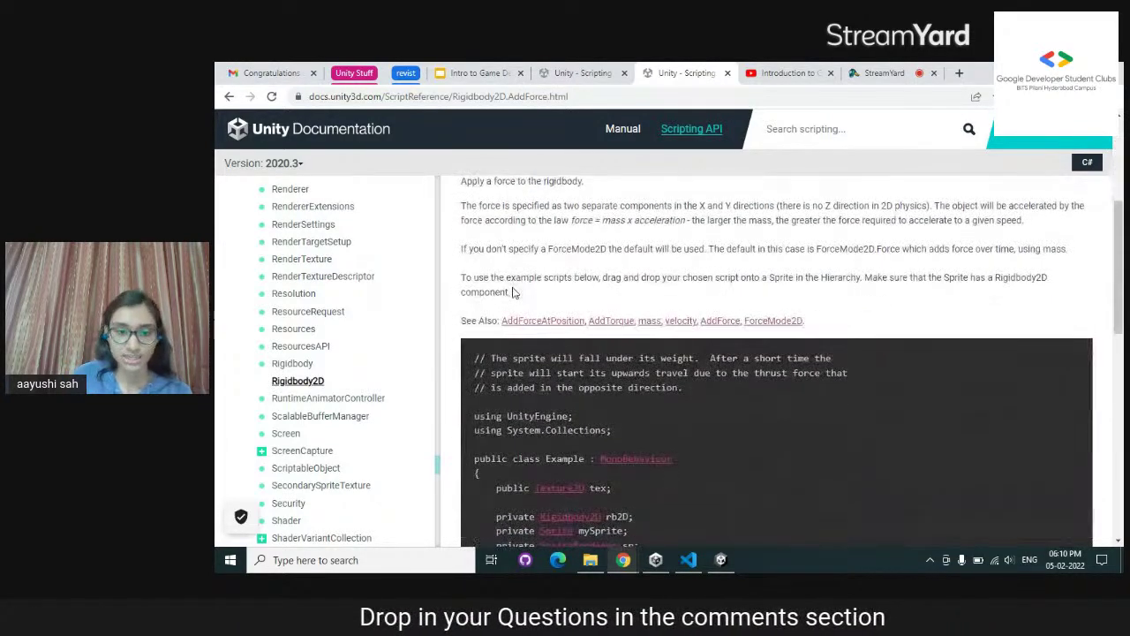
{"action": "scroll", "coordinate": [517, 234], "scroll_direction": "down", "scroll_amount": 3}
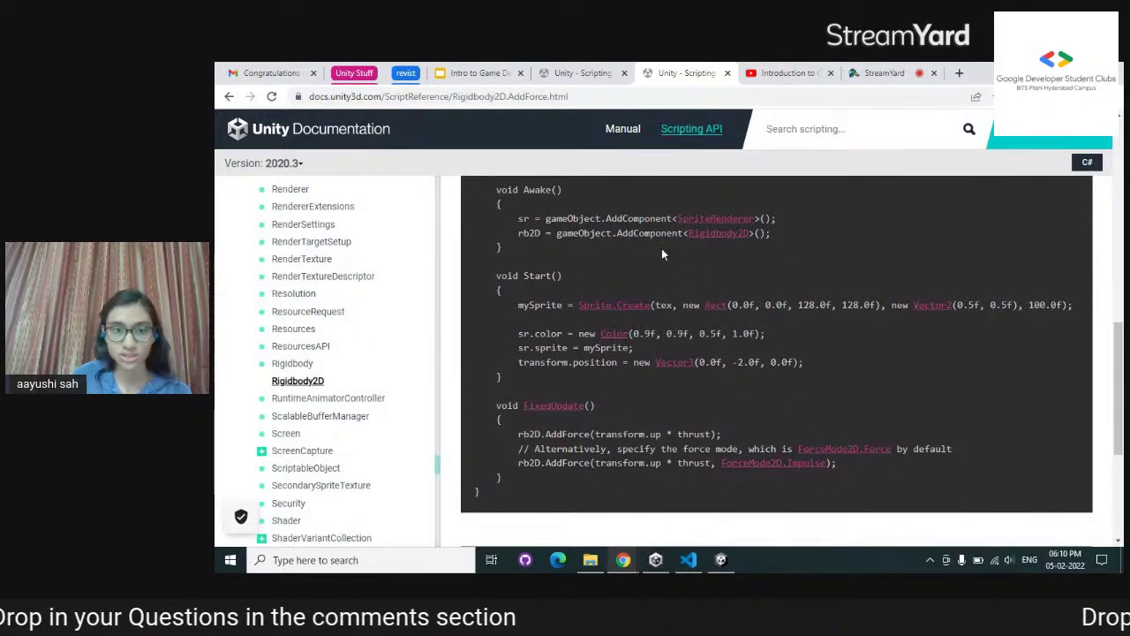
{"action": "scroll", "coordinate": [591, 241], "scroll_direction": "up", "scroll_amount": 3}
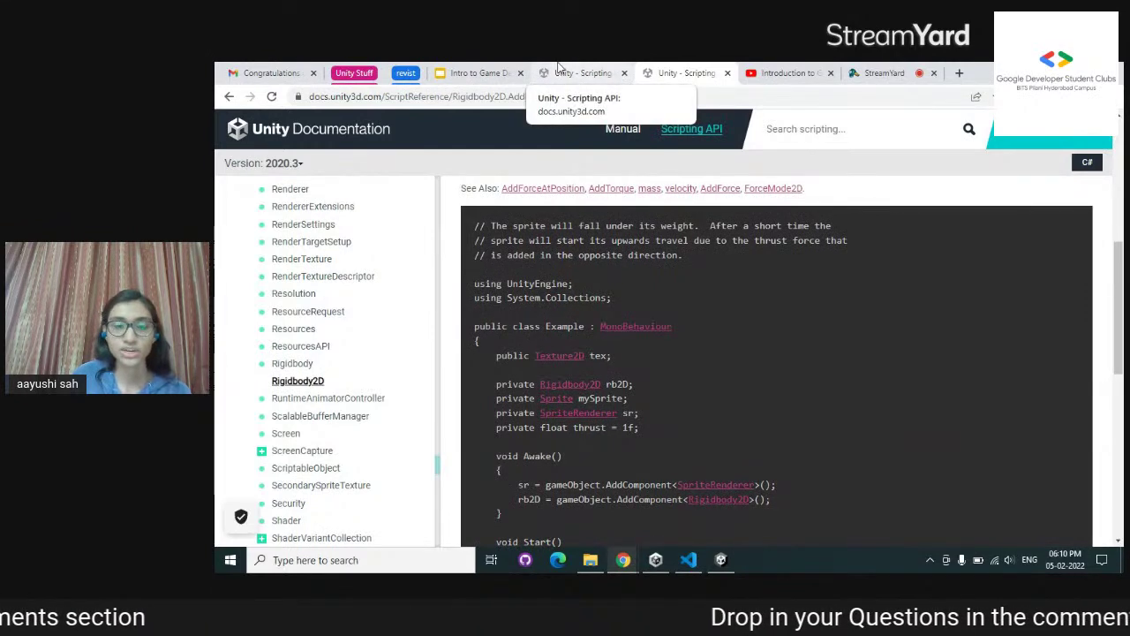
{"action": "scroll", "coordinate": [529, 230], "scroll_direction": "up", "scroll_amount": 5}
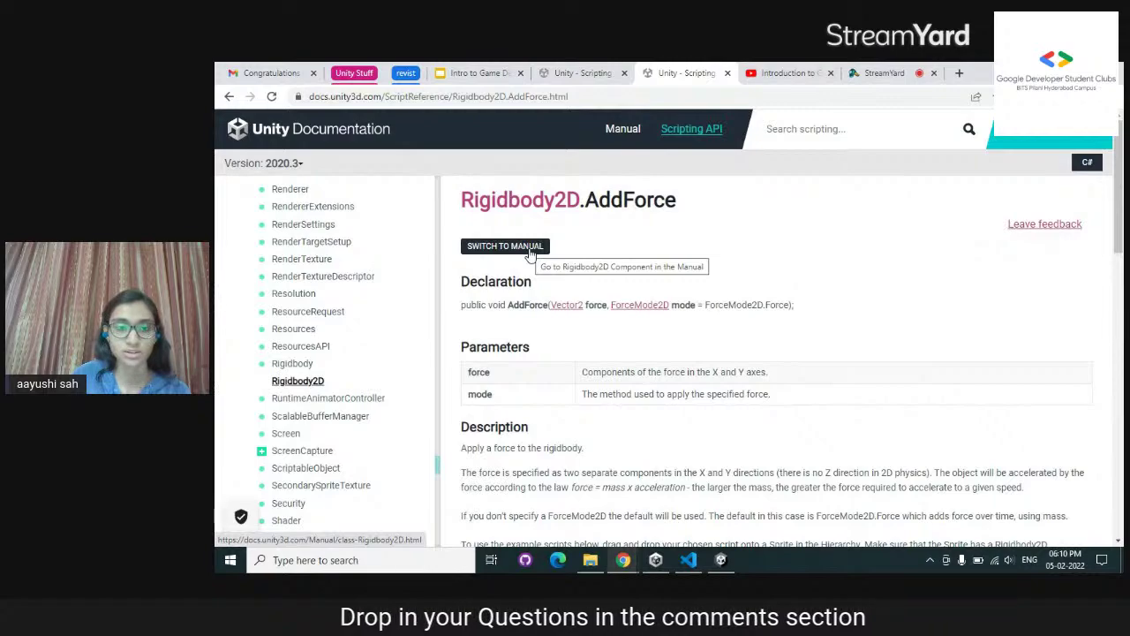
{"action": "left_click", "coordinate": [530, 250]}
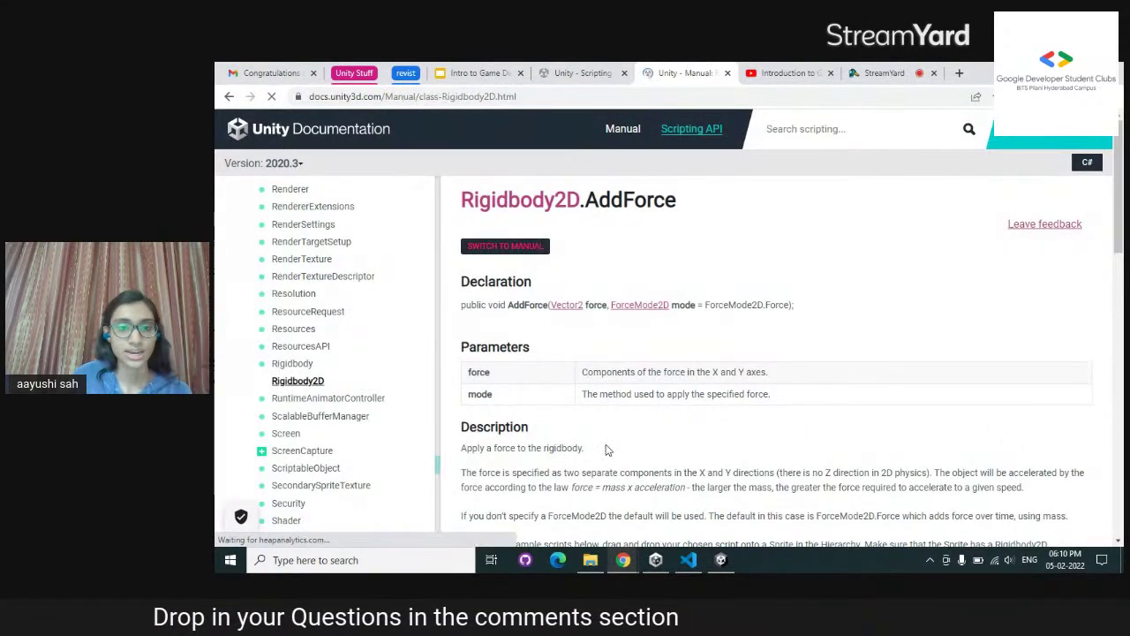
{"action": "scroll", "coordinate": [729, 406], "scroll_direction": "down", "scroll_amount": 6}
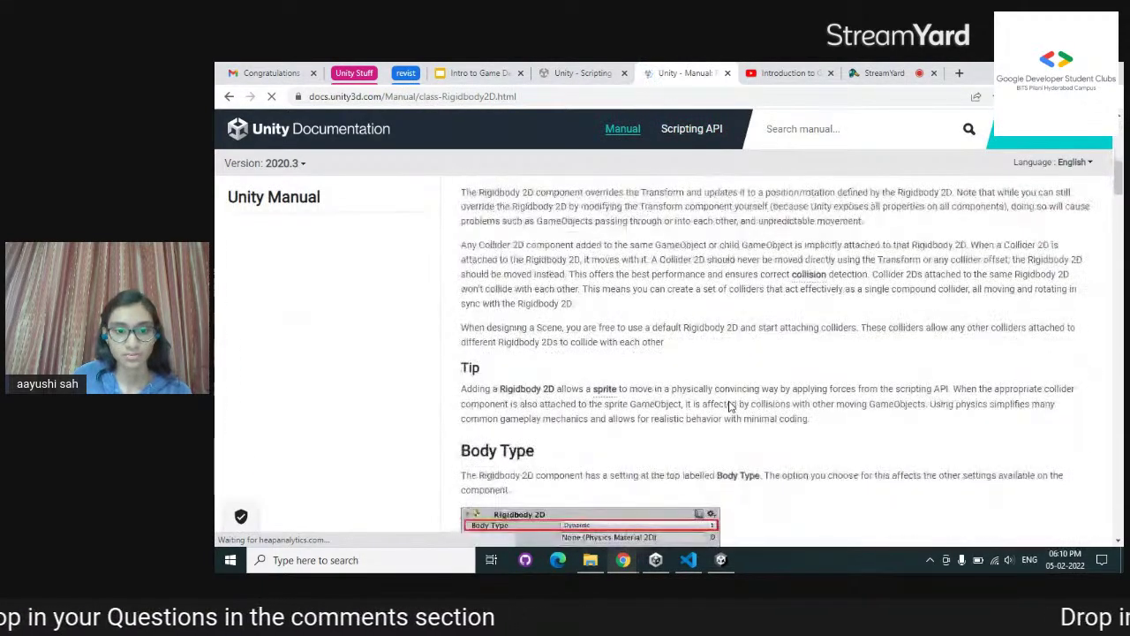
{"action": "scroll", "coordinate": [729, 406], "scroll_direction": "up", "scroll_amount": 1}
{"action": "scroll", "coordinate": [729, 406], "scroll_direction": "up", "scroll_amount": 5}
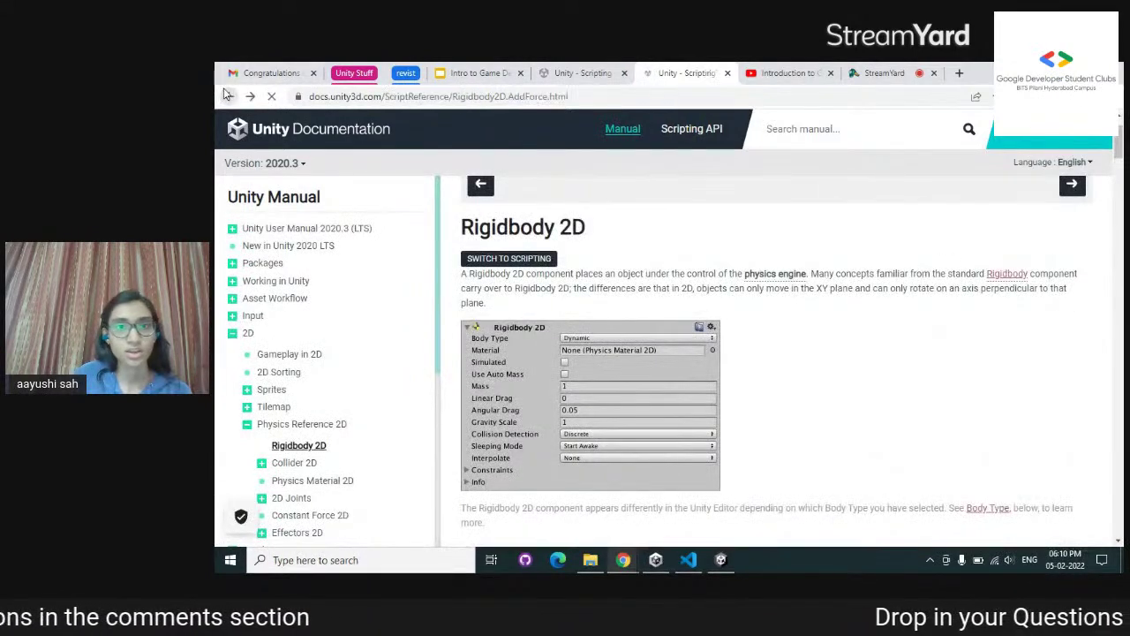
{"action": "left_click", "coordinate": [229, 96]}
{"action": "left_click", "coordinate": [513, 72]}
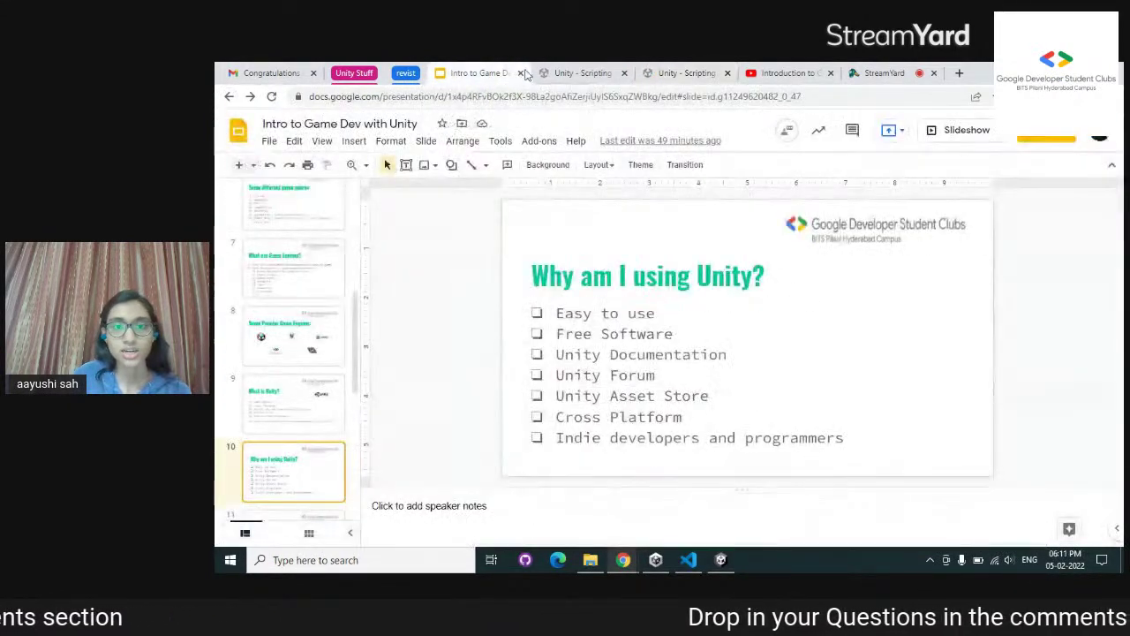
{"action": "left_click", "coordinate": [944, 132]}
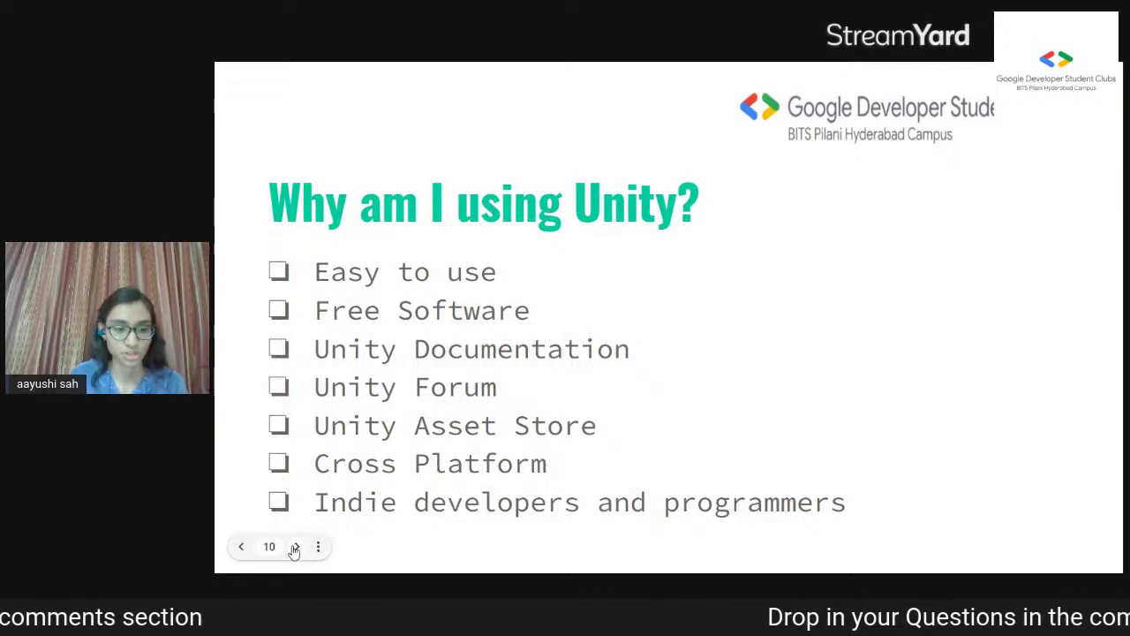
{"action": "left_click", "coordinate": [295, 548]}
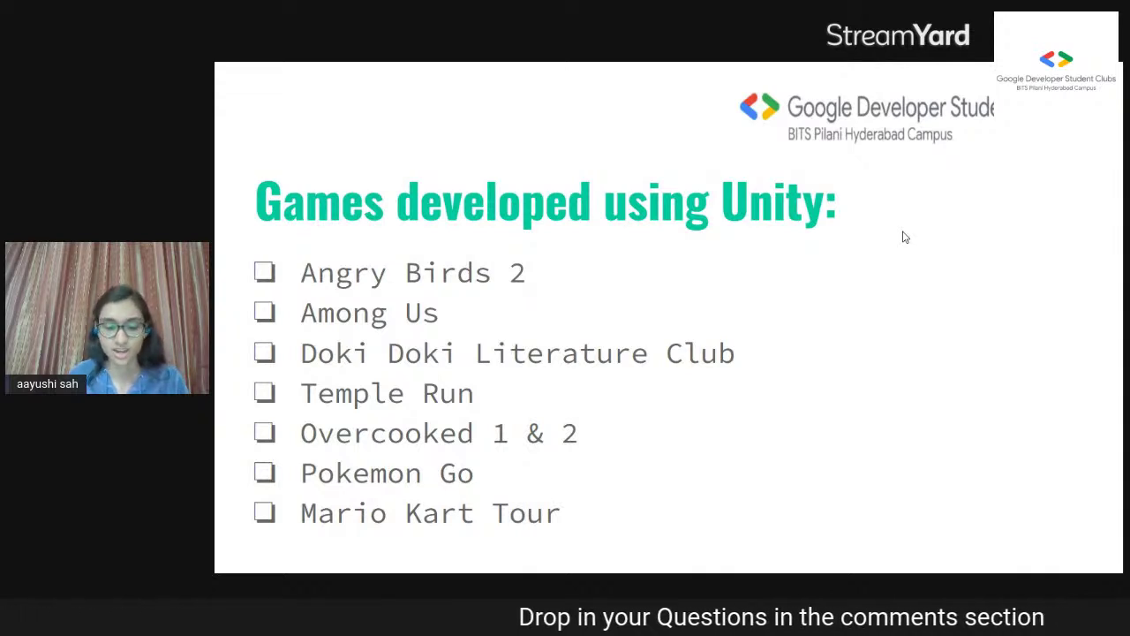
{"action": "key", "text": "Right"}
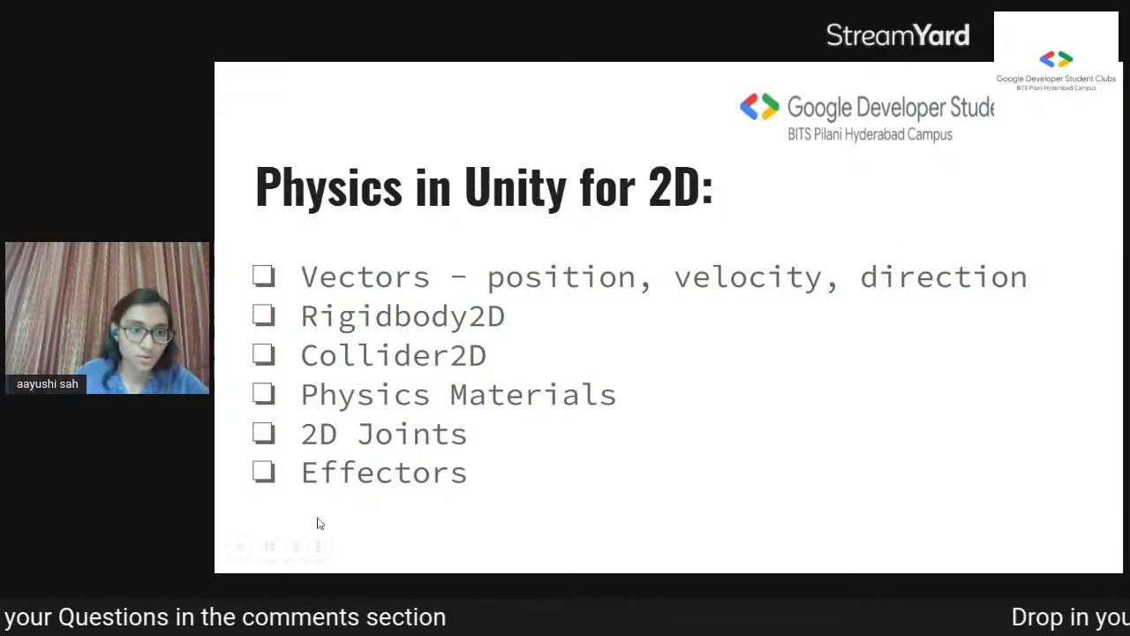
Turn on the laser pointer from the three-dot menu and move to slide 13, 'Scripting in Unity:'
{"action": "left_click", "coordinate": [317, 546]}
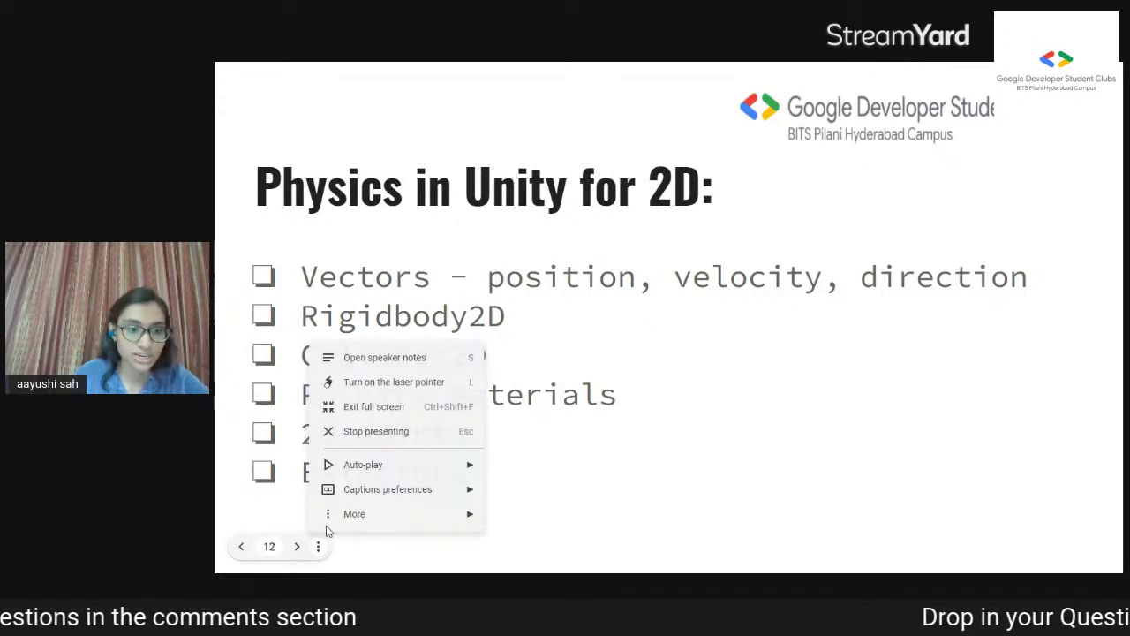
{"action": "left_click", "coordinate": [390, 383]}
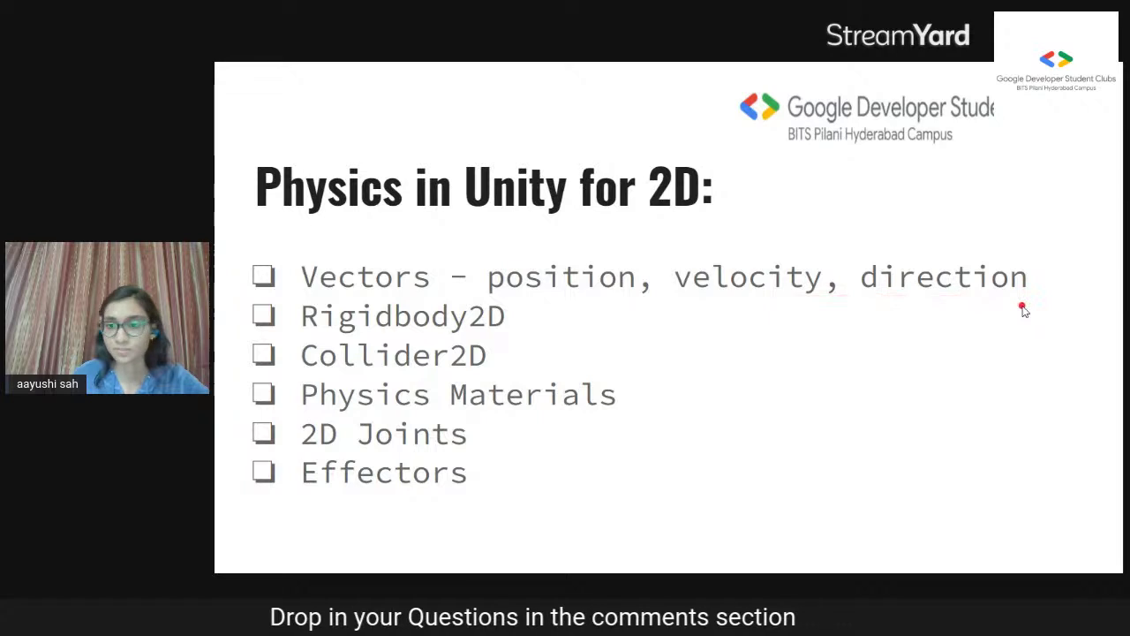
{"action": "key", "text": "Left"}
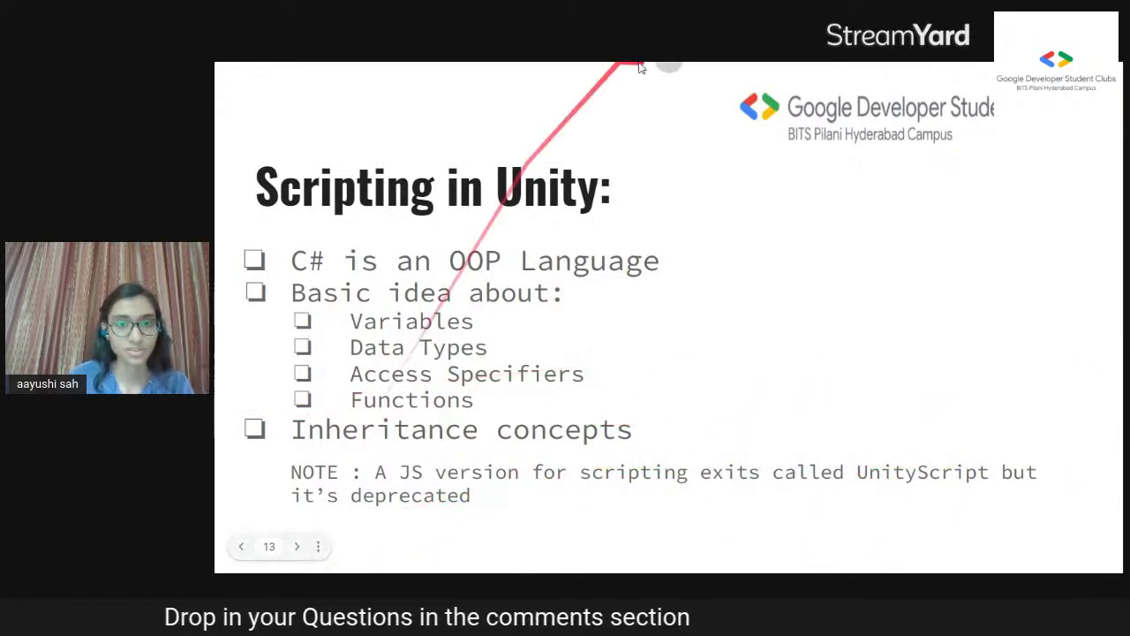
Exit full-screen presenting back to slide 13 in the editor and close Unity Hub
{"action": "key", "text": "Escape"}
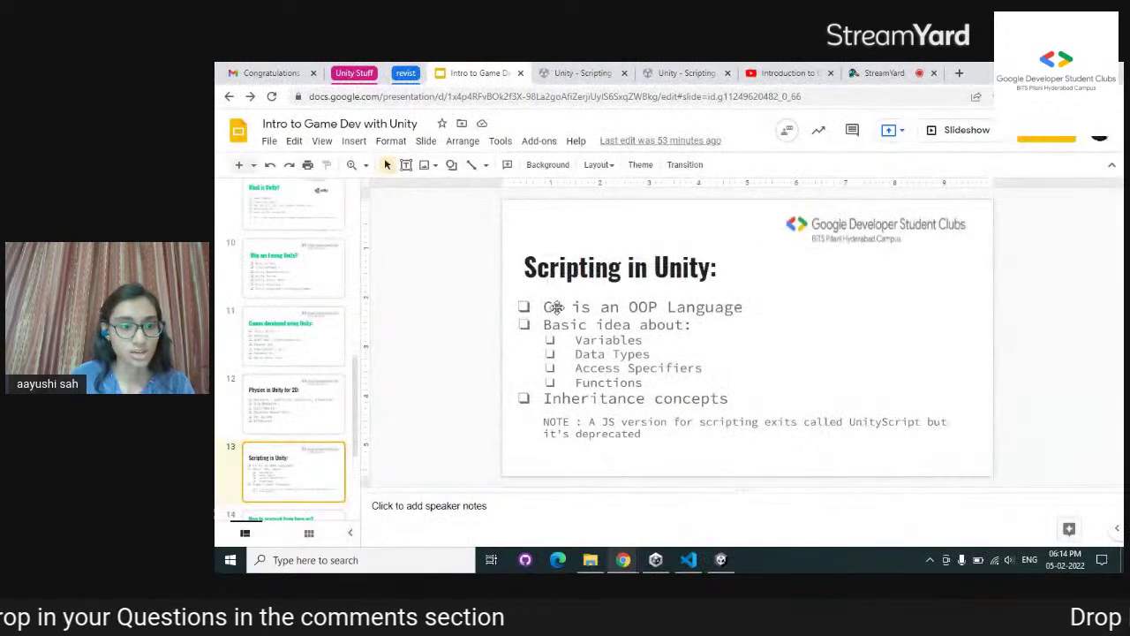
{"action": "key", "text": "Down"}
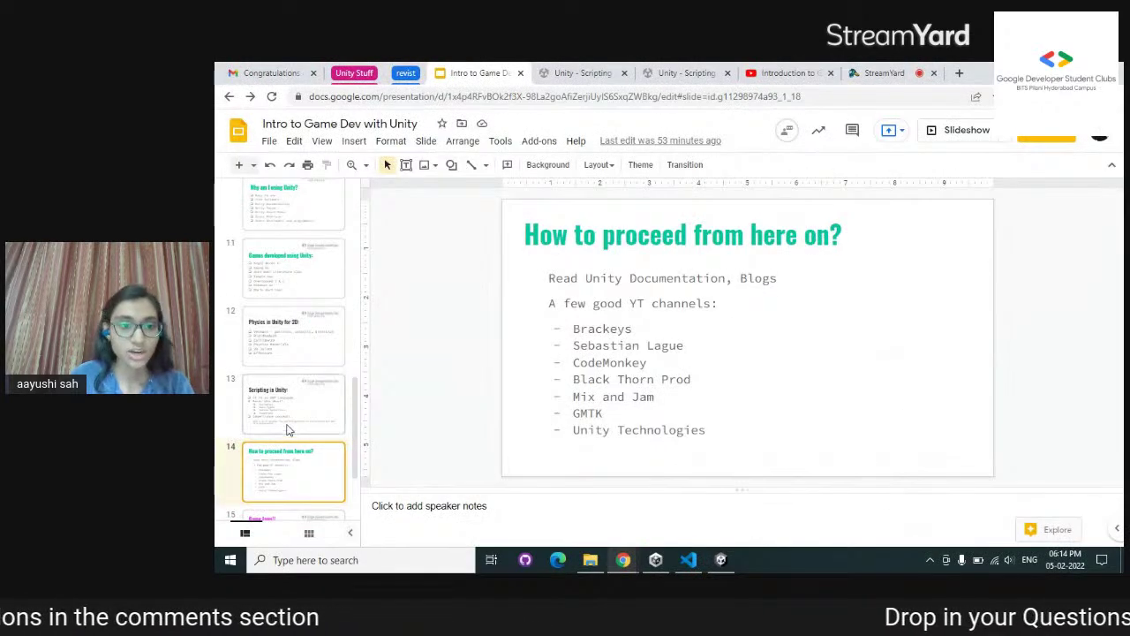
{"action": "key", "text": "Up"}
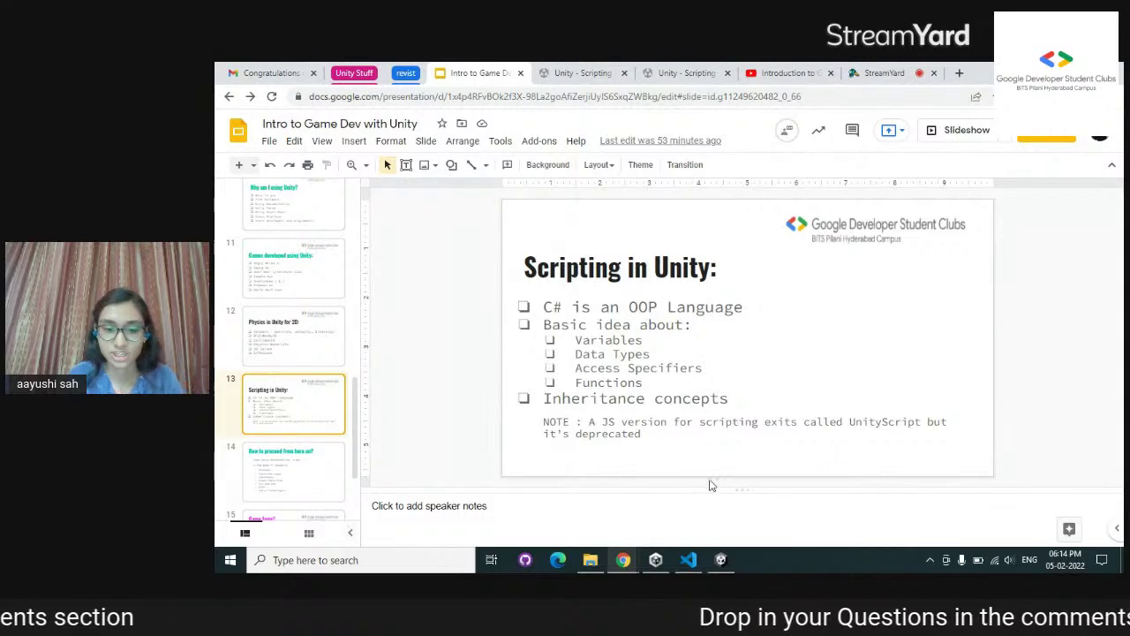
{"action": "mouse_move", "coordinate": [655, 560]}
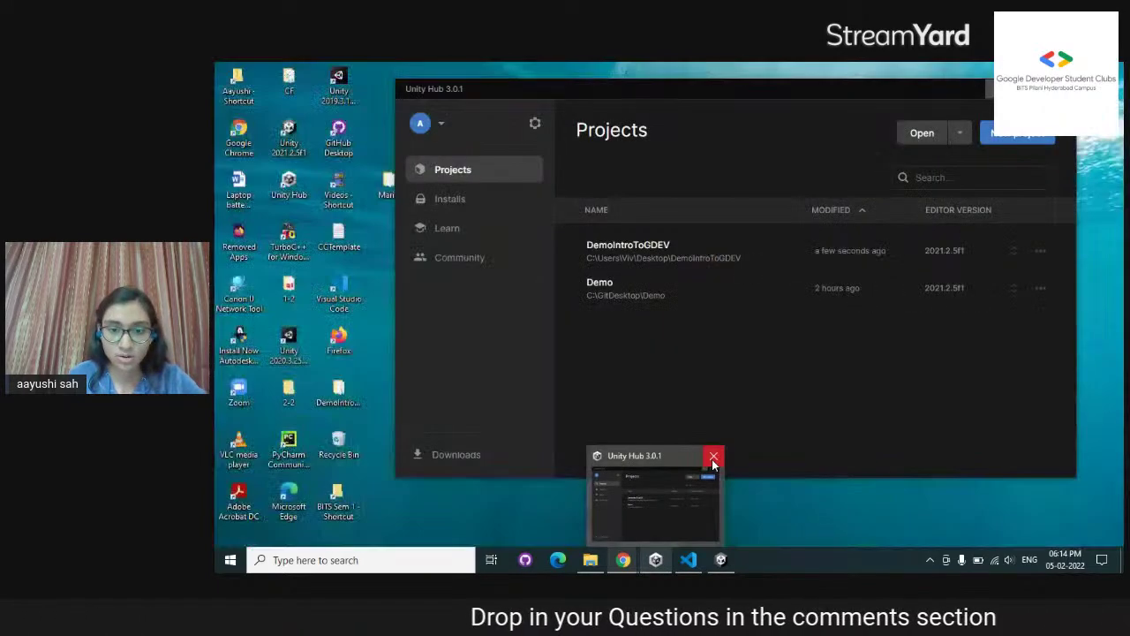
{"action": "left_click", "coordinate": [713, 461]}
Bring the Unity editor forward and open the Demo scene from Assets/Scenes
{"action": "mouse_move", "coordinate": [689, 565]}
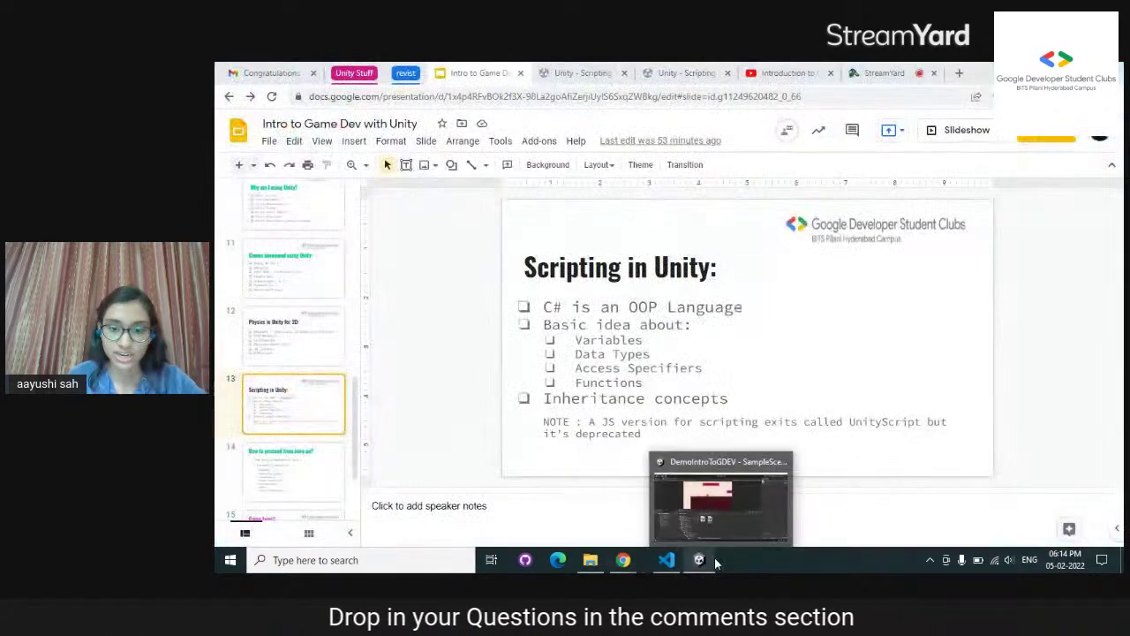
{"action": "left_click", "coordinate": [658, 495]}
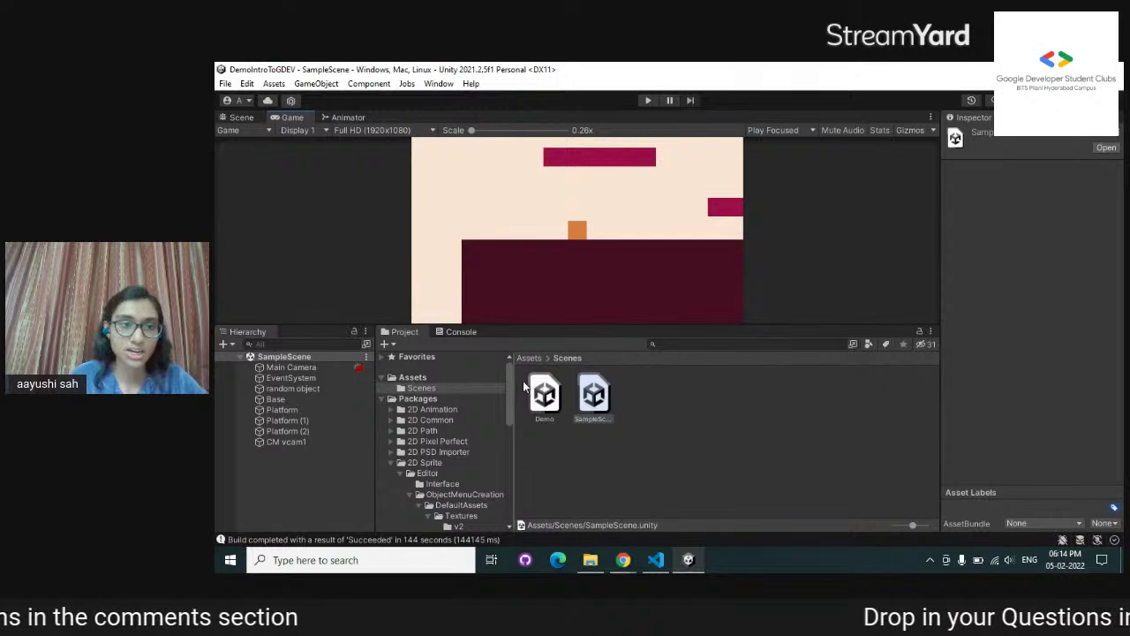
{"action": "left_click", "coordinate": [549, 403]}
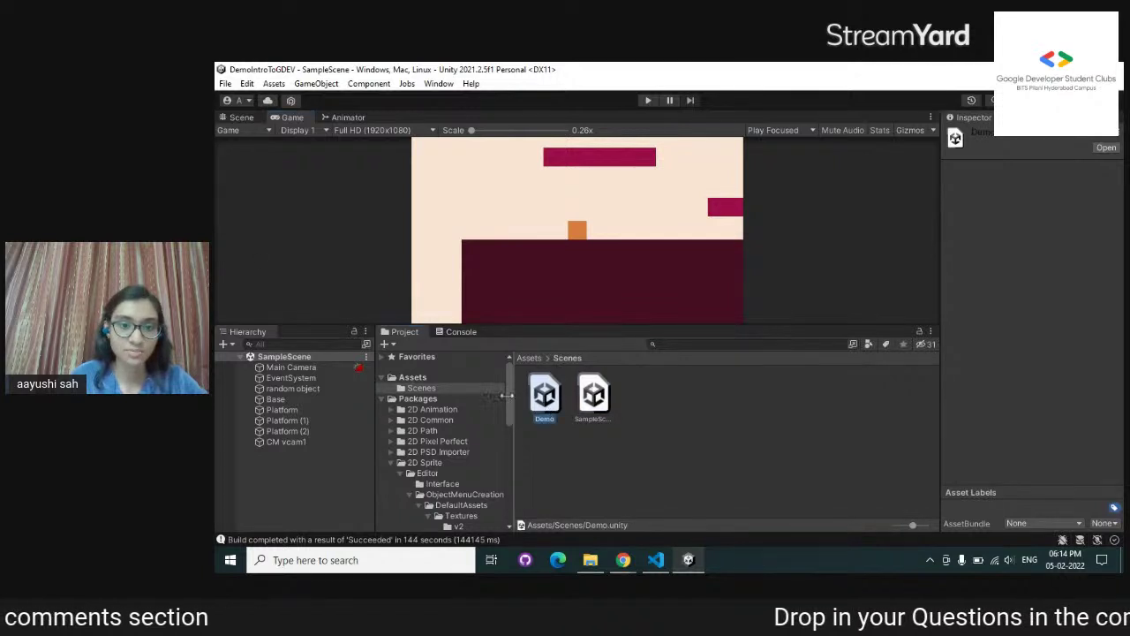
{"action": "left_click", "coordinate": [225, 83]}
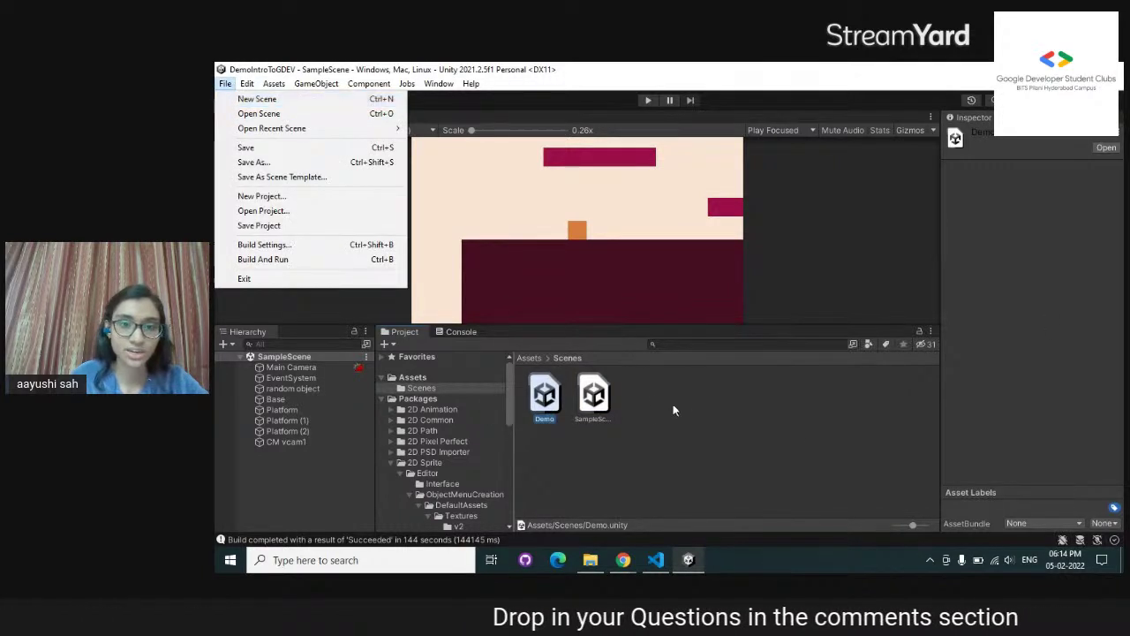
{"action": "double_click", "coordinate": [548, 397]}
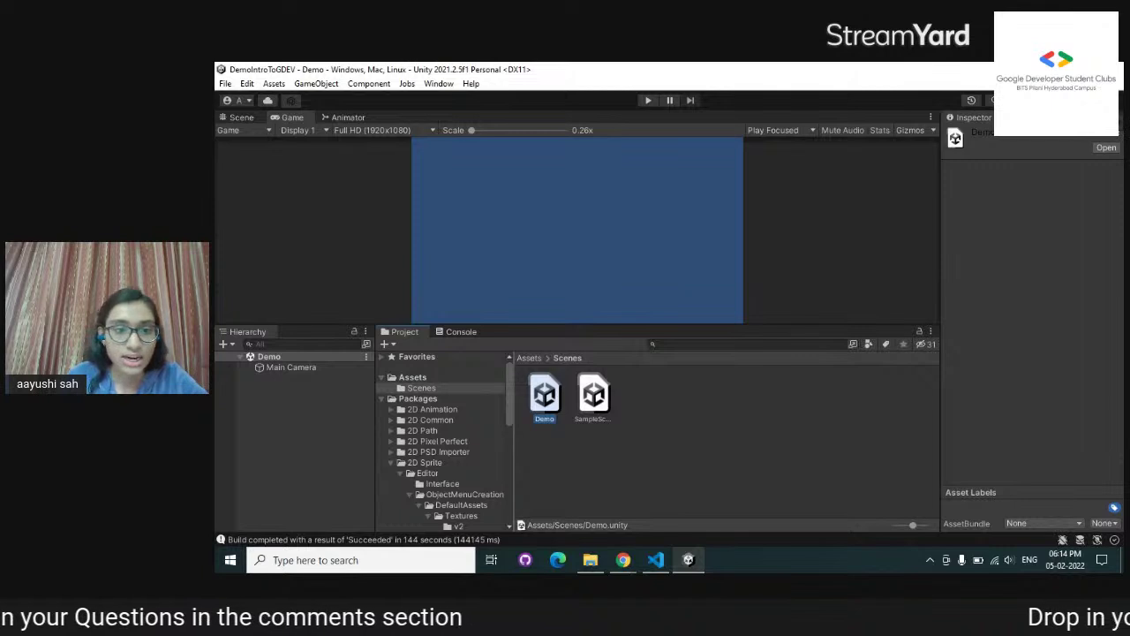
Dock the Hierarchy beside a wider Game view and switch to the Custom layout
{"action": "left_click", "coordinate": [1099, 100]}
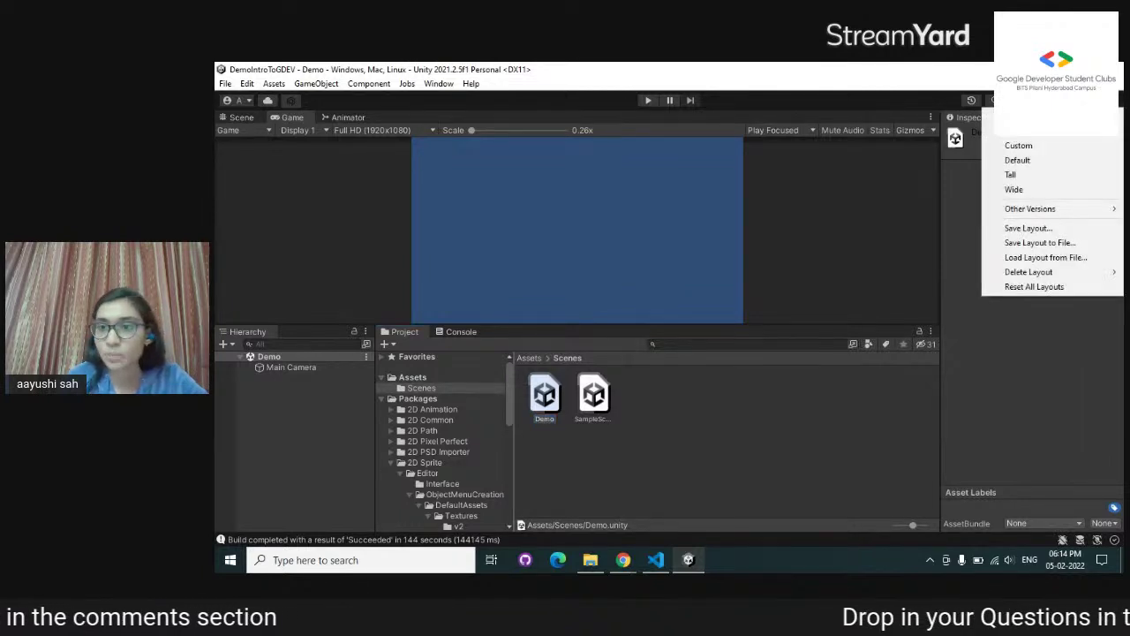
{"action": "left_click", "coordinate": [277, 237]}
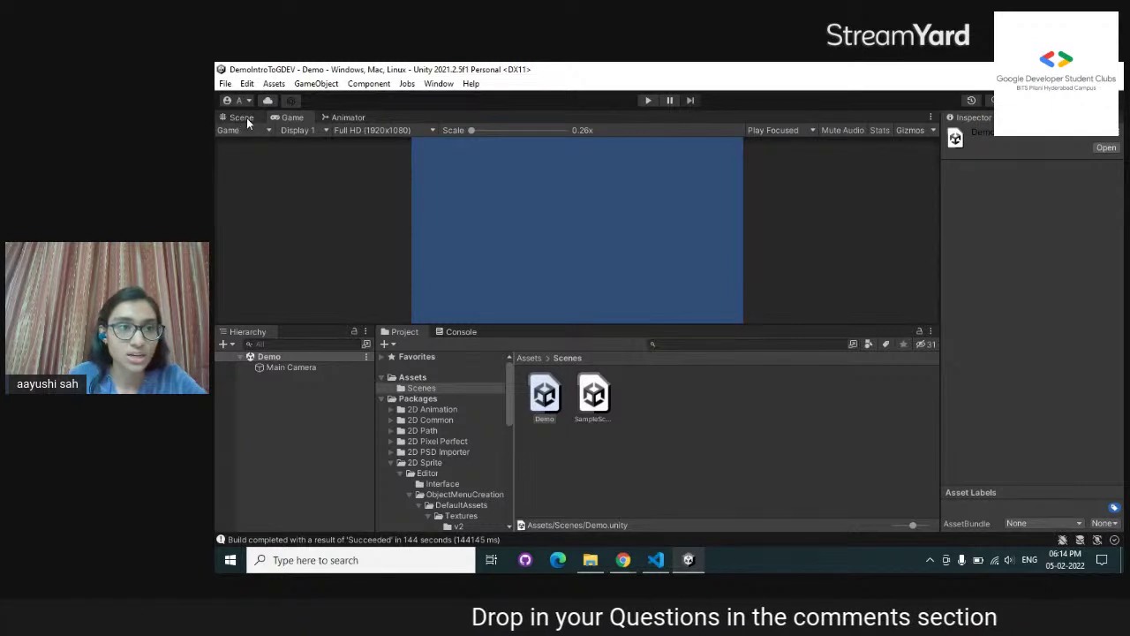
{"action": "left_click_drag", "start_coordinate": [247, 331], "coordinate": [391, 222]}
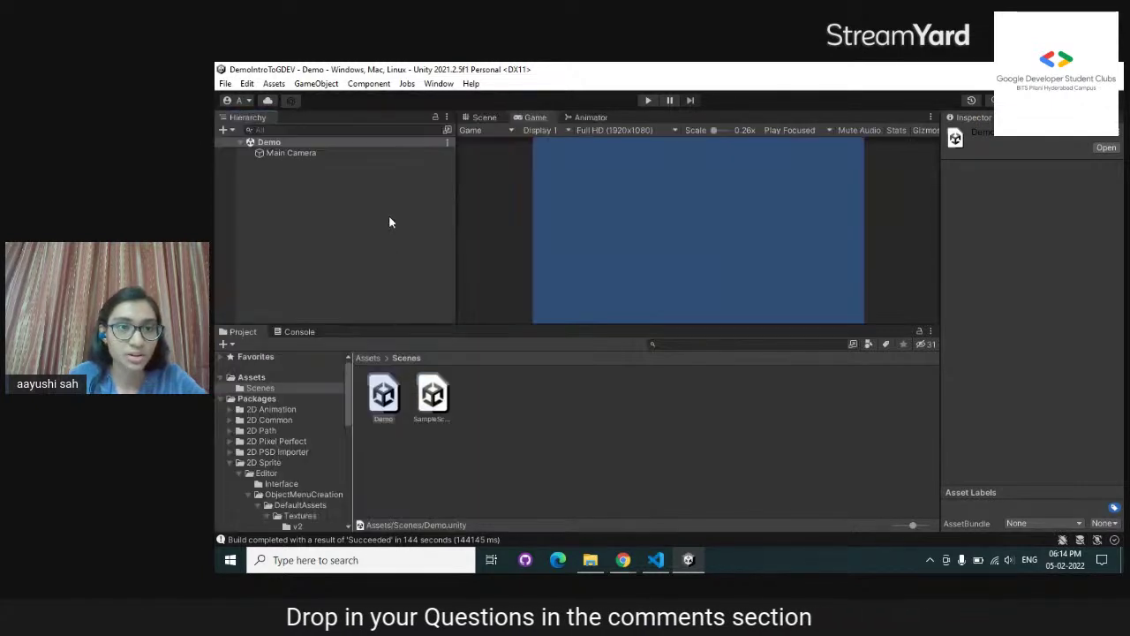
{"action": "left_click_drag", "start_coordinate": [457, 268], "coordinate": [394, 266]}
{"action": "left_click", "coordinate": [1095, 99]}
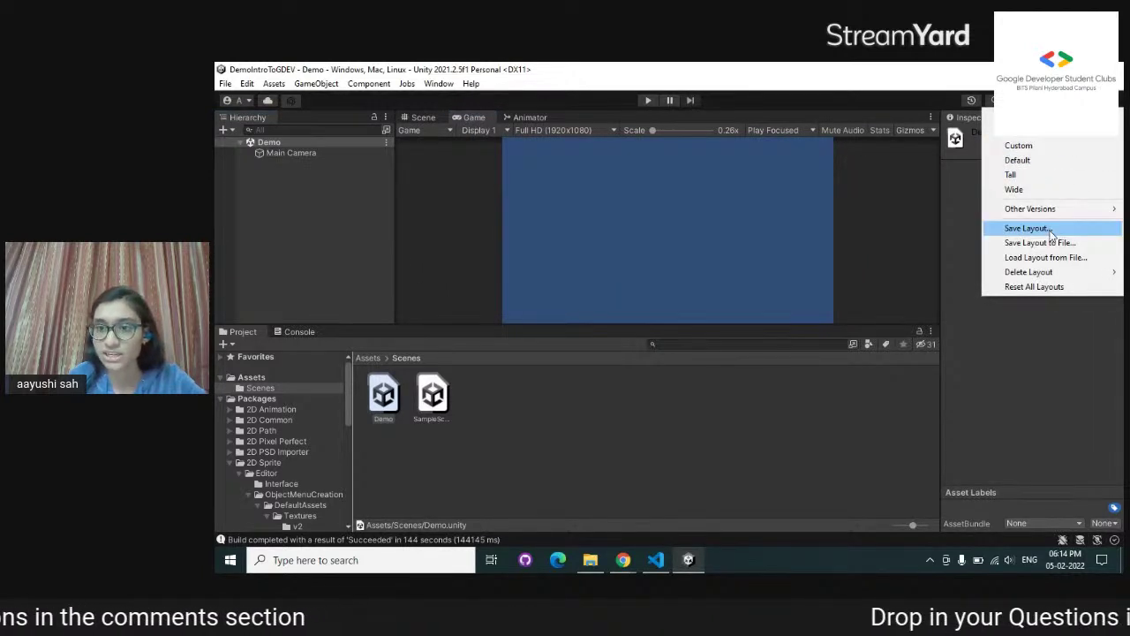
{"action": "left_click", "coordinate": [1044, 147]}
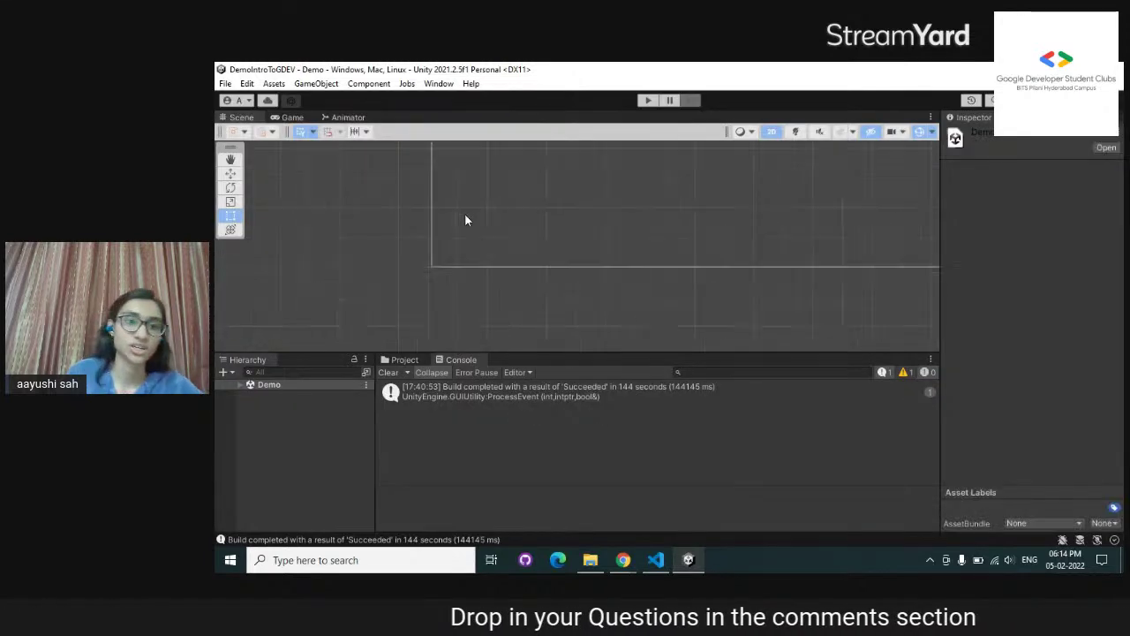
Clear the Console and select the Main Camera under the Demo scene
{"action": "left_click", "coordinate": [389, 372]}
{"action": "left_click", "coordinate": [248, 387]}
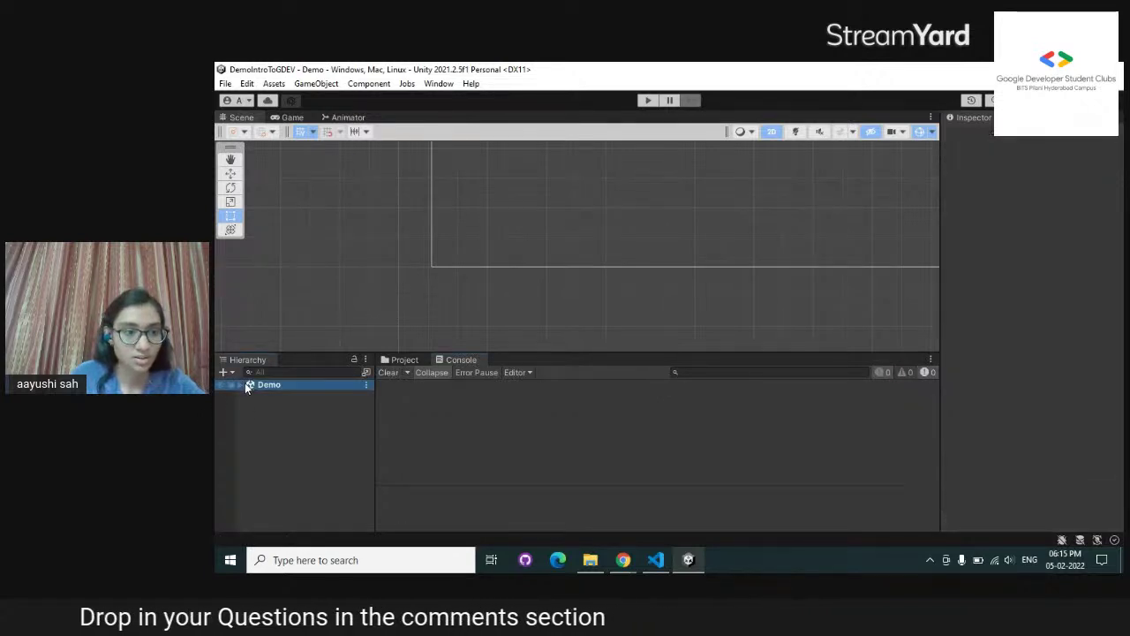
{"action": "left_click", "coordinate": [240, 385]}
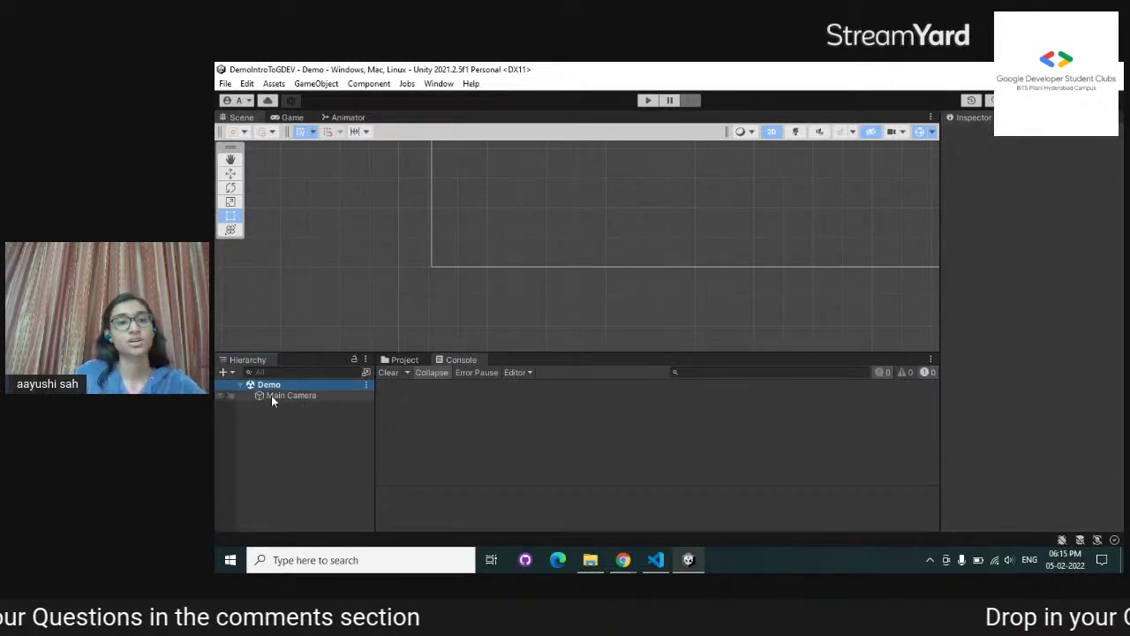
{"action": "double_click", "coordinate": [271, 396]}
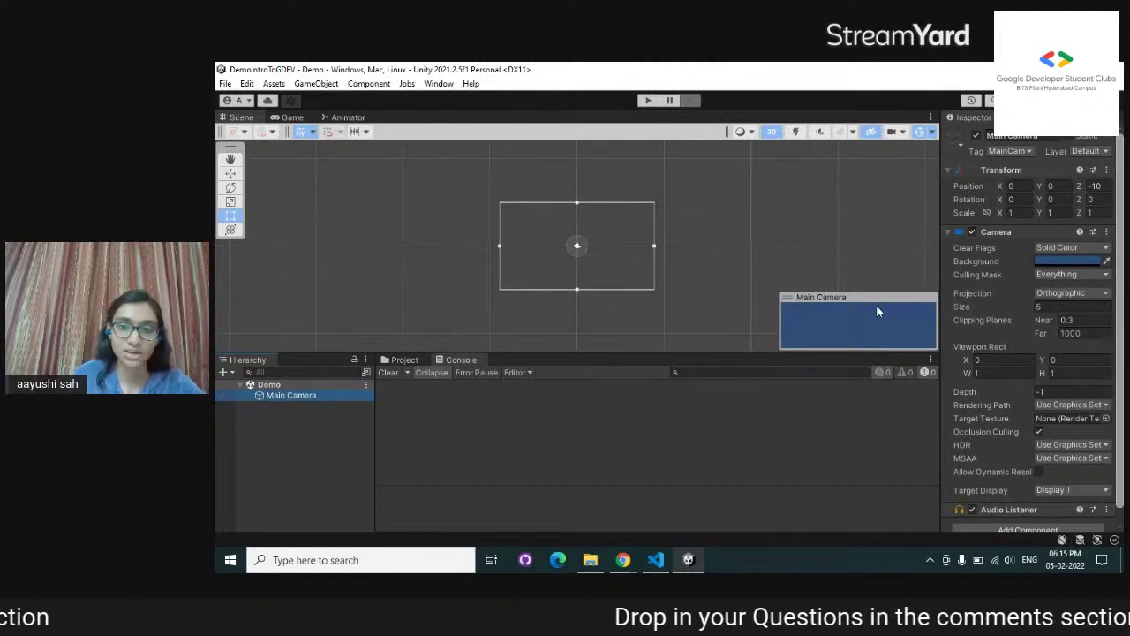
Set the Main Camera's background colour to pure black, hex 000000
{"action": "left_click", "coordinate": [1107, 261]}
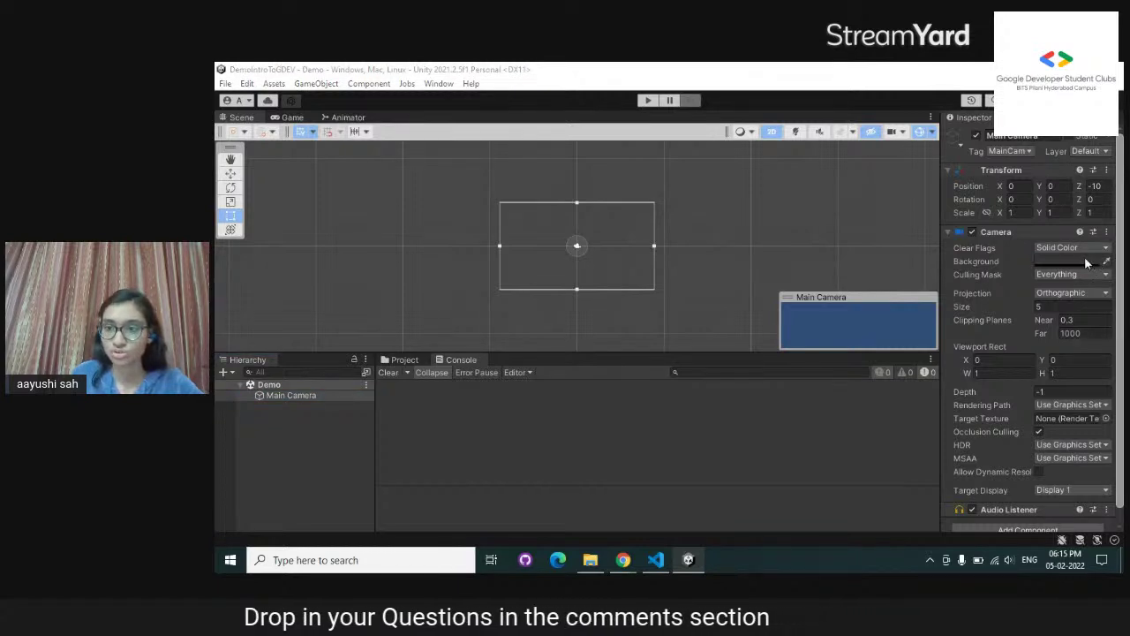
{"action": "left_click", "coordinate": [1104, 266]}
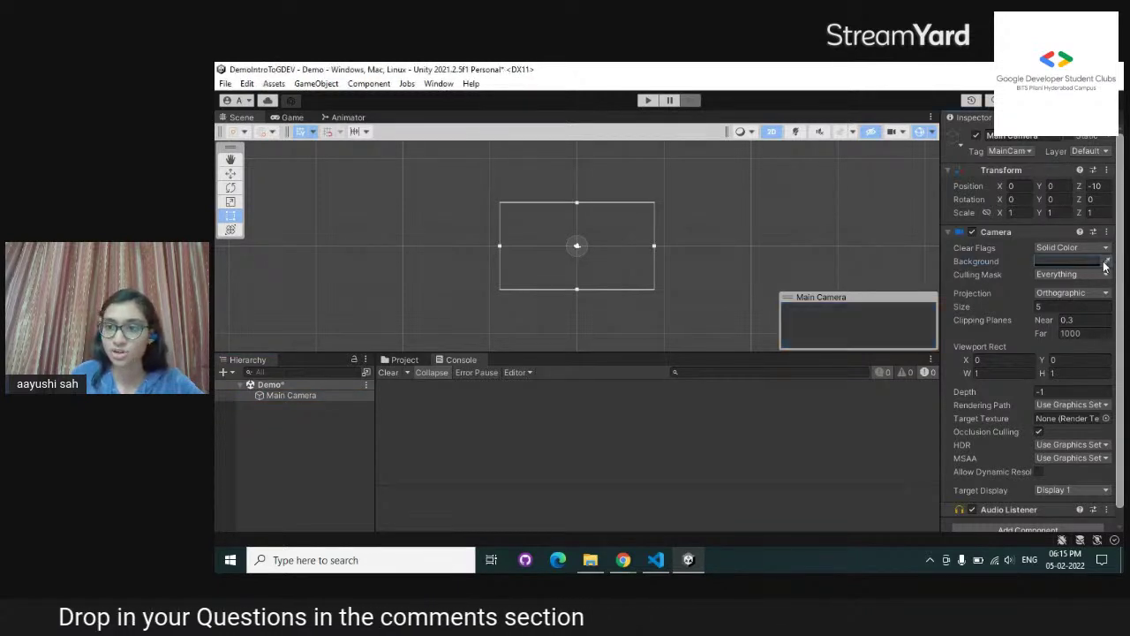
{"action": "left_click", "coordinate": [1060, 259]}
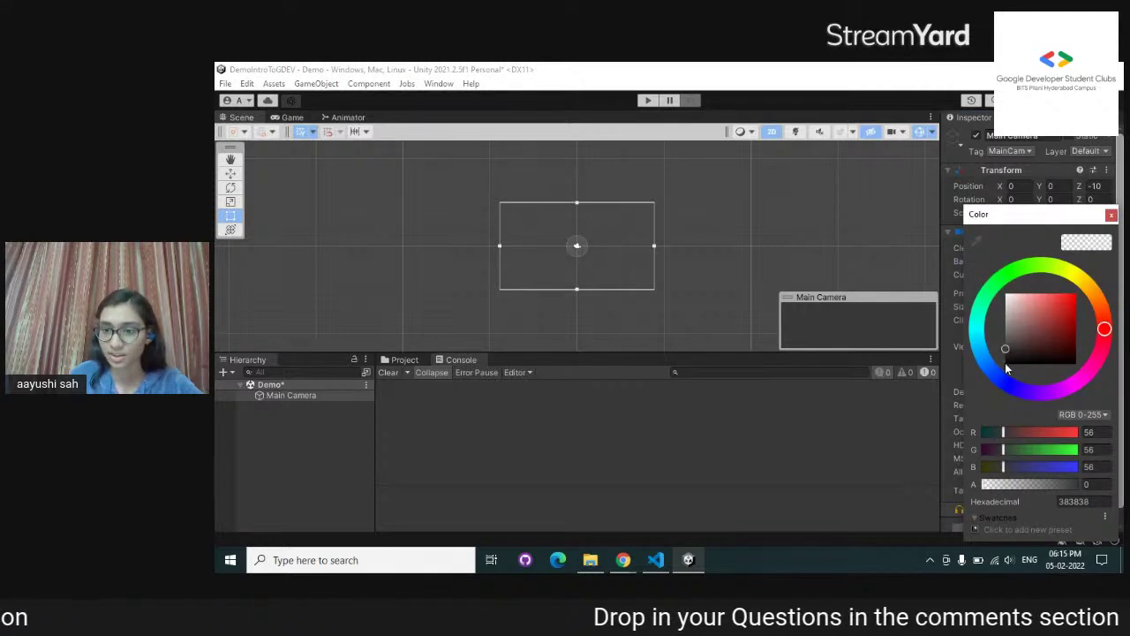
{"action": "left_click_drag", "start_coordinate": [1006, 366], "coordinate": [995, 373]}
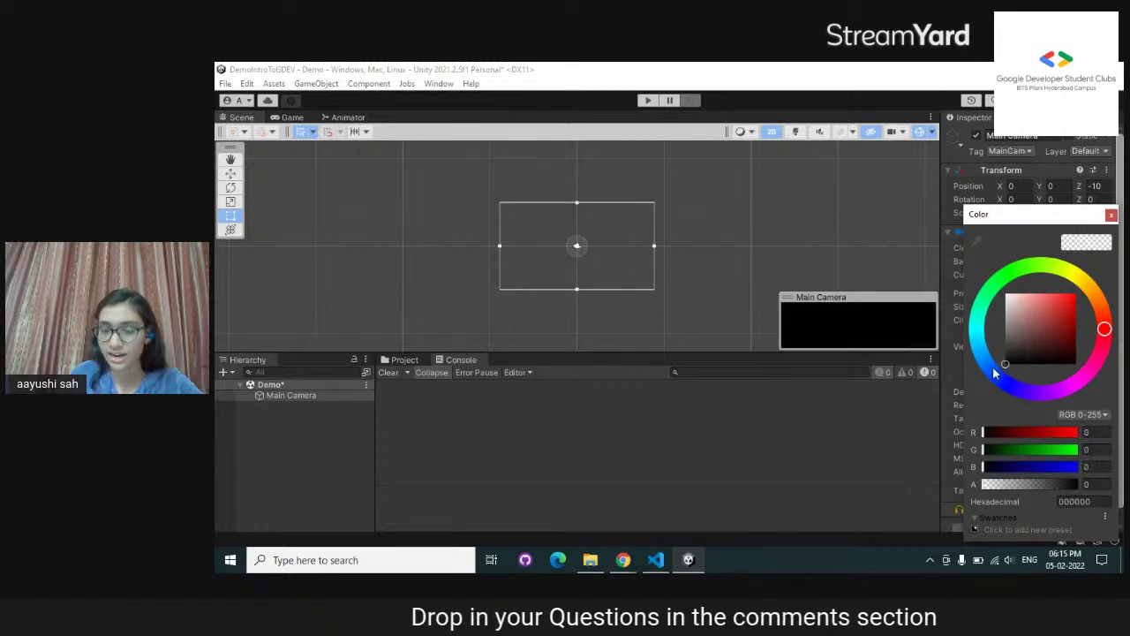
{"action": "left_click", "coordinate": [1112, 216]}
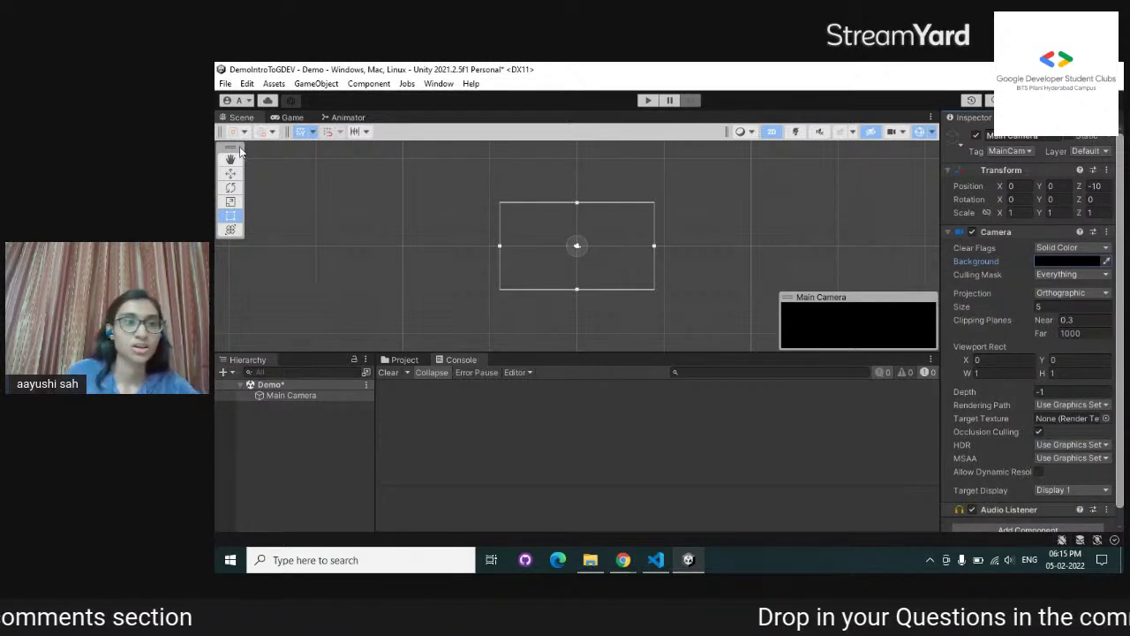
{"action": "left_click_drag", "start_coordinate": [245, 358], "coordinate": [239, 222]}
{"action": "left_click_drag", "start_coordinate": [458, 269], "coordinate": [405, 278]}
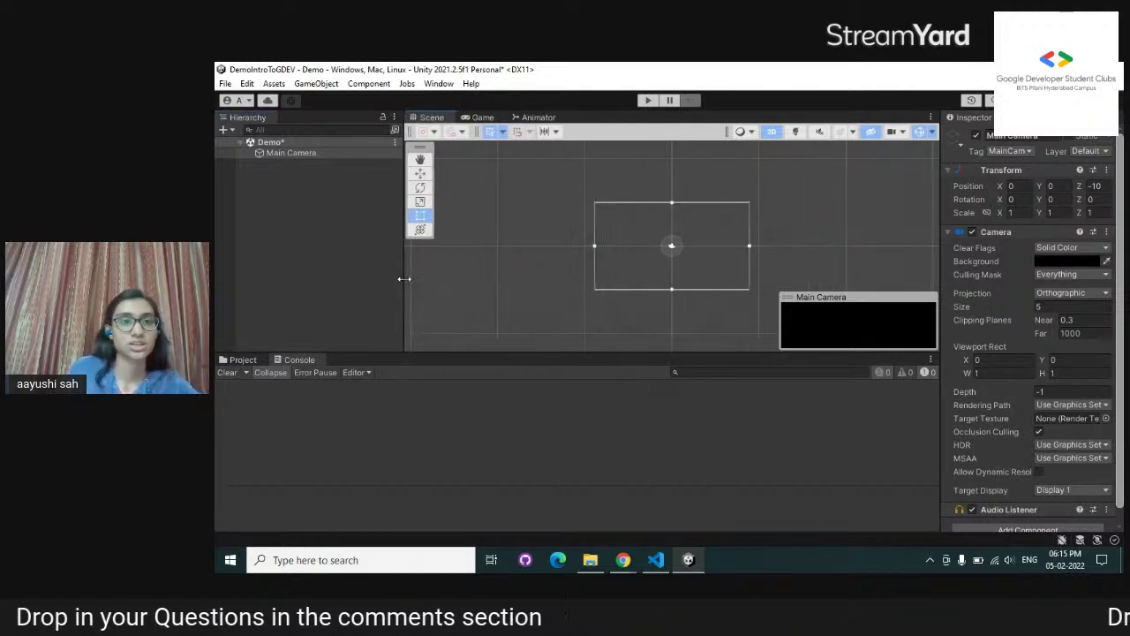
{"action": "left_click", "coordinate": [350, 238]}
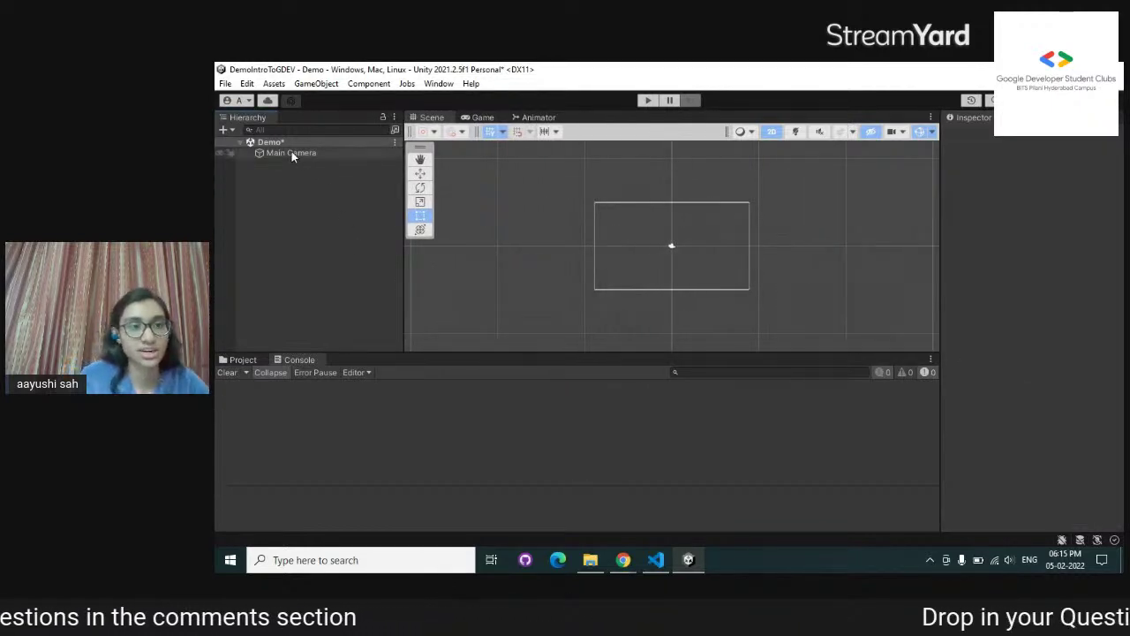
{"action": "key", "text": "ctrl+s"}
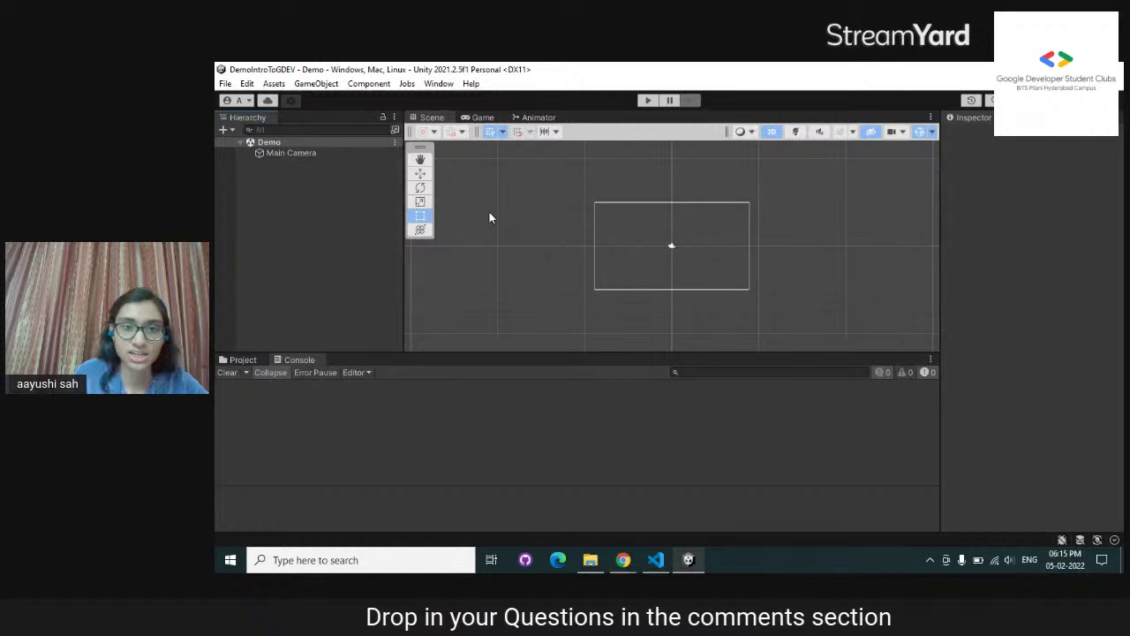
{"action": "scroll", "coordinate": [499, 219], "scroll_direction": "up", "scroll_amount": 1}
{"action": "middle_click_drag", "start_coordinate": [704, 281], "coordinate": [581, 284]}
{"action": "scroll", "coordinate": [587, 292], "scroll_direction": "up", "scroll_amount": 3}
{"action": "left_click", "coordinate": [305, 152]}
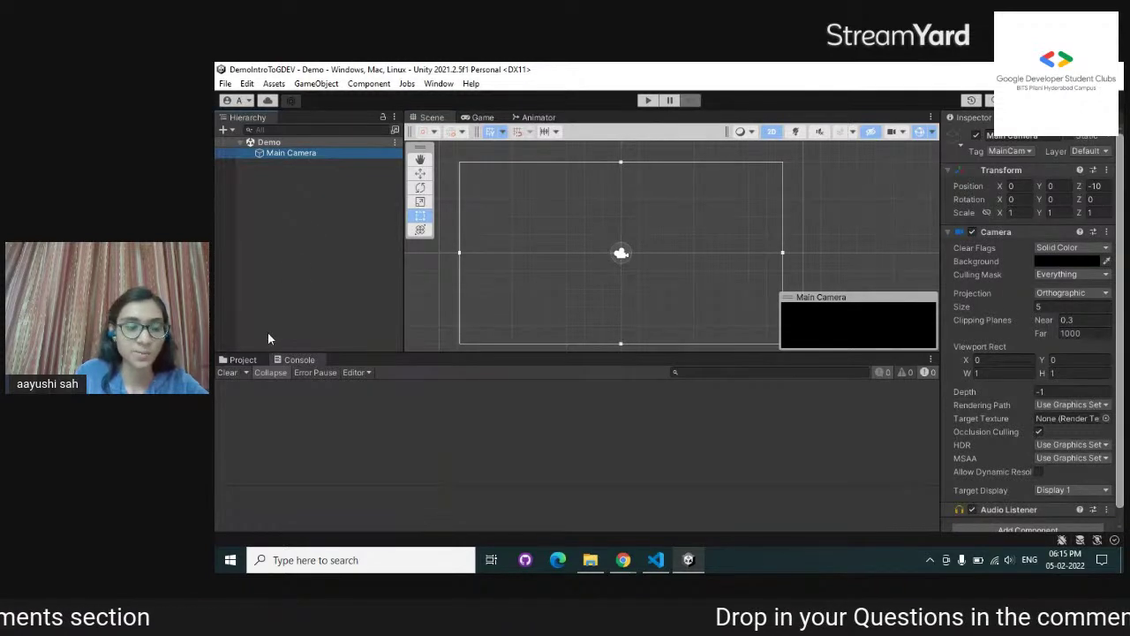
{"action": "left_click", "coordinate": [243, 359]}
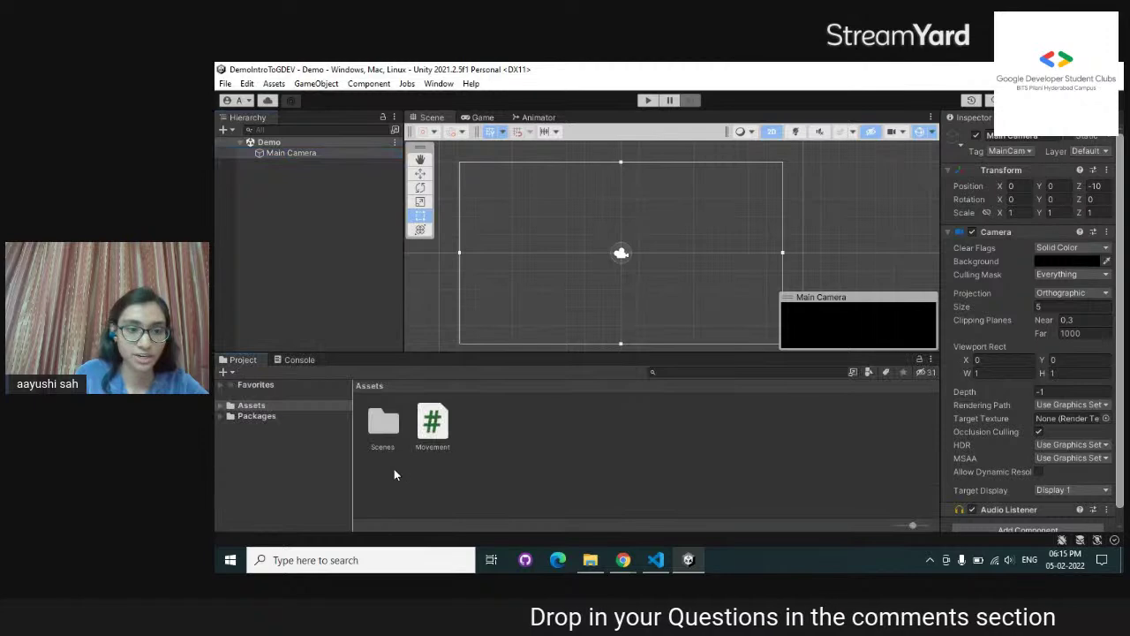
{"action": "left_click", "coordinate": [432, 422]}
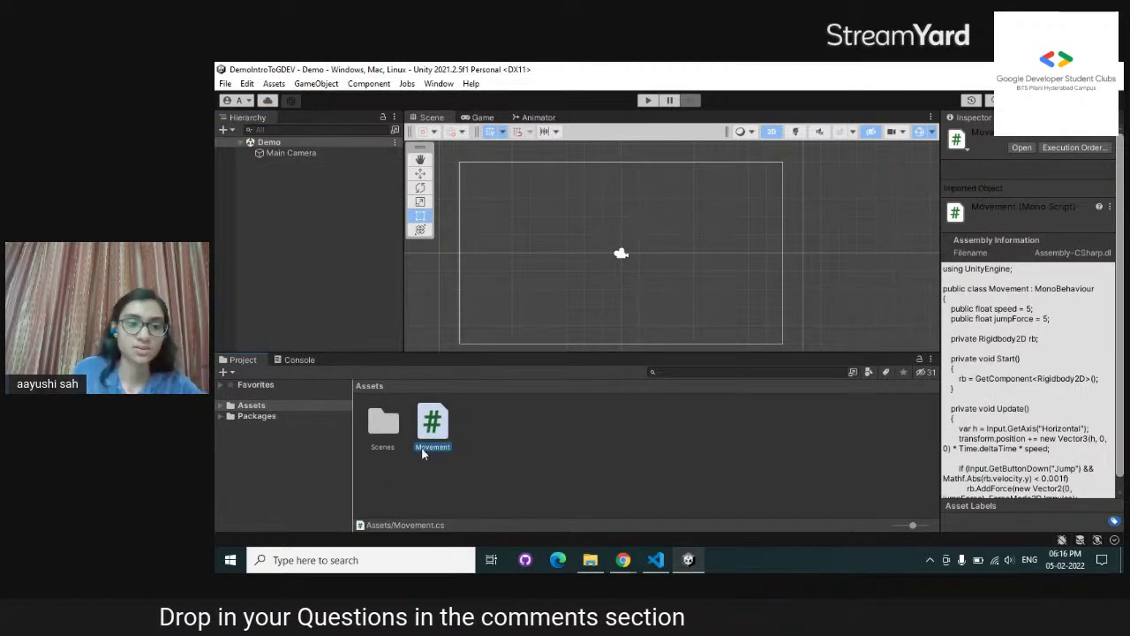
{"action": "left_click", "coordinate": [393, 438]}
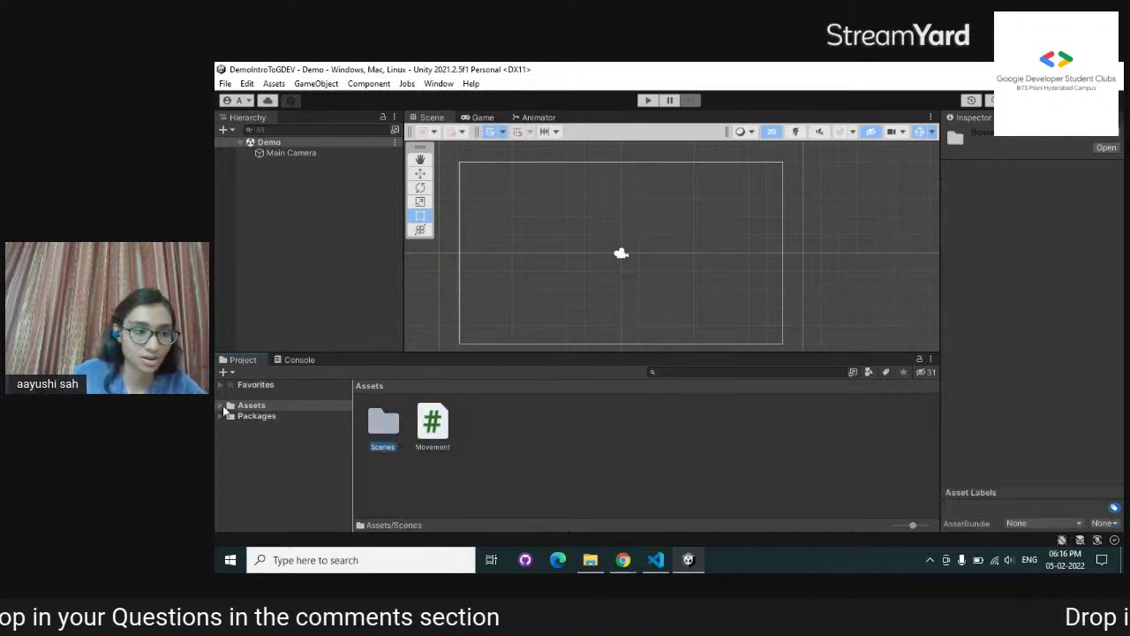
{"action": "left_click", "coordinate": [220, 405]}
{"action": "left_click", "coordinate": [220, 426]}
{"action": "scroll", "coordinate": [327, 465], "scroll_direction": "down", "scroll_amount": 8}
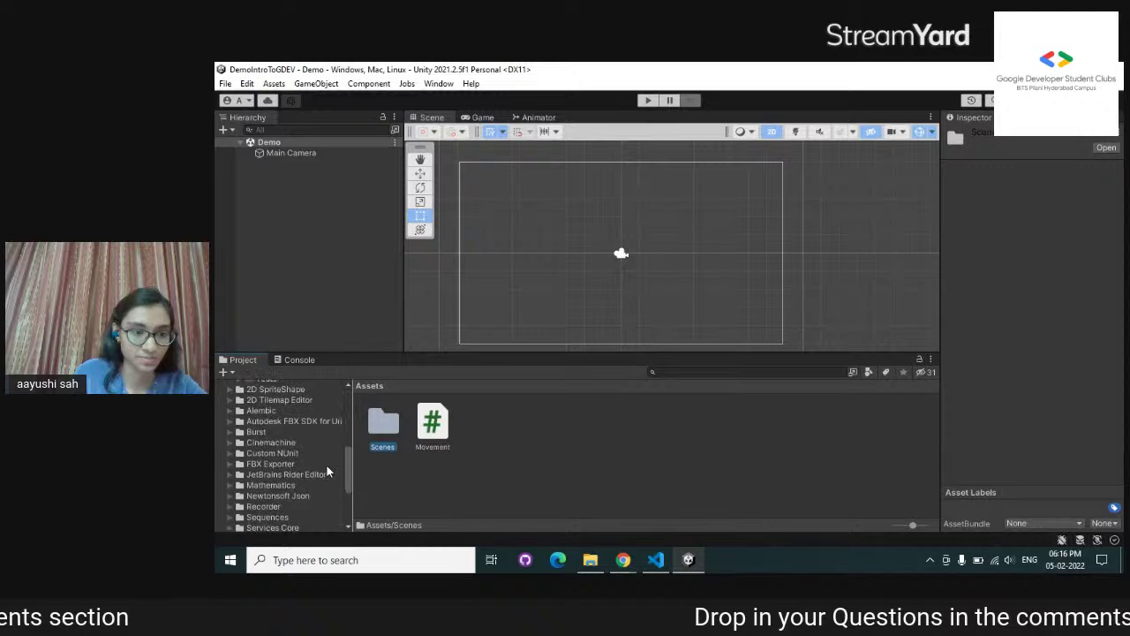
{"action": "scroll", "coordinate": [287, 526], "scroll_direction": "up", "scroll_amount": 8}
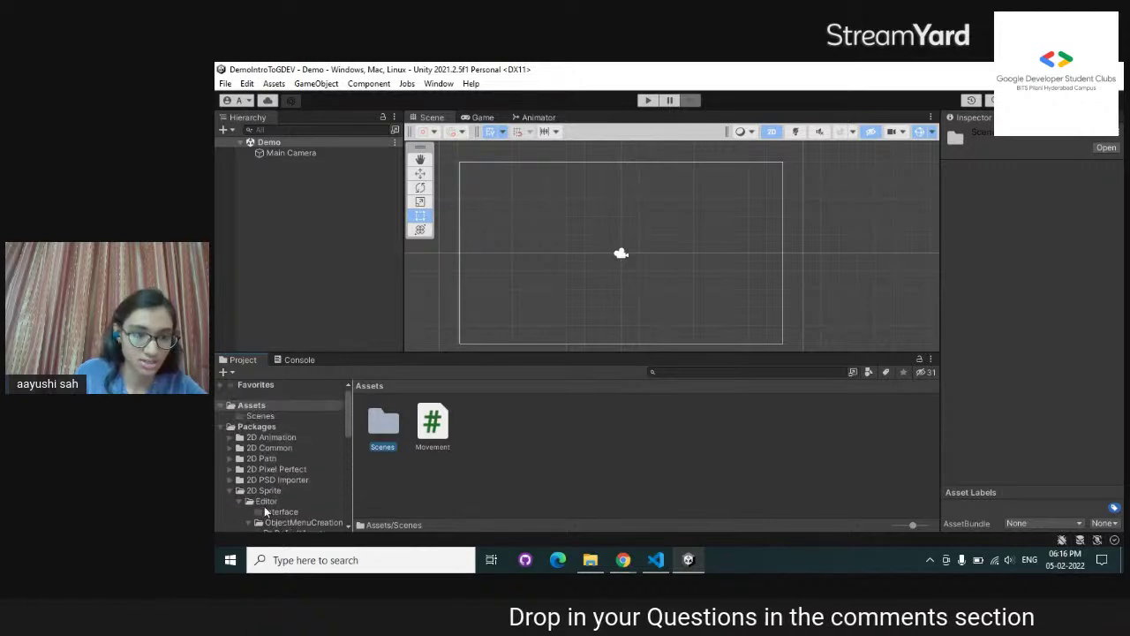
{"action": "left_click", "coordinate": [221, 426]}
{"action": "left_click", "coordinate": [301, 360]}
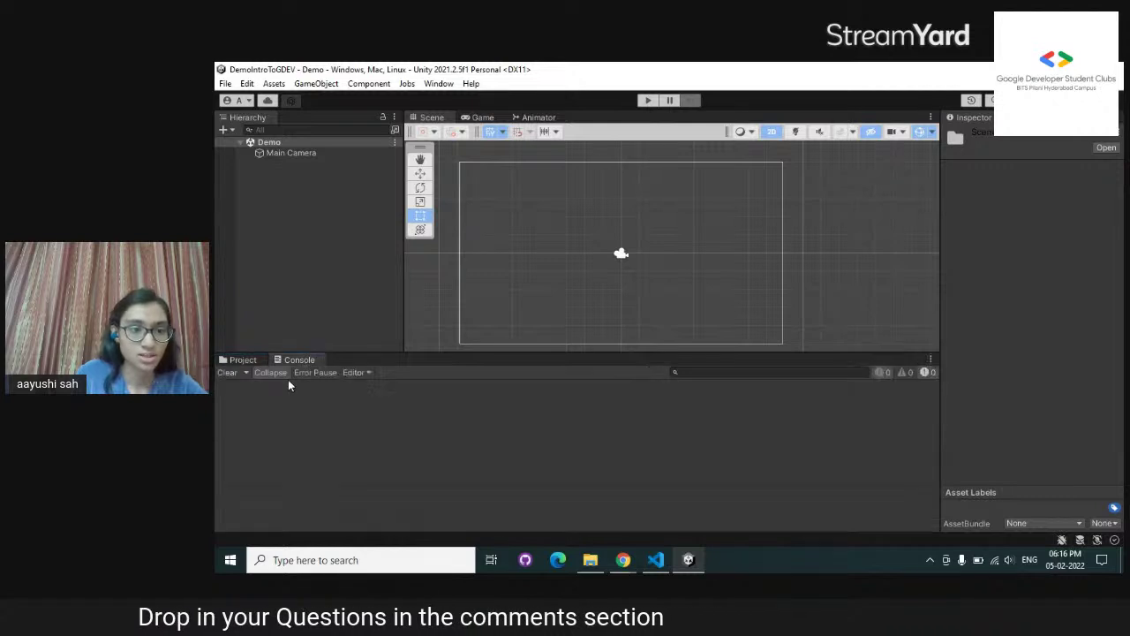
Collapse Console messages and set the Game view to Full HD (1920x1080) at 0.3x scale
{"action": "left_click", "coordinate": [267, 372]}
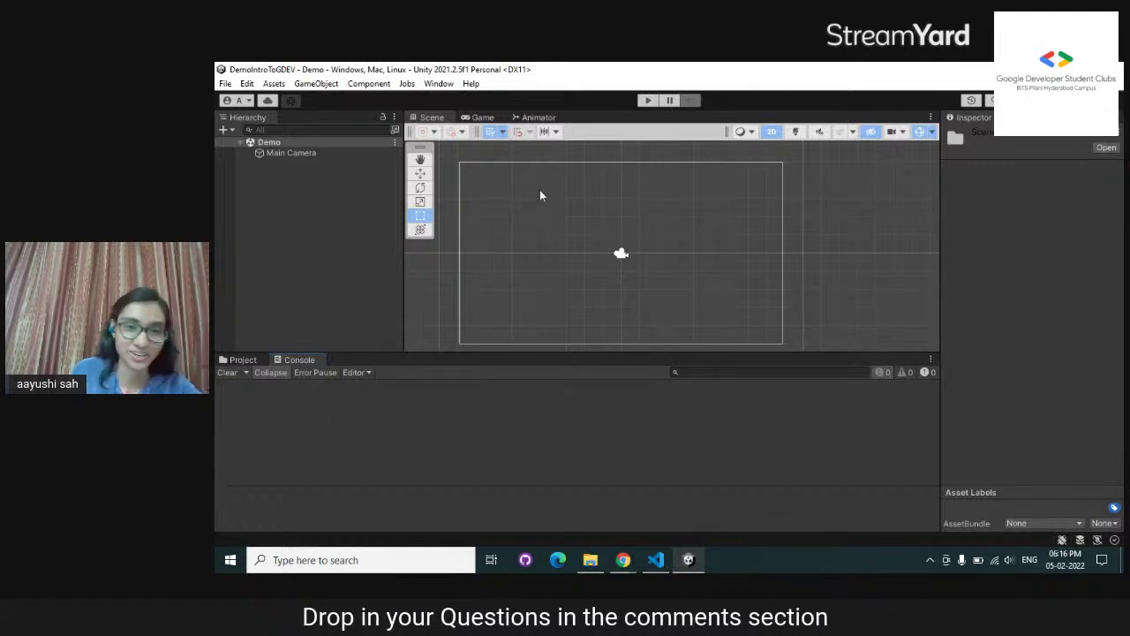
{"action": "left_click", "coordinate": [484, 118]}
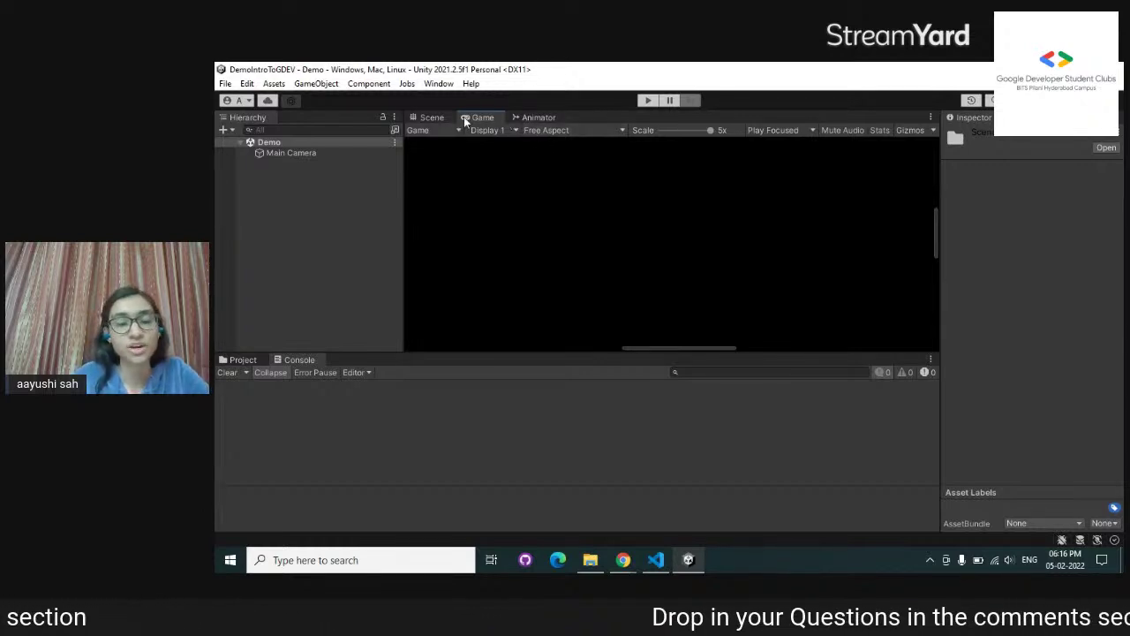
{"action": "left_click", "coordinate": [552, 129]}
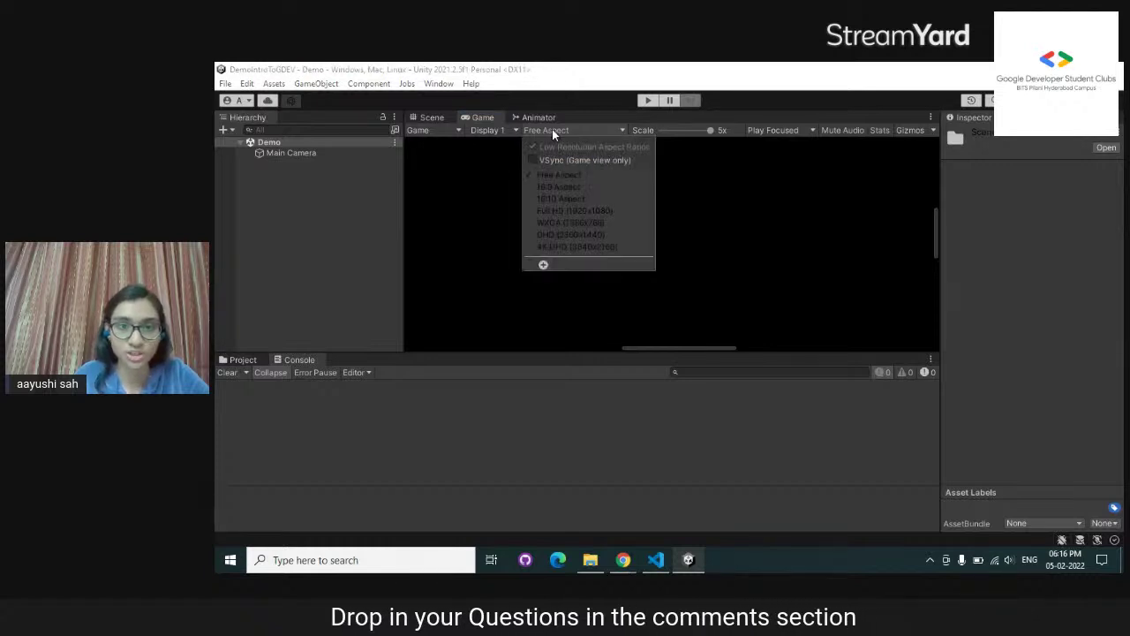
{"action": "left_click", "coordinate": [580, 214]}
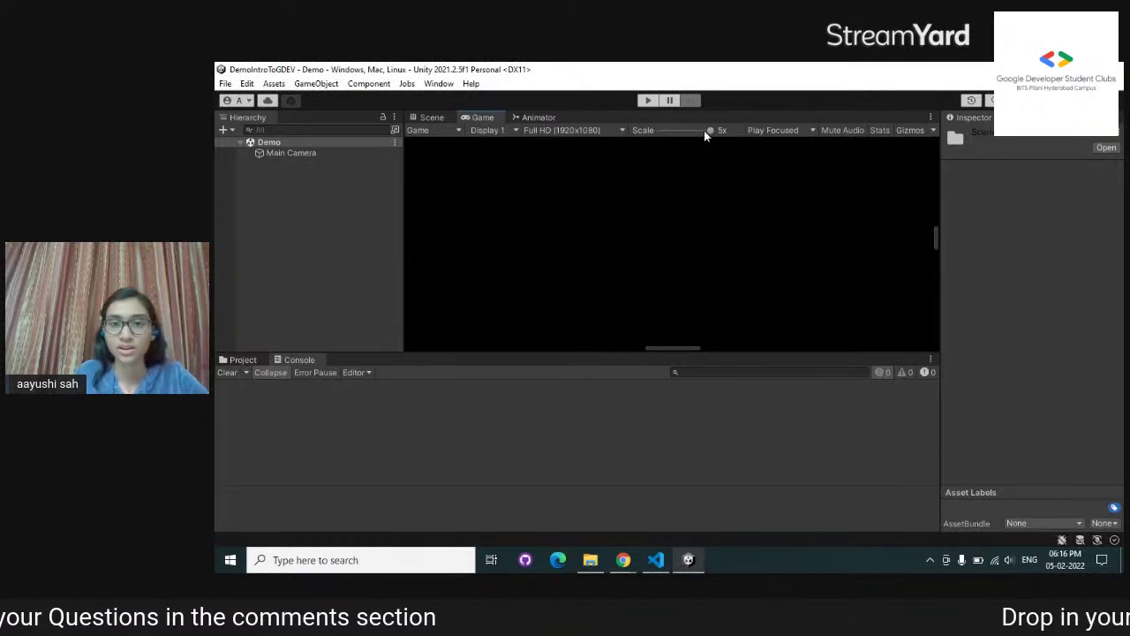
{"action": "left_click_drag", "start_coordinate": [711, 131], "coordinate": [646, 142]}
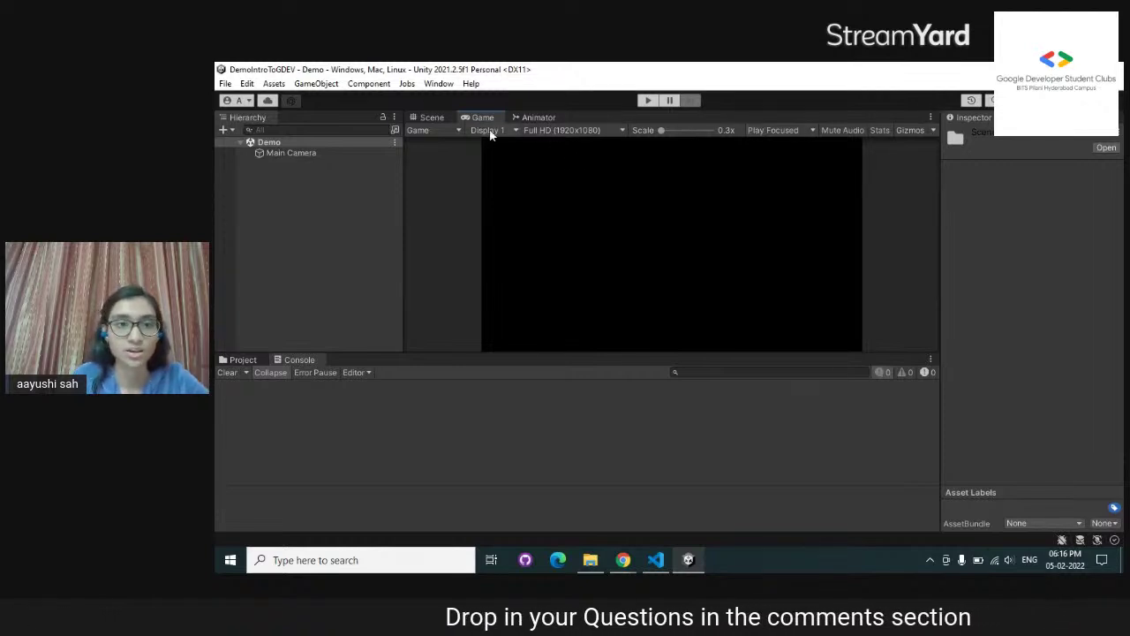
Close the Animator tab, return to the Scene view and select the Main Camera
{"action": "left_click", "coordinate": [538, 117]}
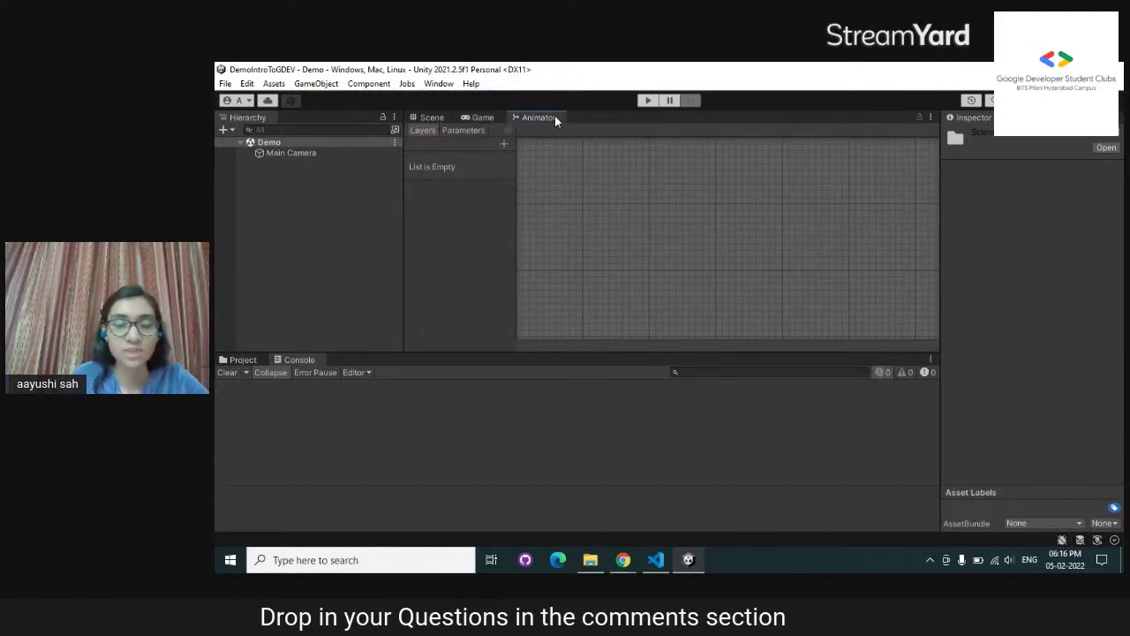
{"action": "right_click", "coordinate": [554, 118]}
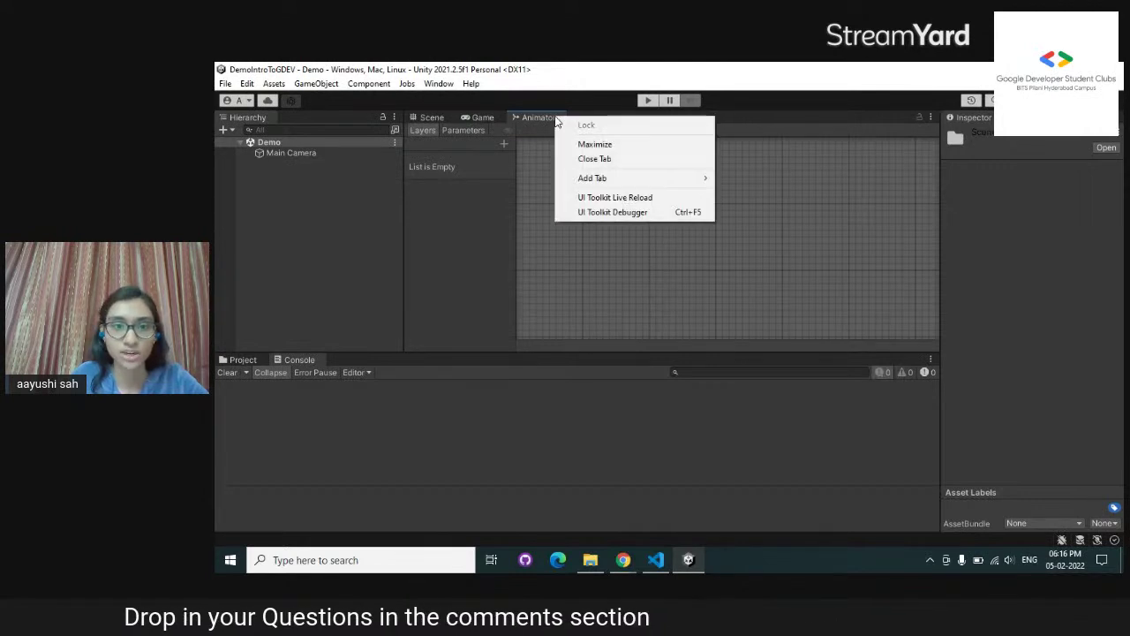
{"action": "left_click", "coordinate": [589, 158]}
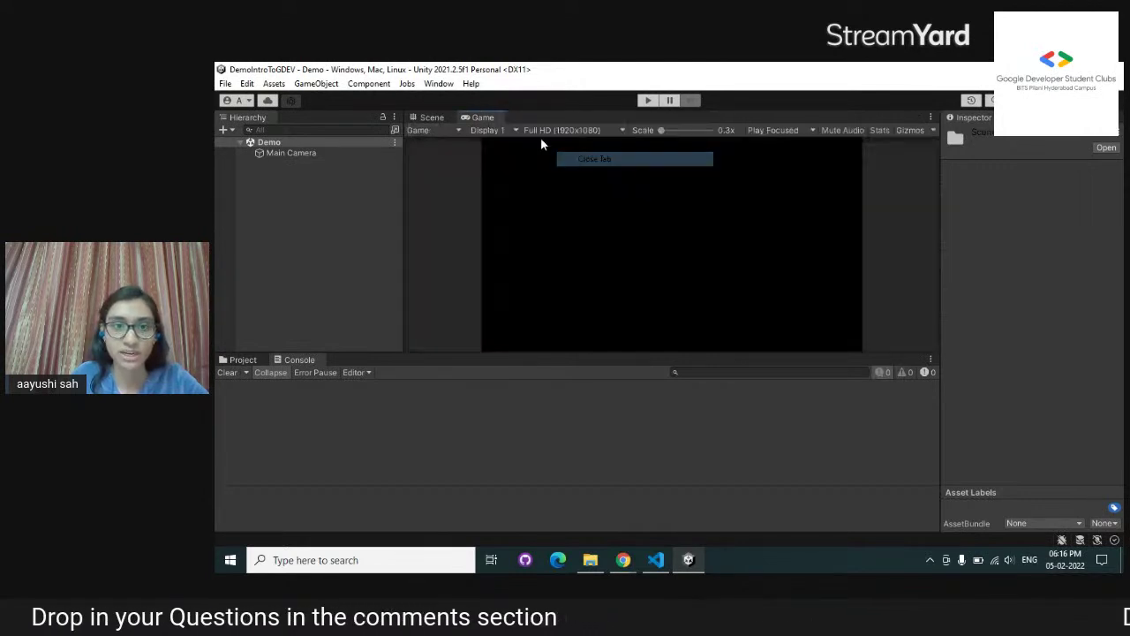
{"action": "left_click", "coordinate": [414, 117]}
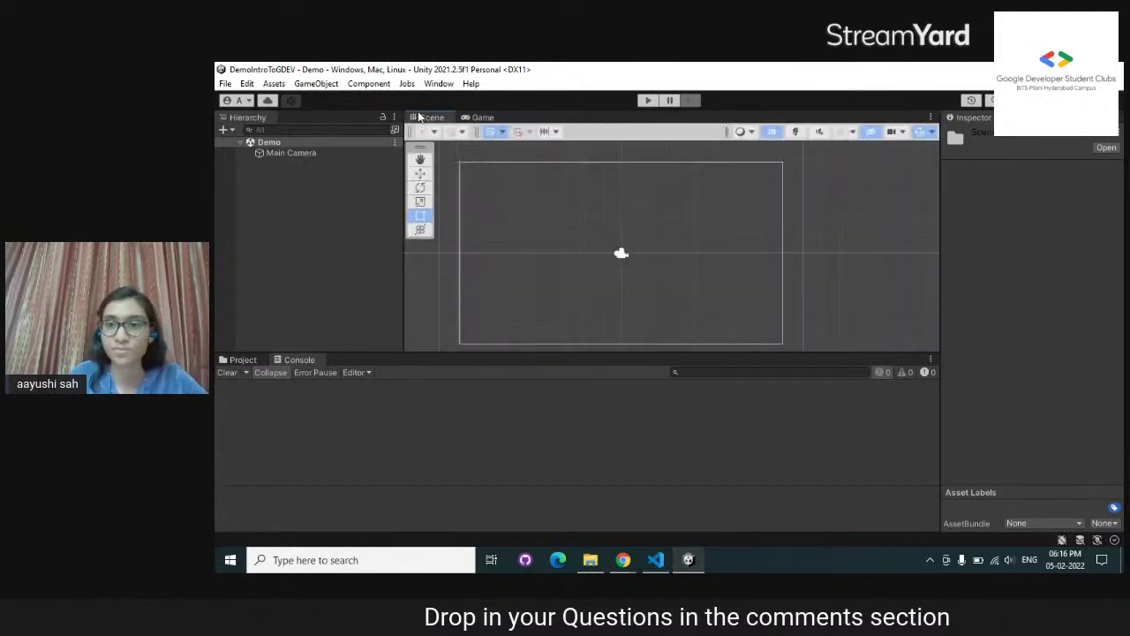
{"action": "left_click", "coordinate": [303, 155]}
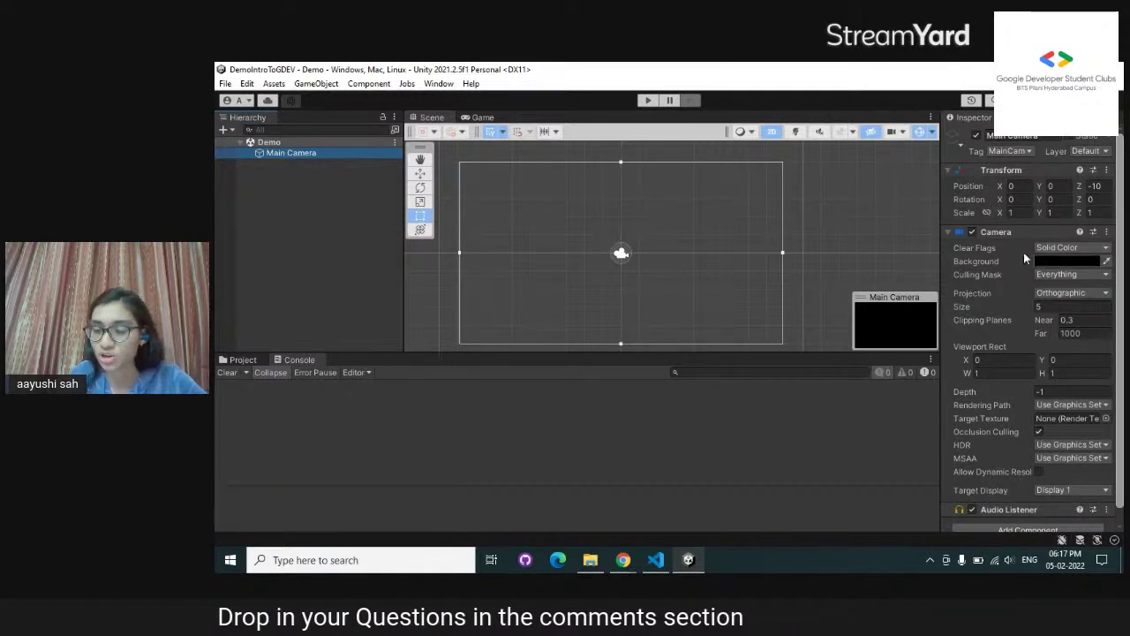
{"action": "scroll", "coordinate": [1039, 322], "scroll_direction": "down", "scroll_amount": 1}
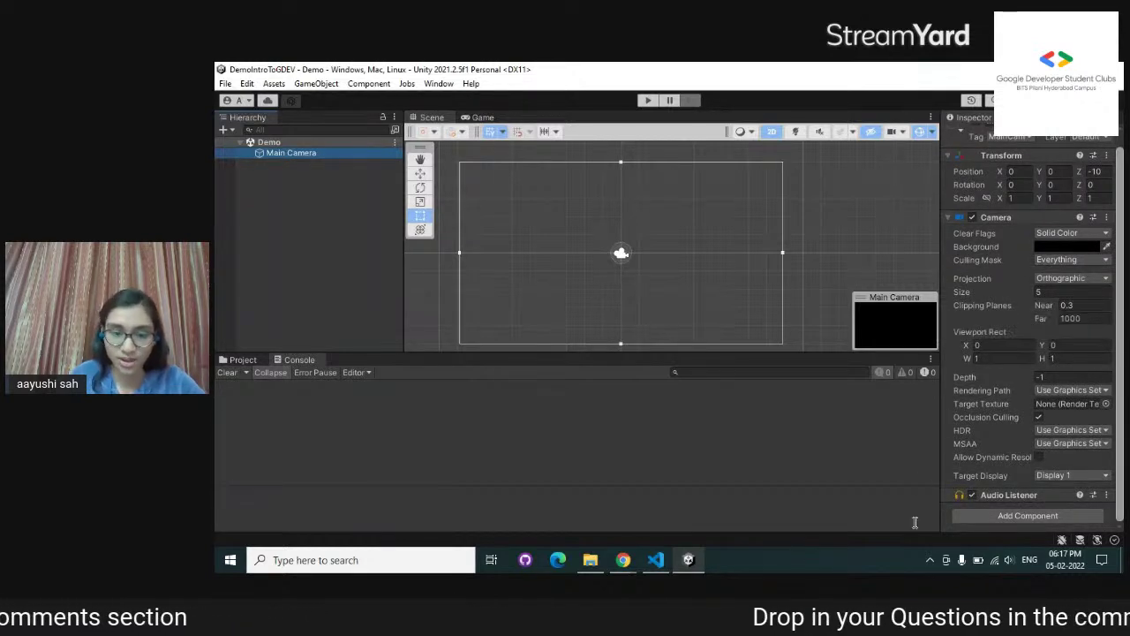
Switch to the StreamYard studio and show the live viewer comments
{"action": "mouse_move", "coordinate": [634, 558]}
{"action": "left_click", "coordinate": [595, 527]}
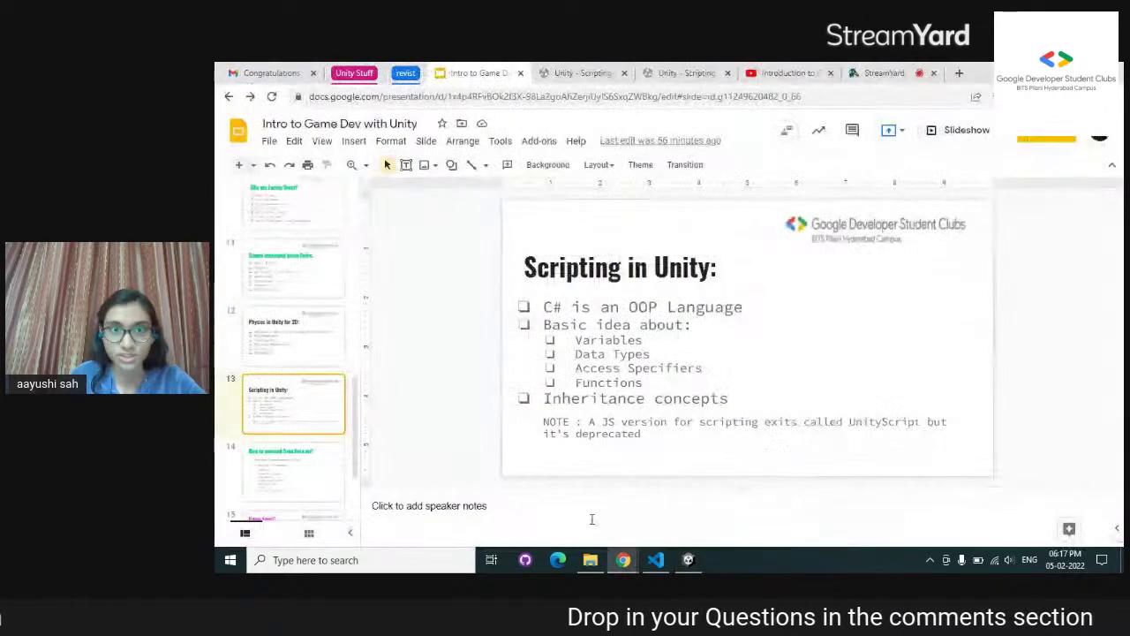
{"action": "left_click", "coordinate": [872, 71]}
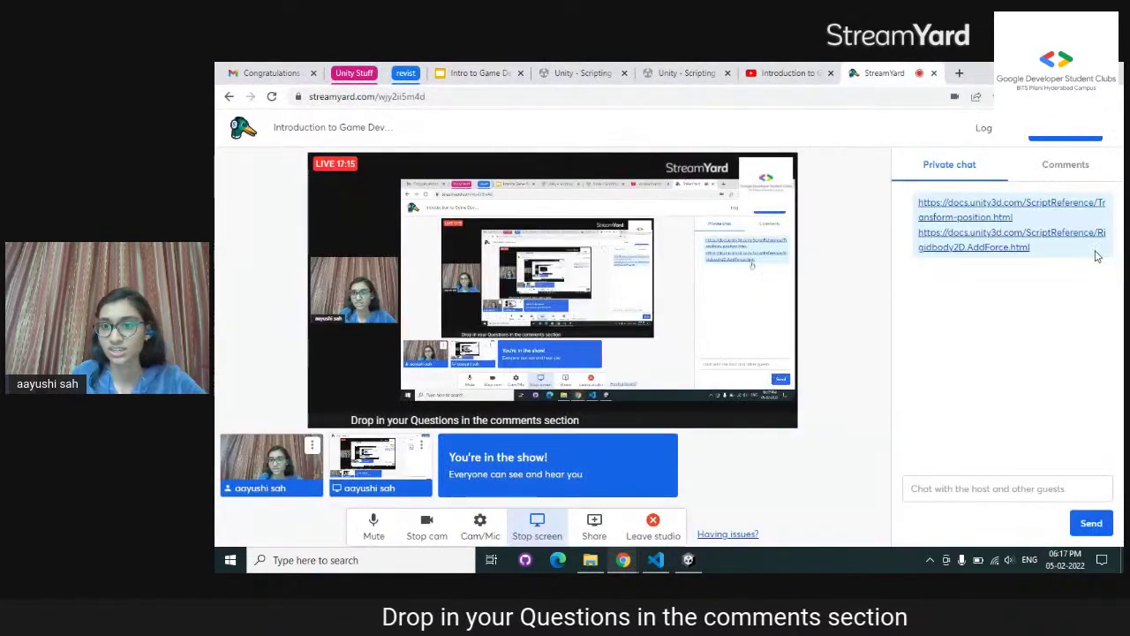
{"action": "left_click", "coordinate": [1060, 166]}
{"action": "scroll", "coordinate": [1059, 265], "scroll_direction": "up", "scroll_amount": 3}
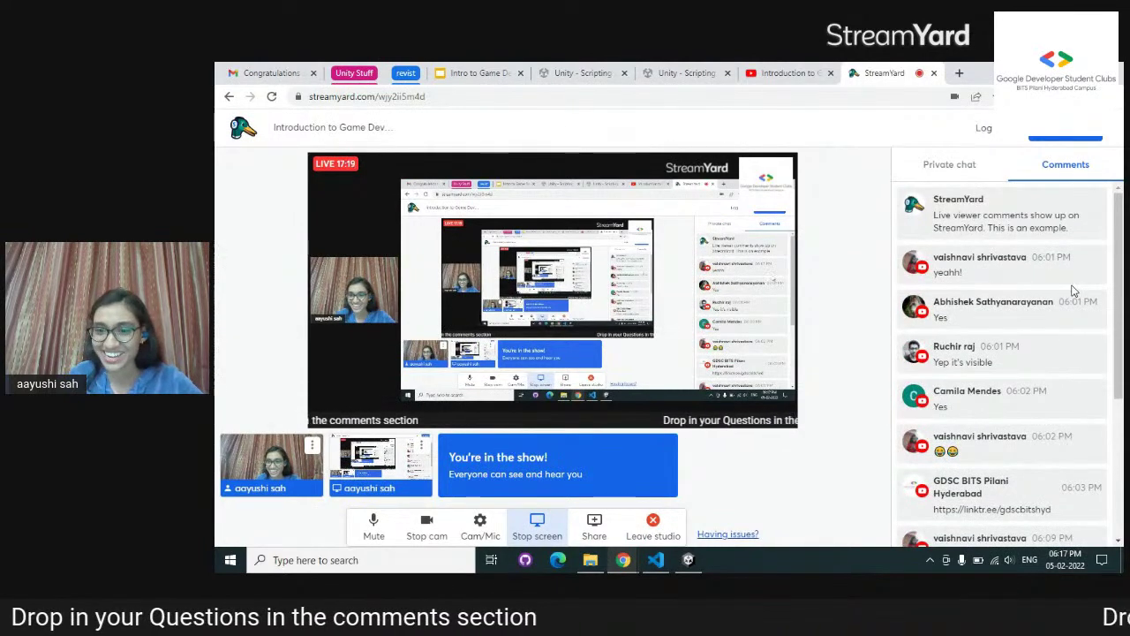
{"action": "scroll", "coordinate": [1059, 285], "scroll_direction": "down", "scroll_amount": 3}
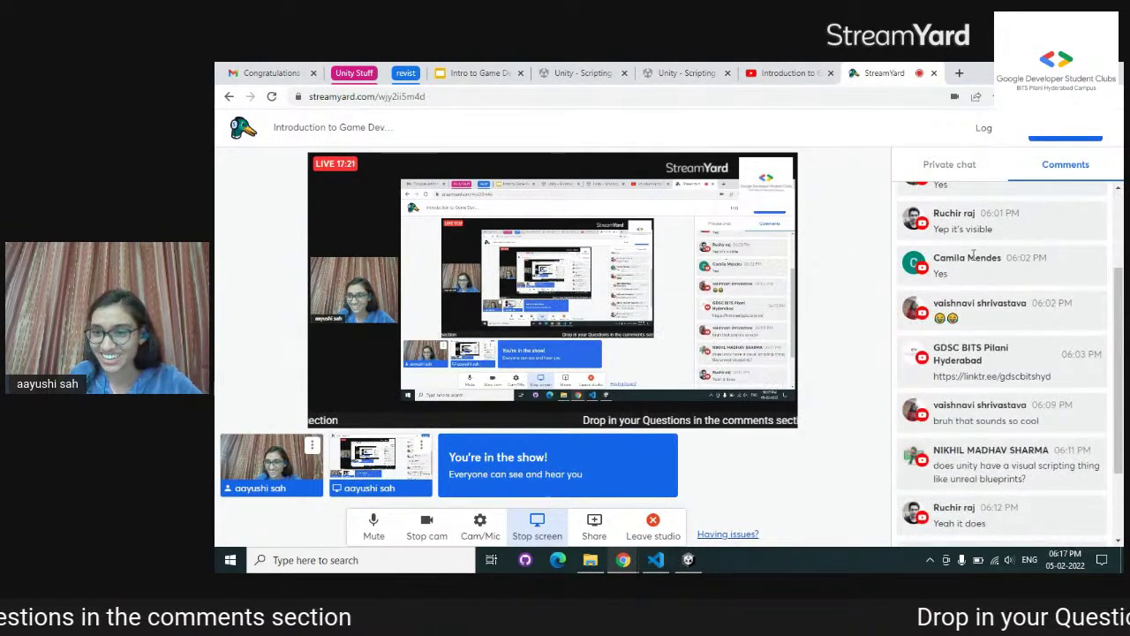
Highlight the package-manager suggestion and visual-scripting question, then return to Unity
{"action": "triple_click", "coordinate": [959, 259]}
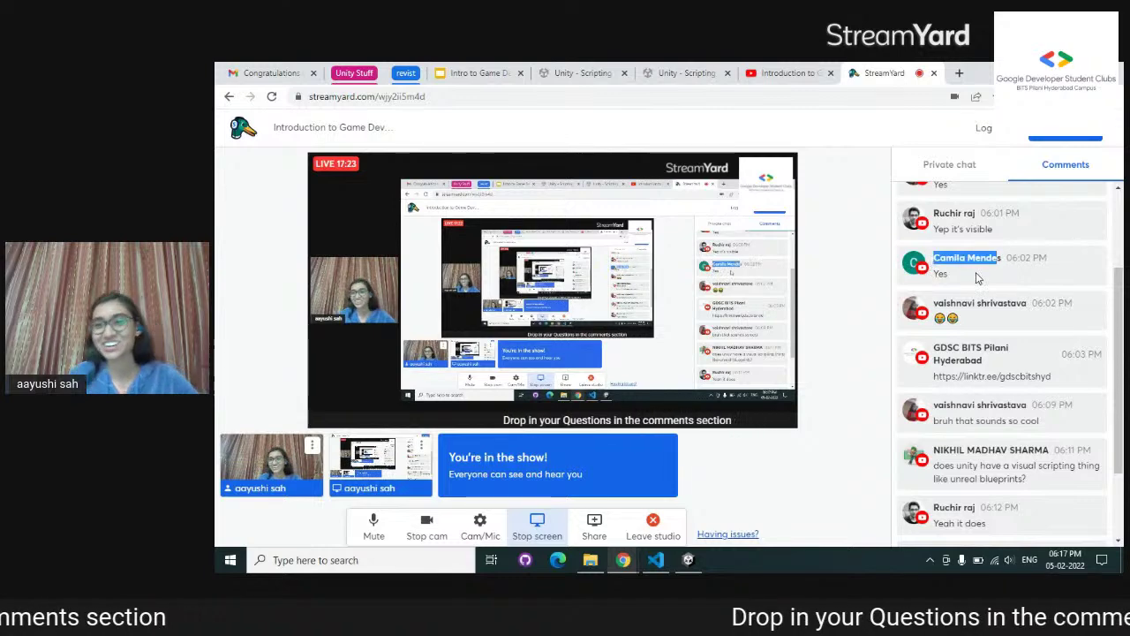
{"action": "scroll", "coordinate": [1011, 309], "scroll_direction": "down", "scroll_amount": 1}
{"action": "scroll", "coordinate": [988, 494], "scroll_direction": "down", "scroll_amount": 1}
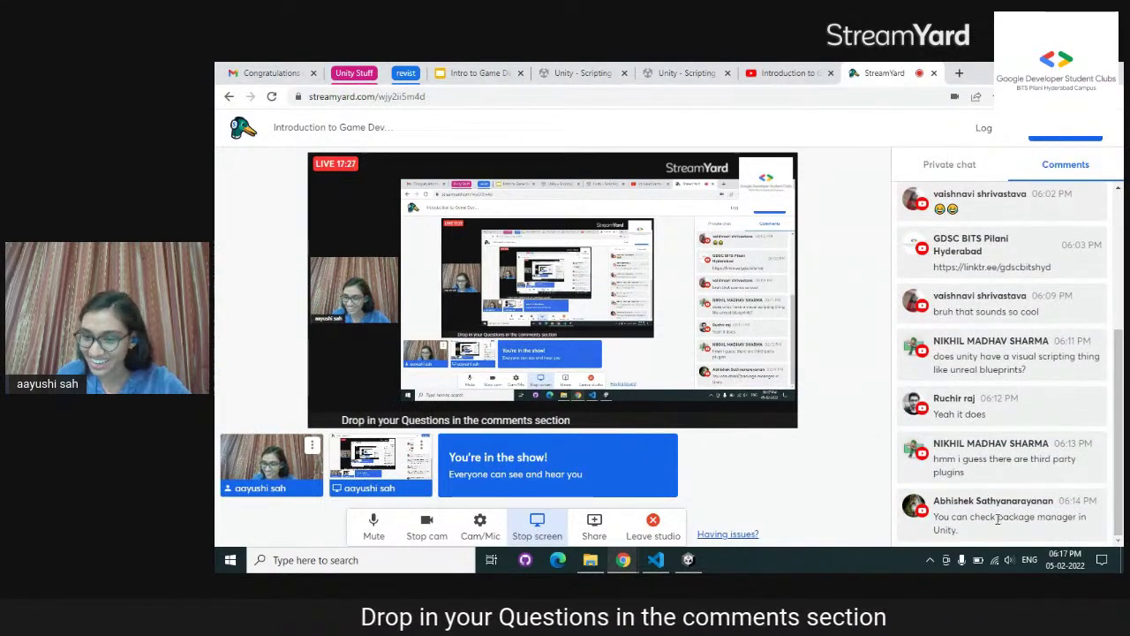
{"action": "left_click_drag", "start_coordinate": [959, 530], "coordinate": [933, 522]}
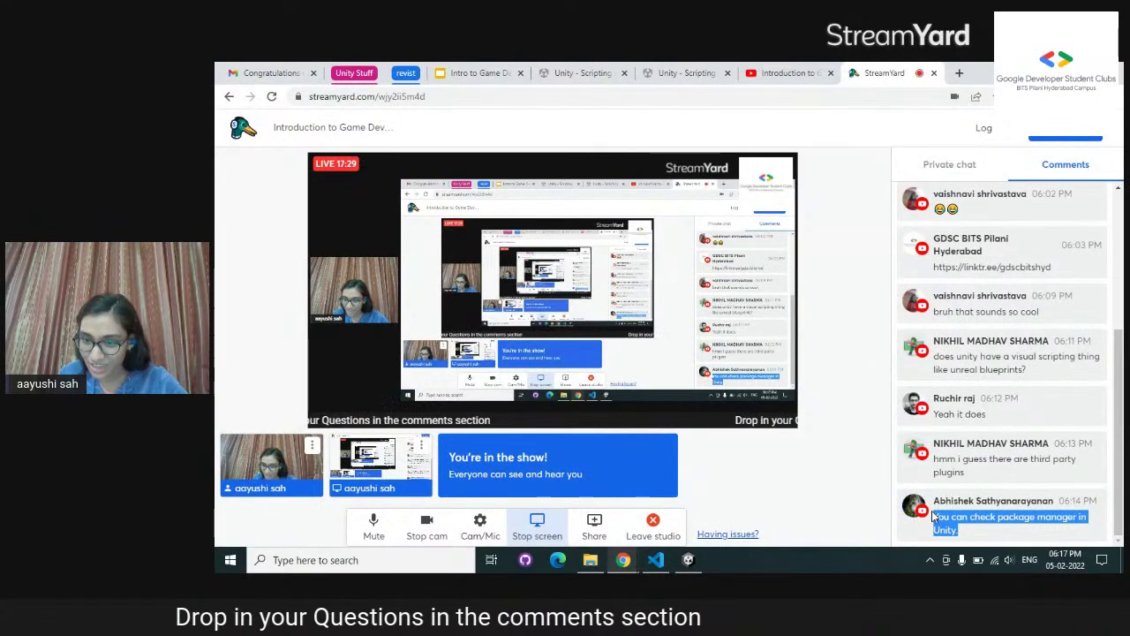
{"action": "scroll", "coordinate": [989, 519], "scroll_direction": "up", "scroll_amount": 2}
{"action": "left_click_drag", "start_coordinate": [1027, 436], "coordinate": [929, 404]}
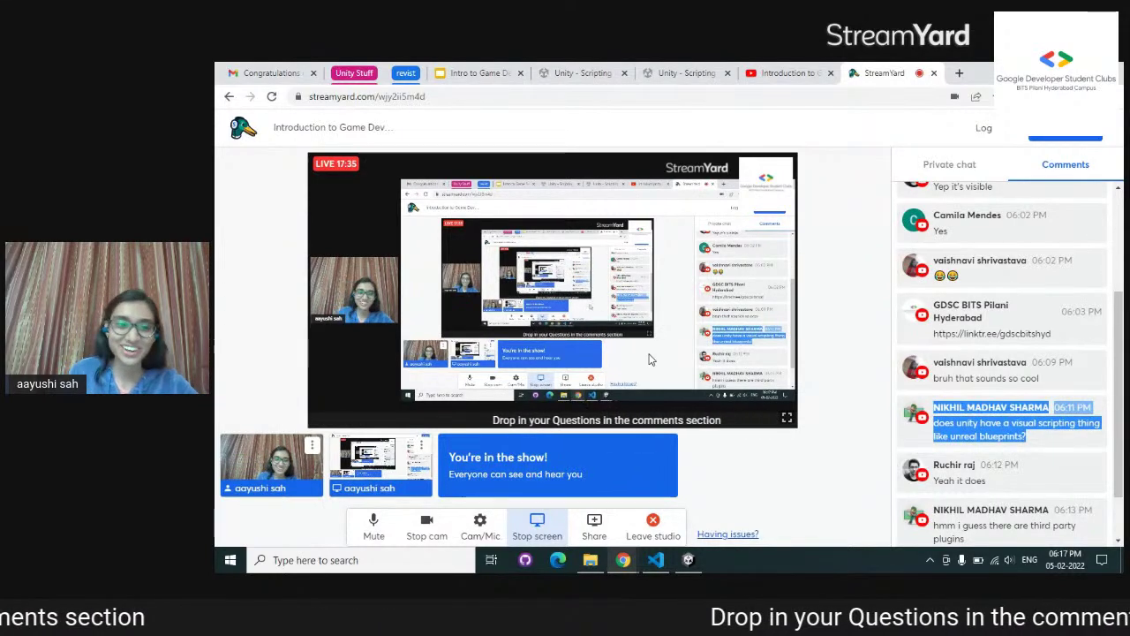
{"action": "scroll", "coordinate": [931, 395], "scroll_direction": "down", "scroll_amount": 1}
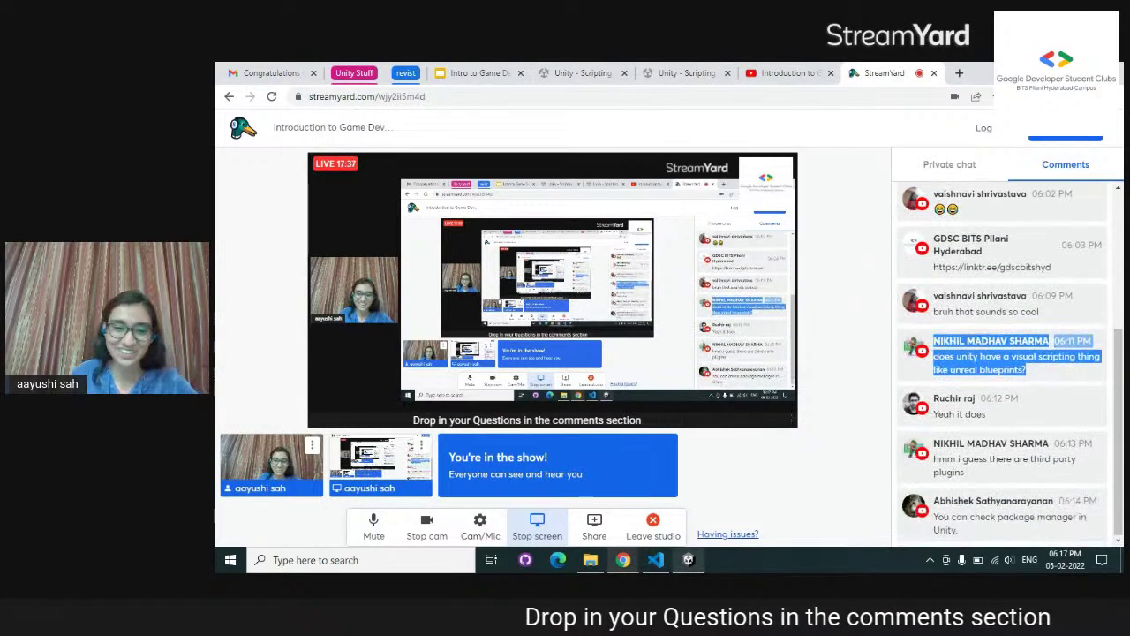
{"action": "left_click", "coordinate": [689, 560]}
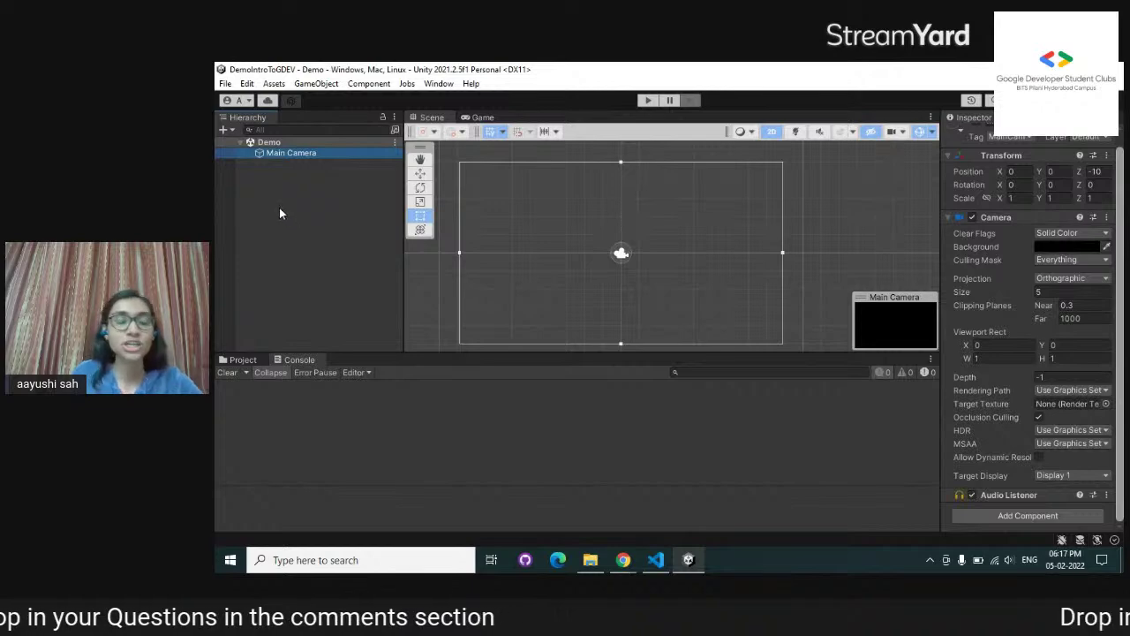
Create a 2D Sprites > Square object from the Hierarchy and name it Base
{"action": "scroll", "coordinate": [681, 318], "scroll_direction": "up", "scroll_amount": 2}
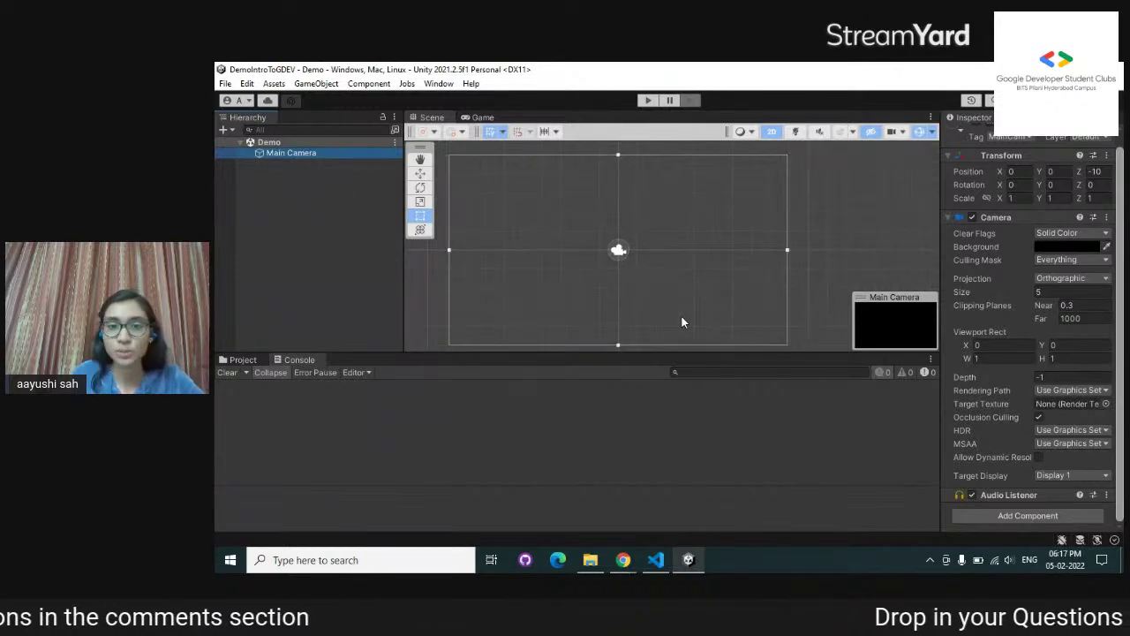
{"action": "key", "text": "q"}
{"action": "left_click_drag", "start_coordinate": [674, 327], "coordinate": [696, 321]}
{"action": "key", "text": "t"}
{"action": "left_click", "coordinate": [346, 158]}
{"action": "right_click", "coordinate": [319, 189]}
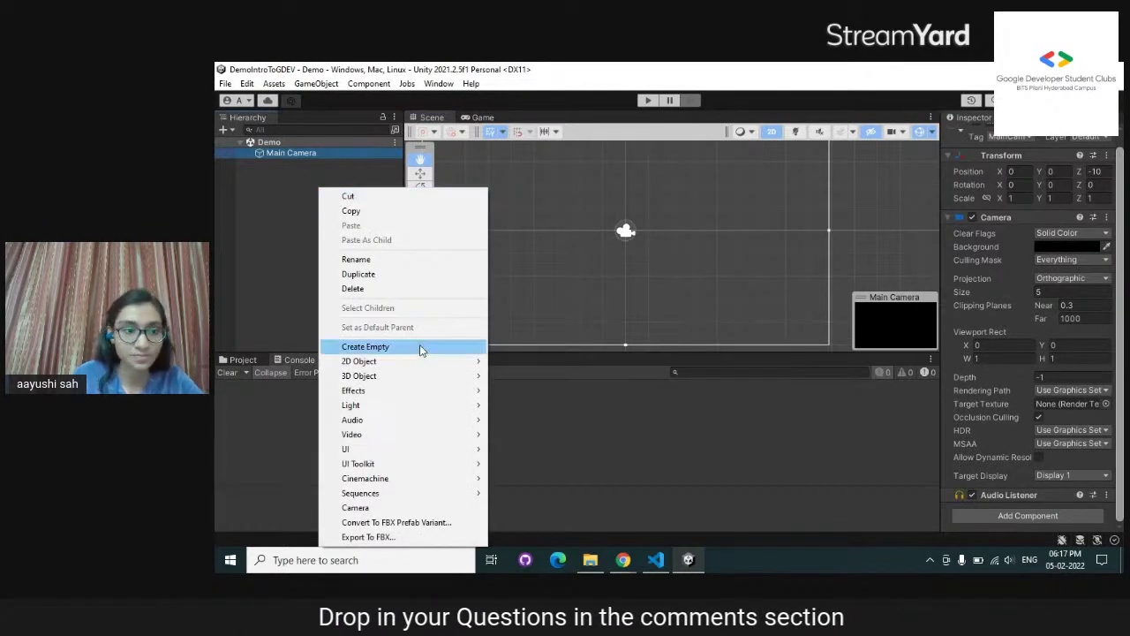
{"action": "mouse_move", "coordinate": [456, 371]}
{"action": "mouse_move", "coordinate": [542, 361]}
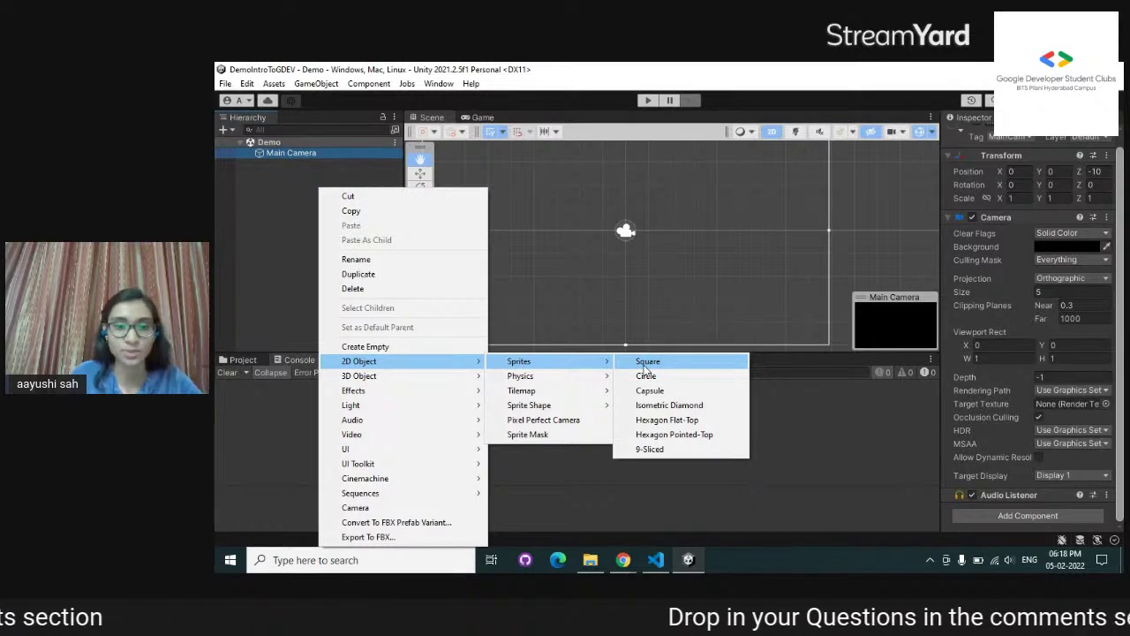
{"action": "left_click", "coordinate": [645, 363]}
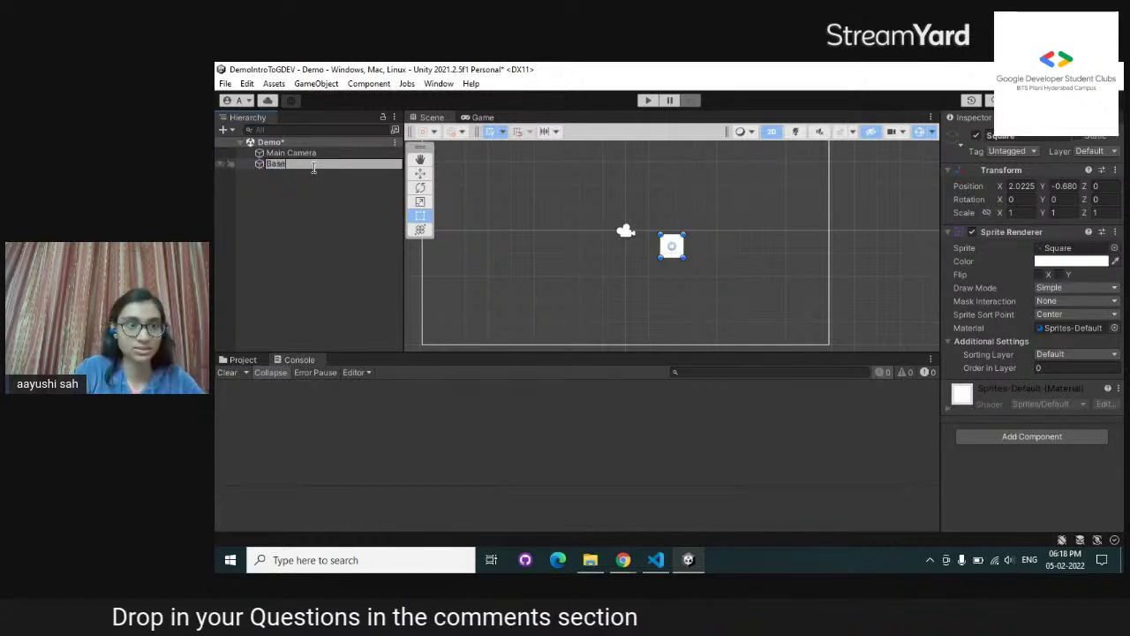
{"action": "key", "text": "Return"}
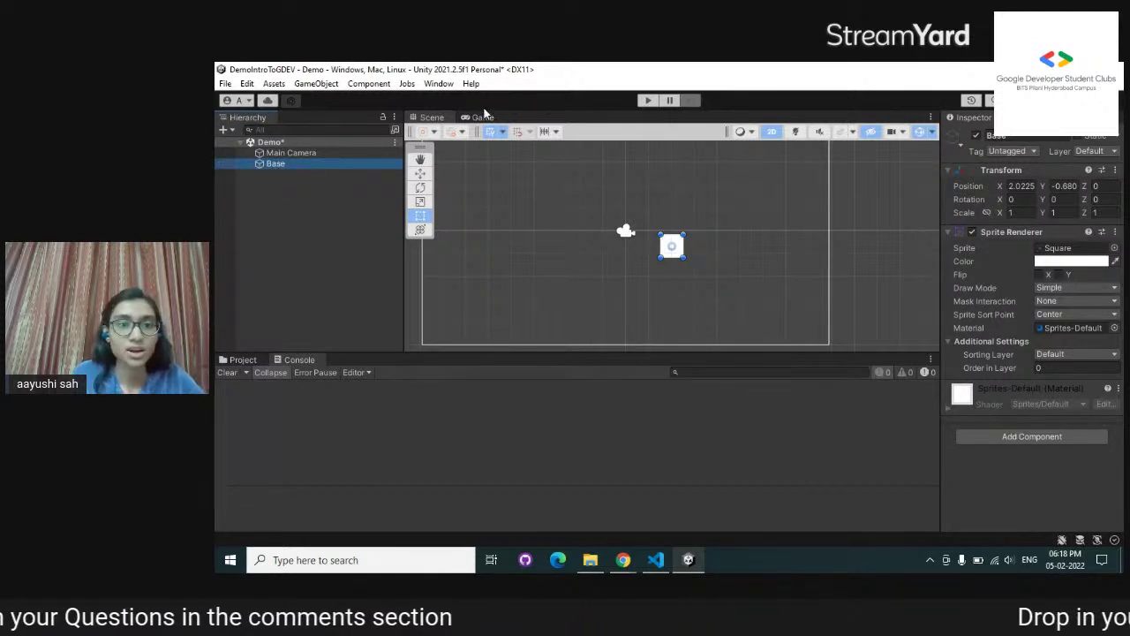
Move Base down to the bottom of the camera frame at Y −5.01
{"action": "left_click", "coordinate": [420, 176]}
{"action": "left_click_drag", "start_coordinate": [678, 244], "coordinate": [632, 343]}
{"action": "scroll", "coordinate": [667, 295], "scroll_direction": "down", "scroll_amount": 3}
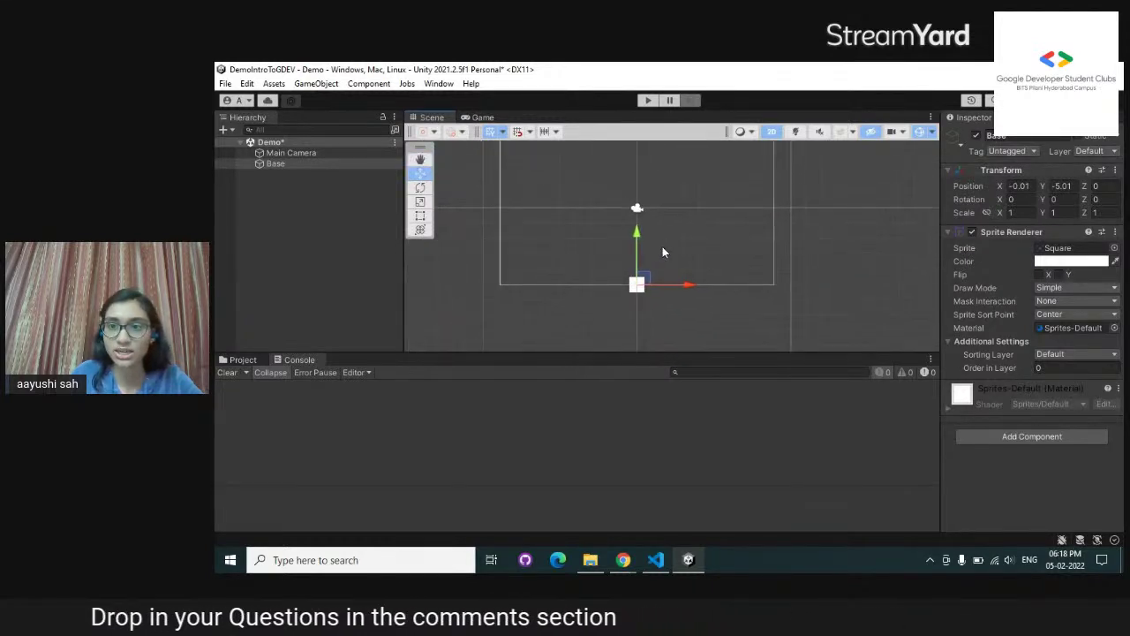
Stretch Base horizontally to X scale 27.223 so it forms a wide floor
{"action": "left_click", "coordinate": [420, 203]}
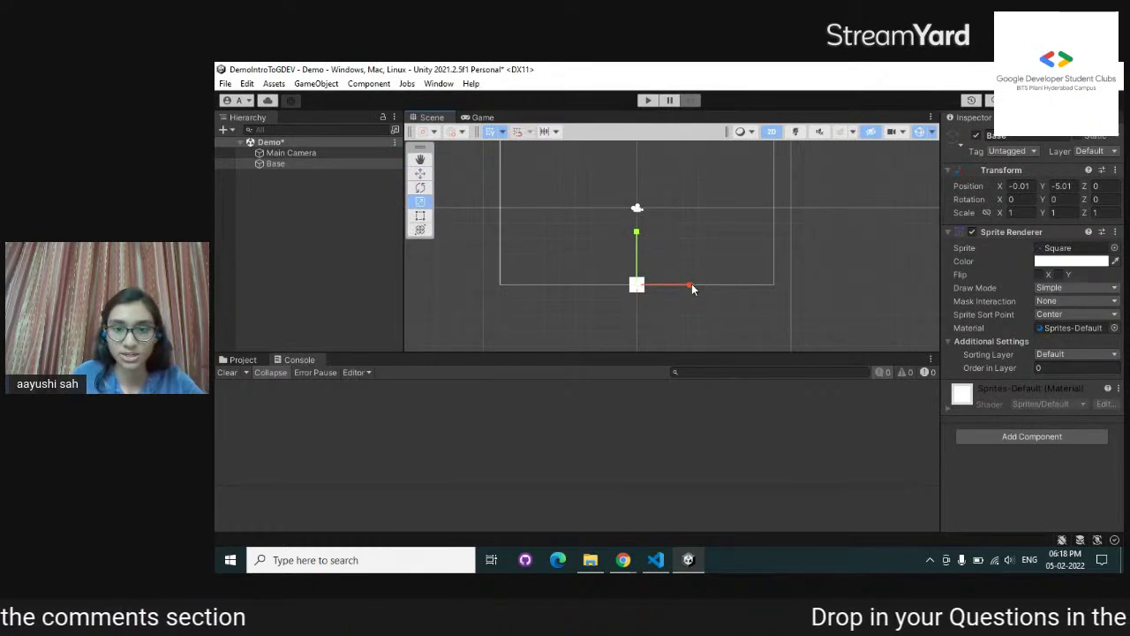
{"action": "left_click_drag", "start_coordinate": [721, 285], "coordinate": [988, 282]}
{"action": "scroll", "coordinate": [846, 297], "scroll_direction": "down", "scroll_amount": 1}
{"action": "scroll", "coordinate": [846, 298], "scroll_direction": "down", "scroll_amount": 1}
{"action": "middle_click_drag", "start_coordinate": [820, 298], "coordinate": [669, 307]}
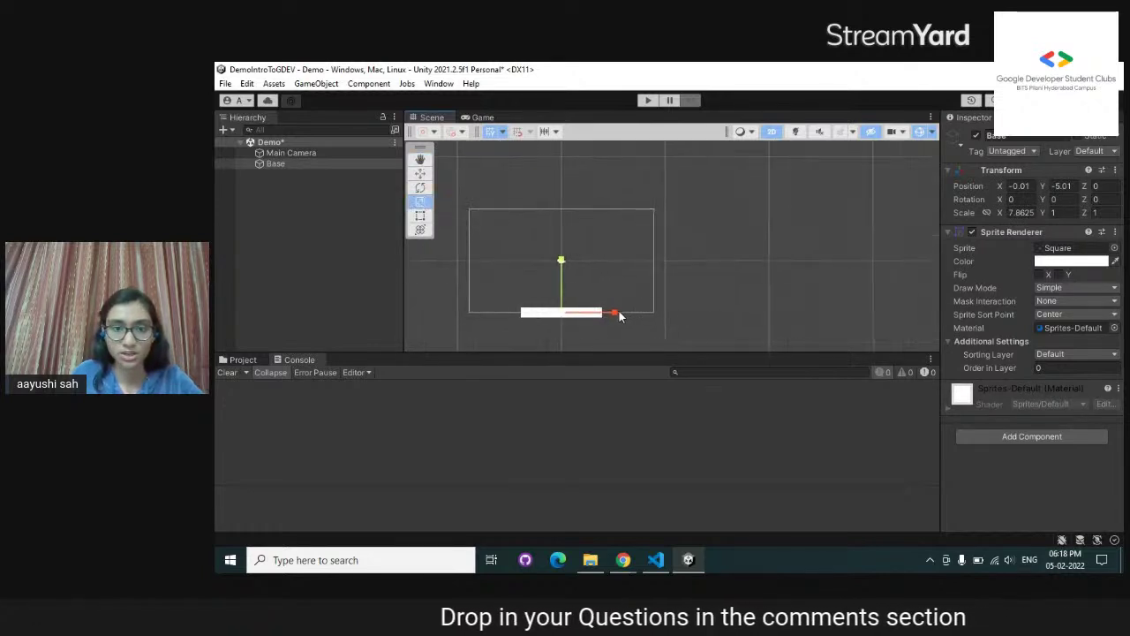
{"action": "left_click_drag", "start_coordinate": [625, 312], "coordinate": [744, 315]}
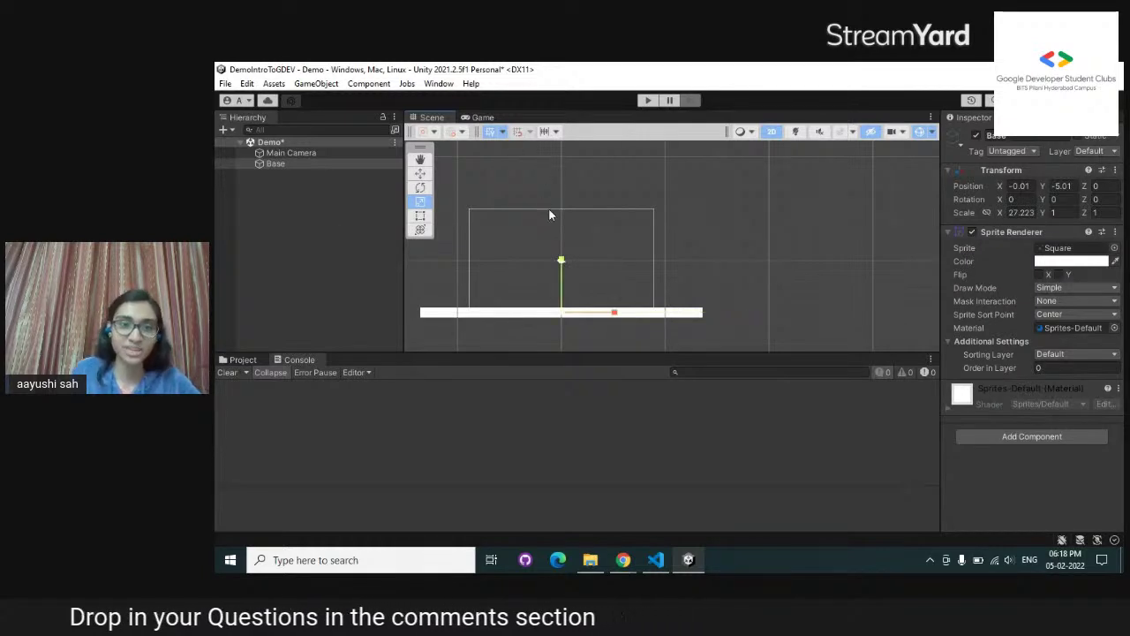
{"action": "middle_click_drag", "start_coordinate": [525, 238], "coordinate": [603, 225]}
{"action": "scroll", "coordinate": [584, 239], "scroll_direction": "down", "scroll_amount": 1}
{"action": "scroll", "coordinate": [655, 256], "scroll_direction": "up", "scroll_amount": 2}
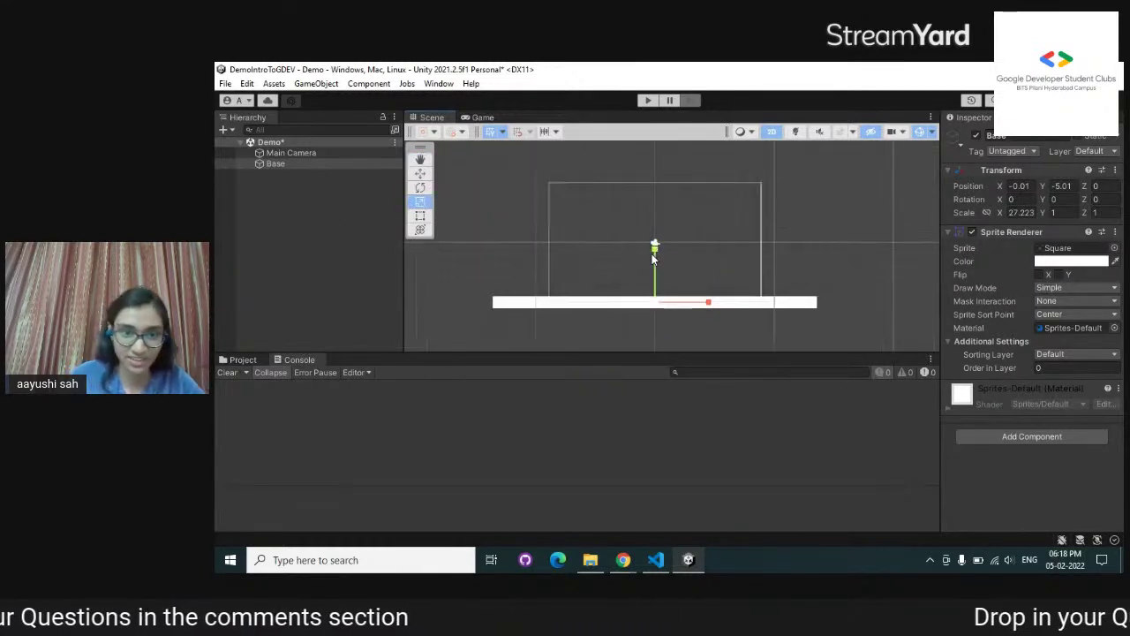
{"action": "scroll", "coordinate": [654, 258], "scroll_direction": "up", "scroll_amount": 1}
{"action": "middle_click_drag", "start_coordinate": [769, 219], "coordinate": [750, 234]}
{"action": "scroll", "coordinate": [750, 235], "scroll_direction": "up", "scroll_amount": 1}
{"action": "left_click", "coordinate": [227, 279]}
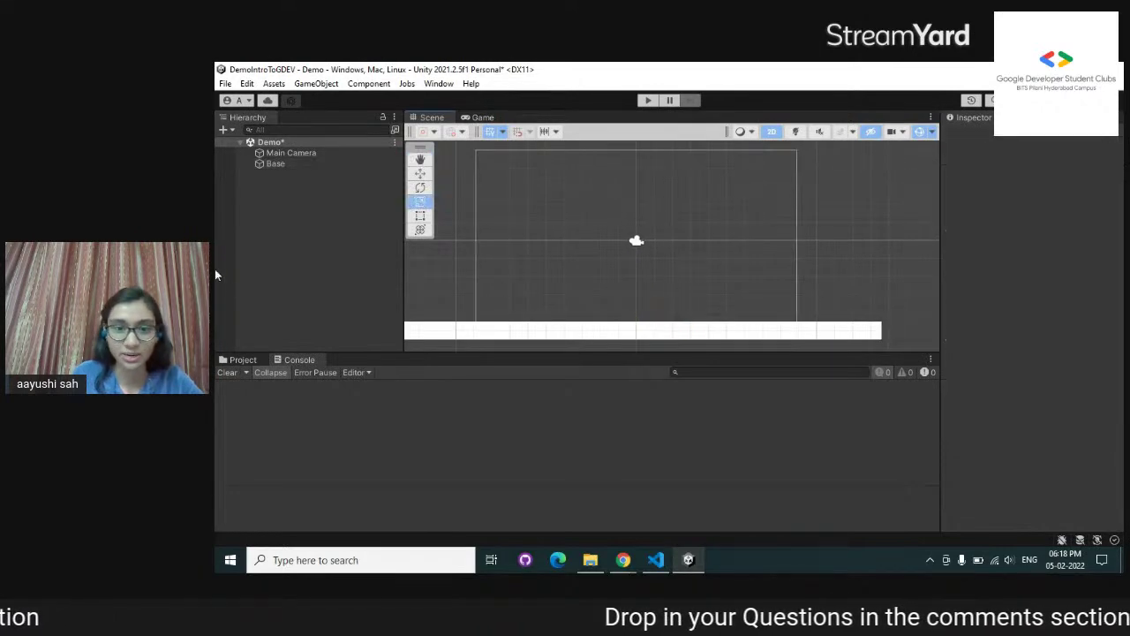
Create a new 2D square sprite in the Hierarchy and name it Player
{"action": "key", "text": "q"}
{"action": "right_click", "coordinate": [348, 180]}
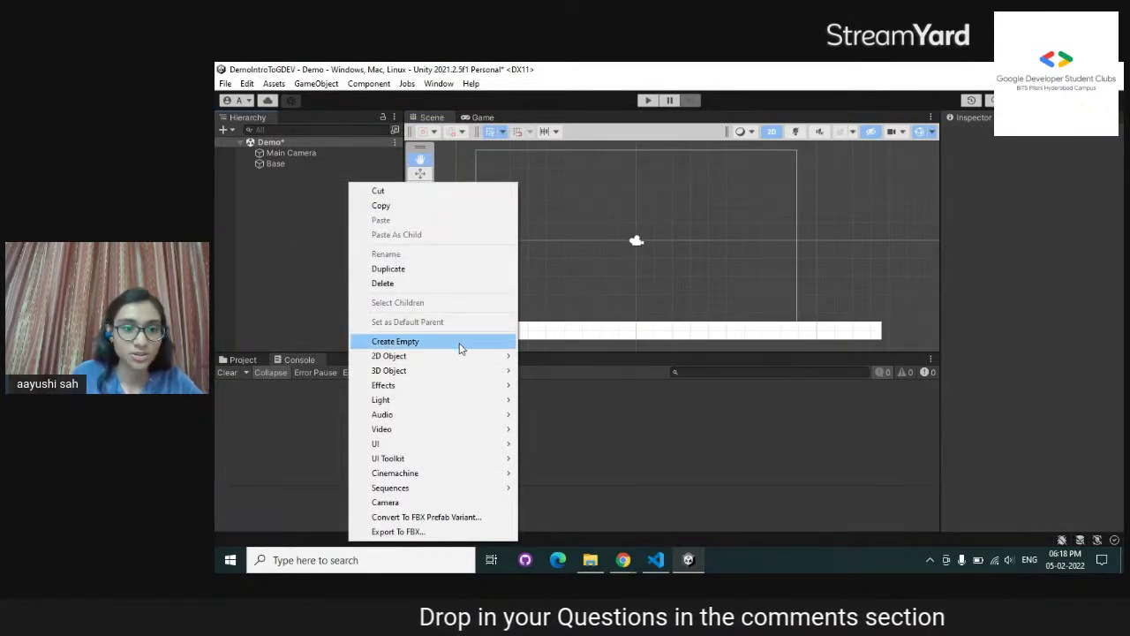
{"action": "mouse_move", "coordinate": [608, 362]}
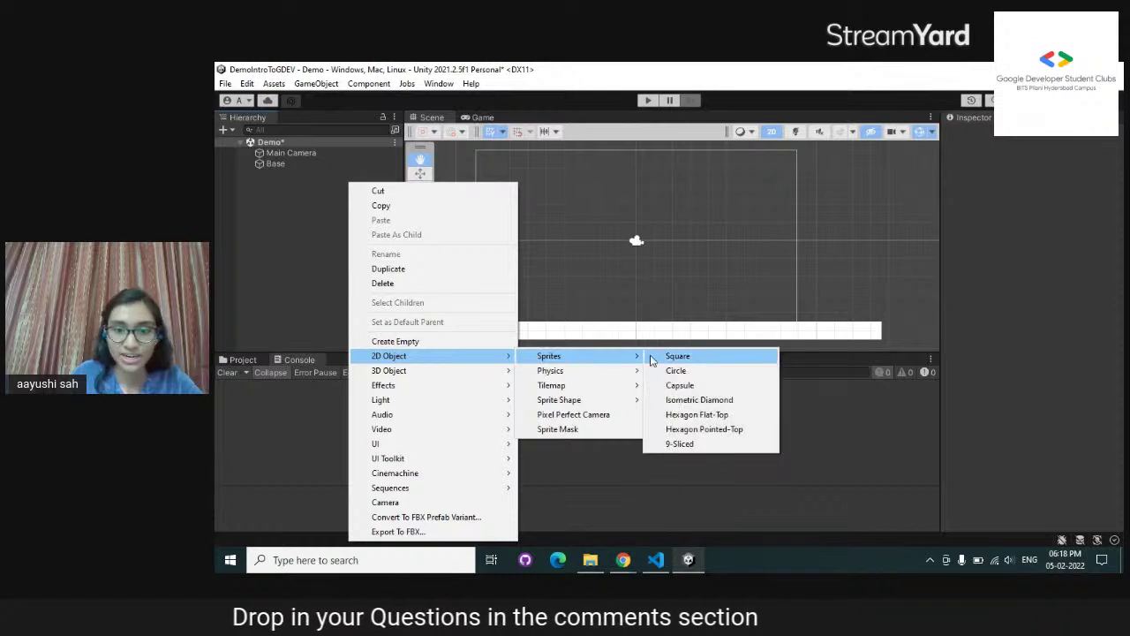
{"action": "left_click", "coordinate": [677, 356]}
{"action": "type", "text": "Player"}
{"action": "key", "text": "Return"}
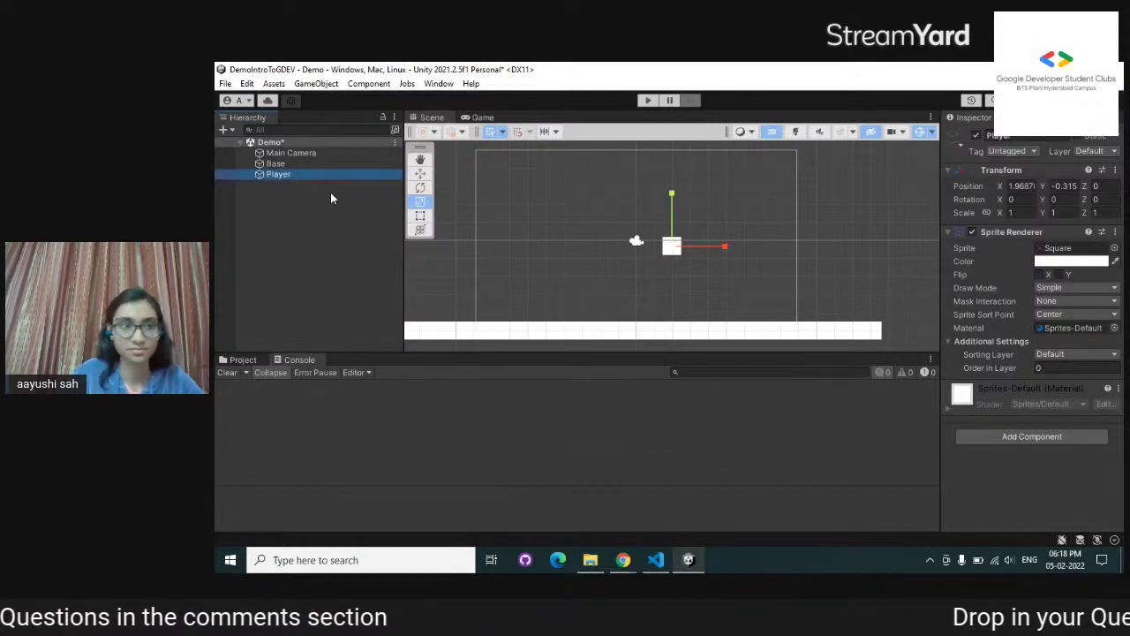
Move the Player square down with the Move tool so it rests on the Base
{"action": "left_click", "coordinate": [420, 175]}
{"action": "left_click_drag", "start_coordinate": [671, 249], "coordinate": [585, 316]}
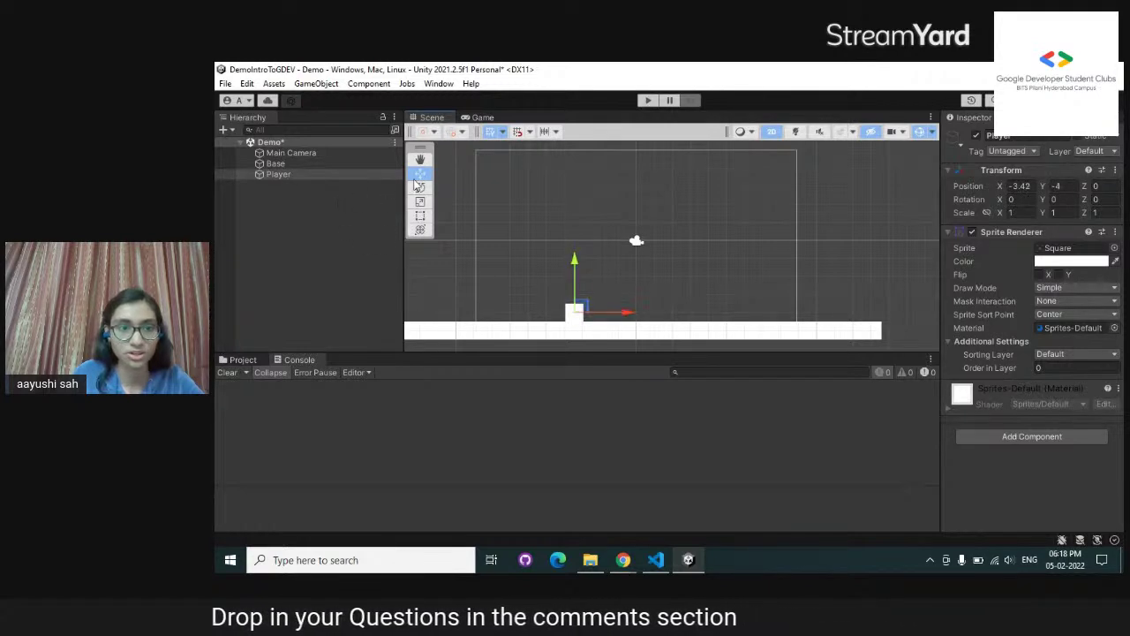
{"action": "middle_click_drag", "start_coordinate": [522, 288], "coordinate": [586, 260]}
{"action": "scroll", "coordinate": [719, 239], "scroll_direction": "down", "scroll_amount": 3}
{"action": "scroll", "coordinate": [668, 275], "scroll_direction": "up", "scroll_amount": 4}
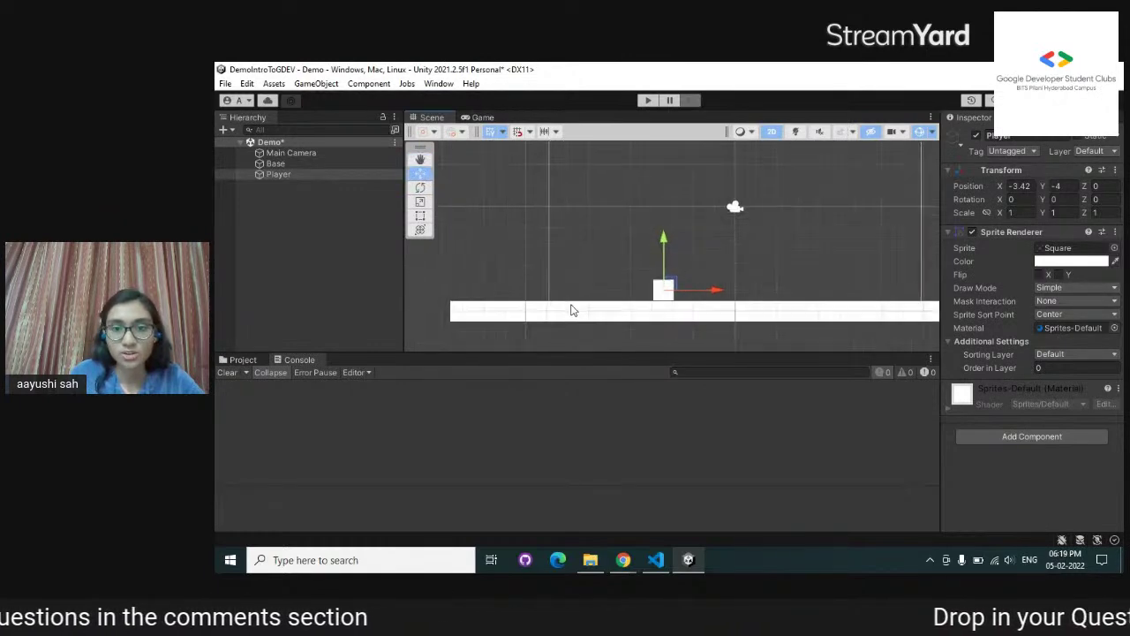
{"action": "left_click_drag", "start_coordinate": [671, 286], "coordinate": [670, 289]}
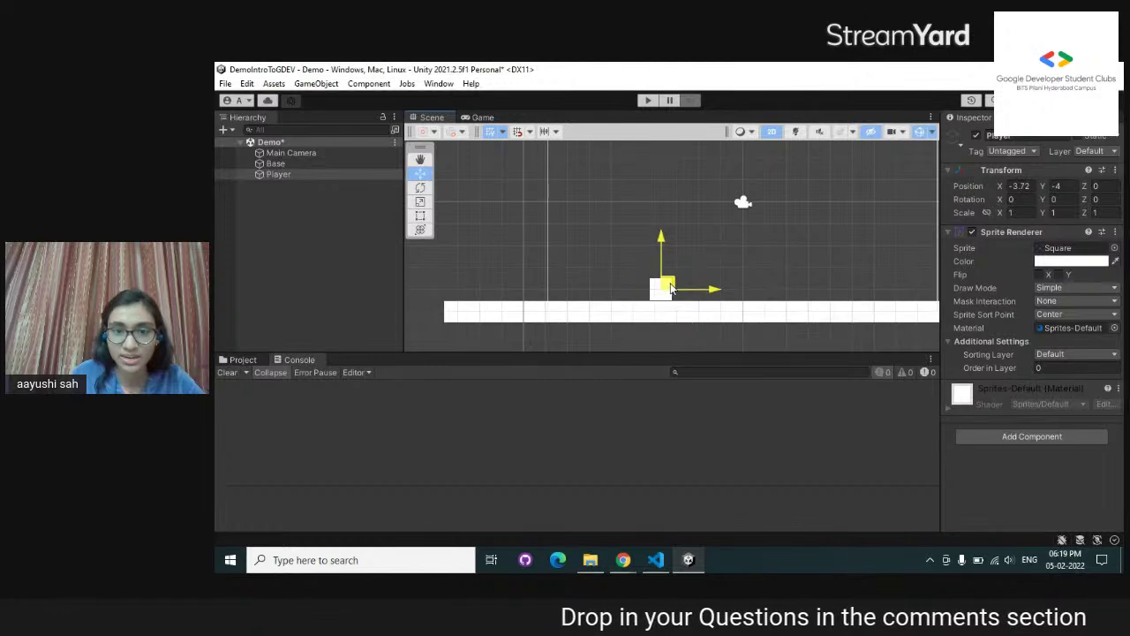
{"action": "left_click", "coordinate": [310, 164]}
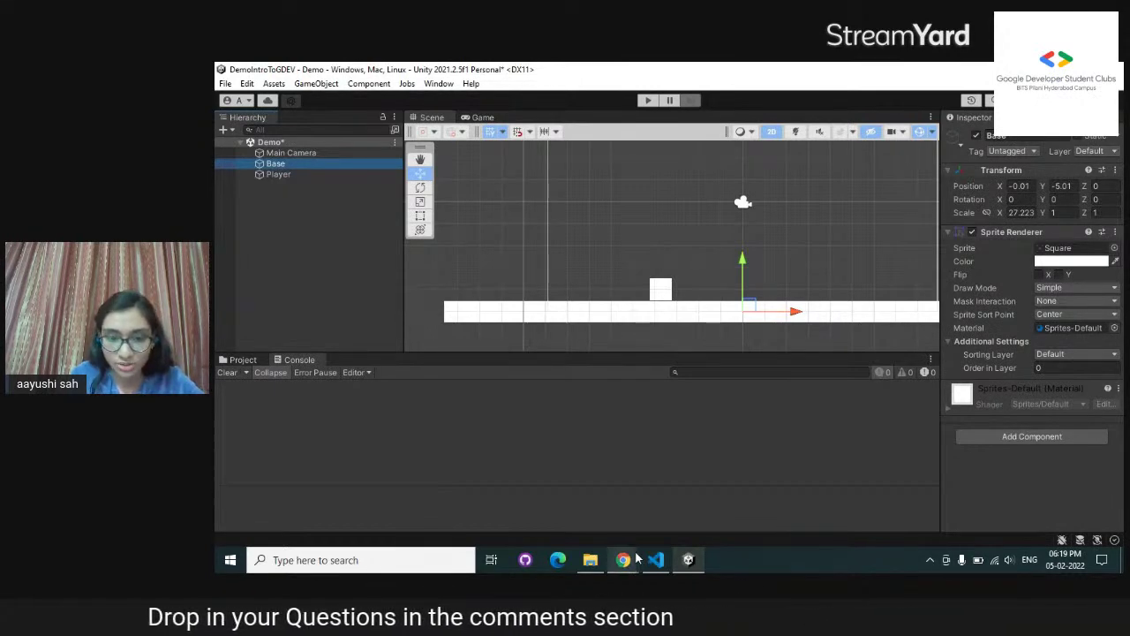
{"action": "mouse_move", "coordinate": [636, 559]}
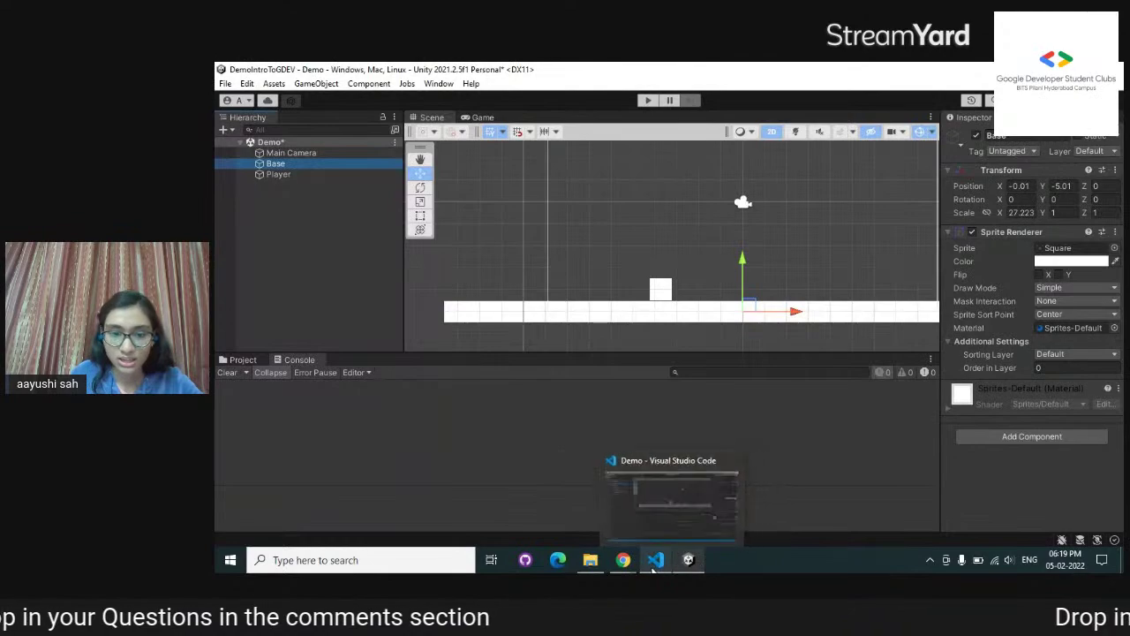
{"action": "left_click", "coordinate": [552, 499]}
{"action": "left_click", "coordinate": [477, 72]}
{"action": "scroll", "coordinate": [279, 275], "scroll_direction": "up", "scroll_amount": 5}
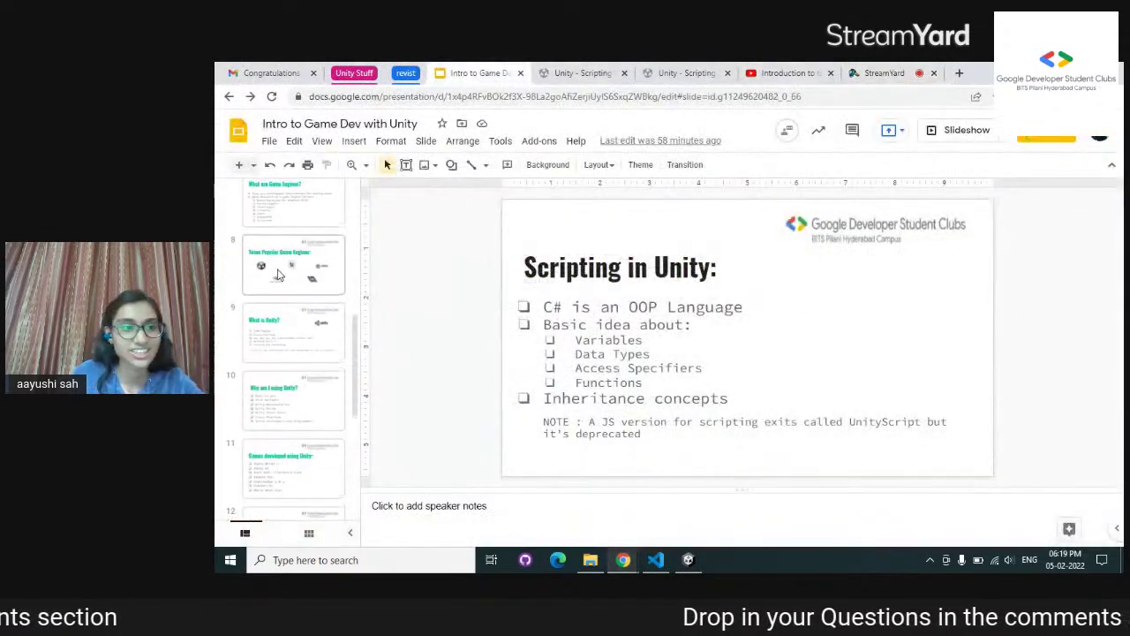
{"action": "left_click", "coordinate": [292, 349]}
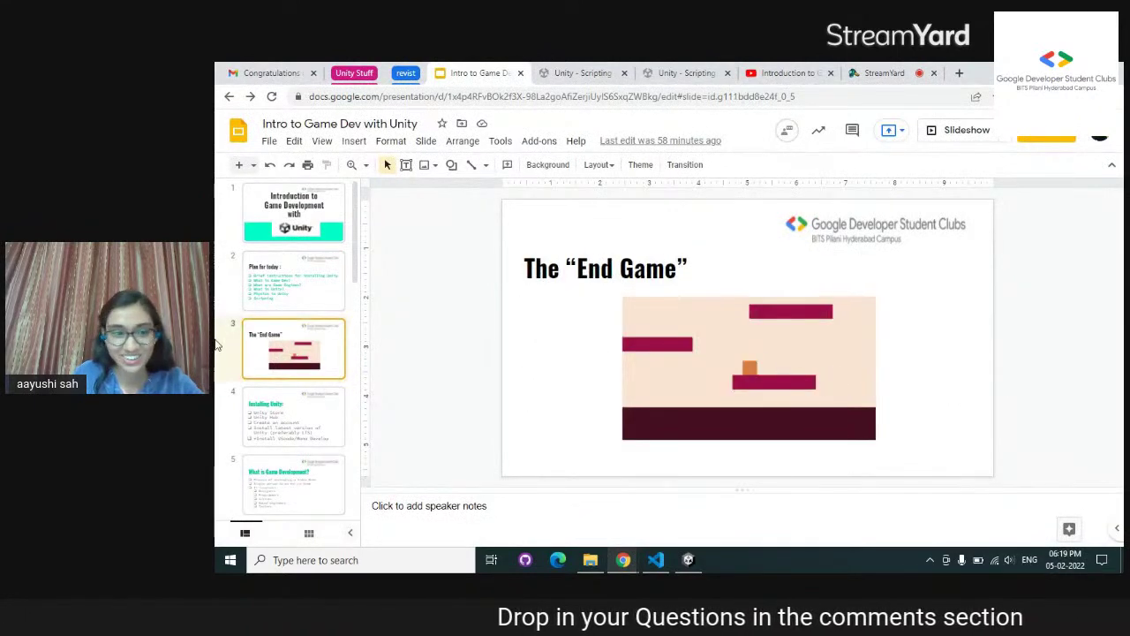
{"action": "scroll", "coordinate": [235, 366], "scroll_direction": "down", "scroll_amount": 5}
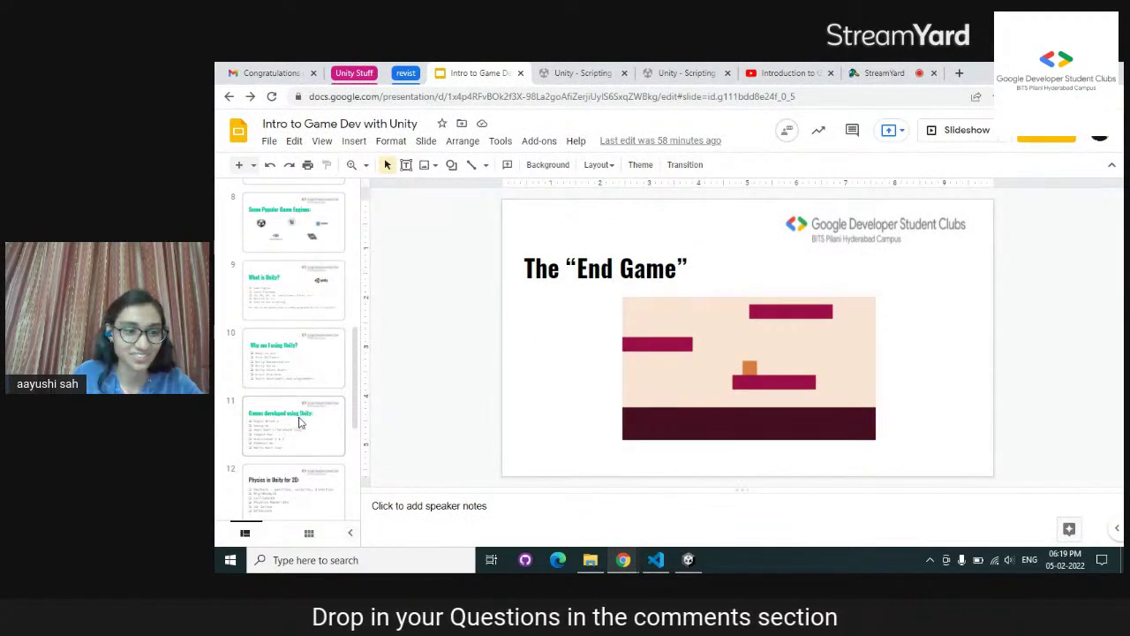
{"action": "left_click", "coordinate": [303, 484]}
{"action": "left_click", "coordinate": [689, 559]}
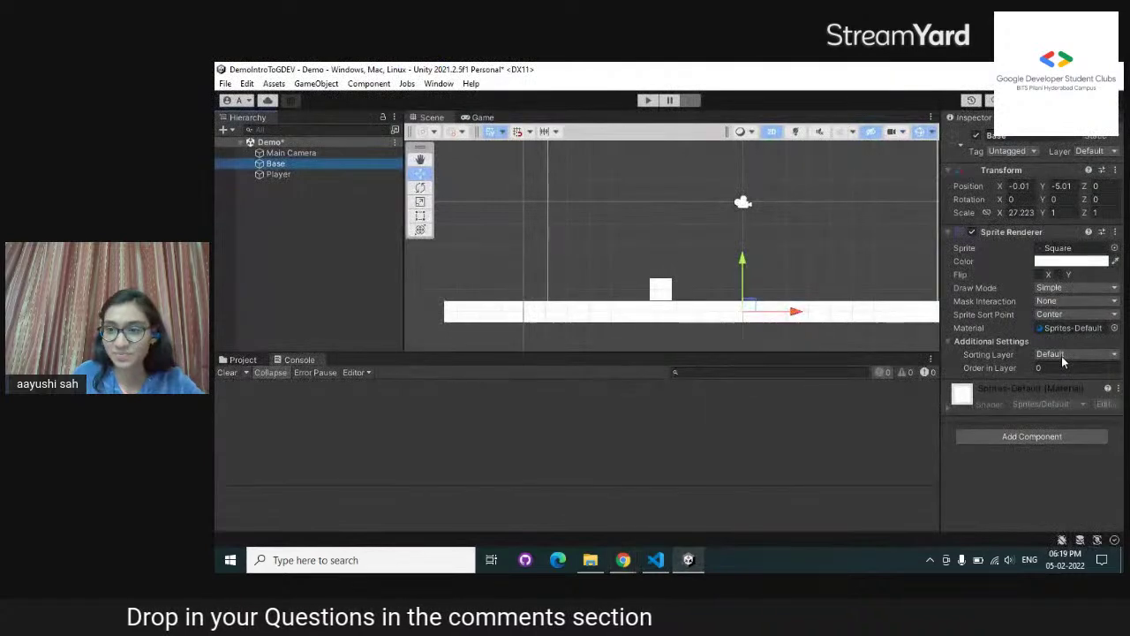
Colour the Base sprite maroon with RGB values 71, 12, 33
{"action": "left_click", "coordinate": [1095, 262]}
{"action": "left_click", "coordinate": [1100, 433]}
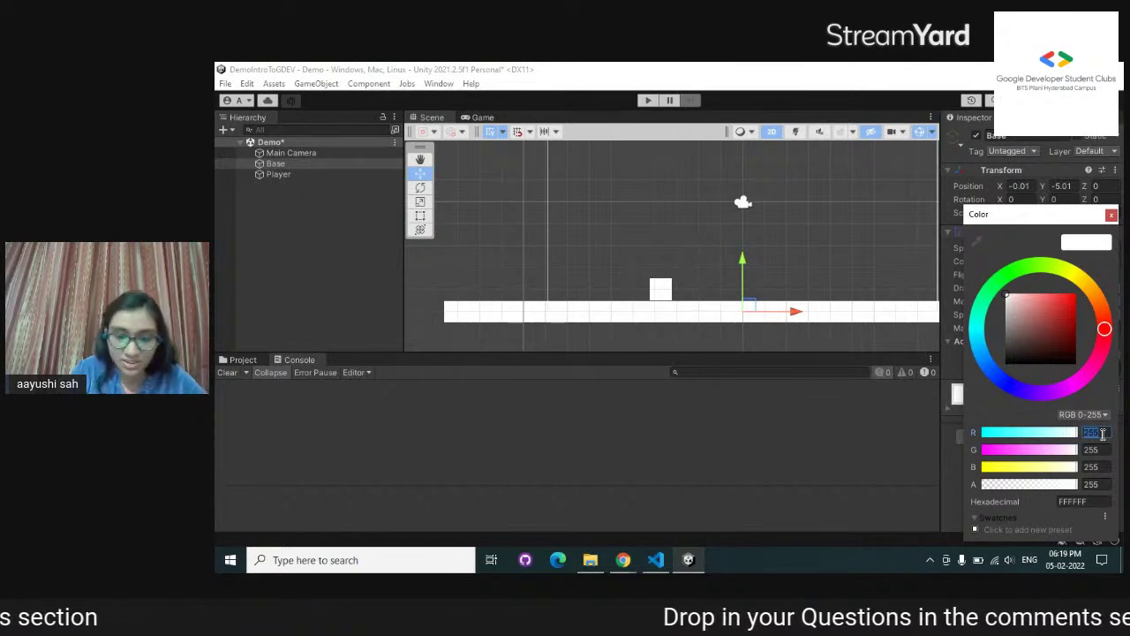
{"action": "type", "text": "71"}
{"action": "left_click", "coordinate": [1097, 450]}
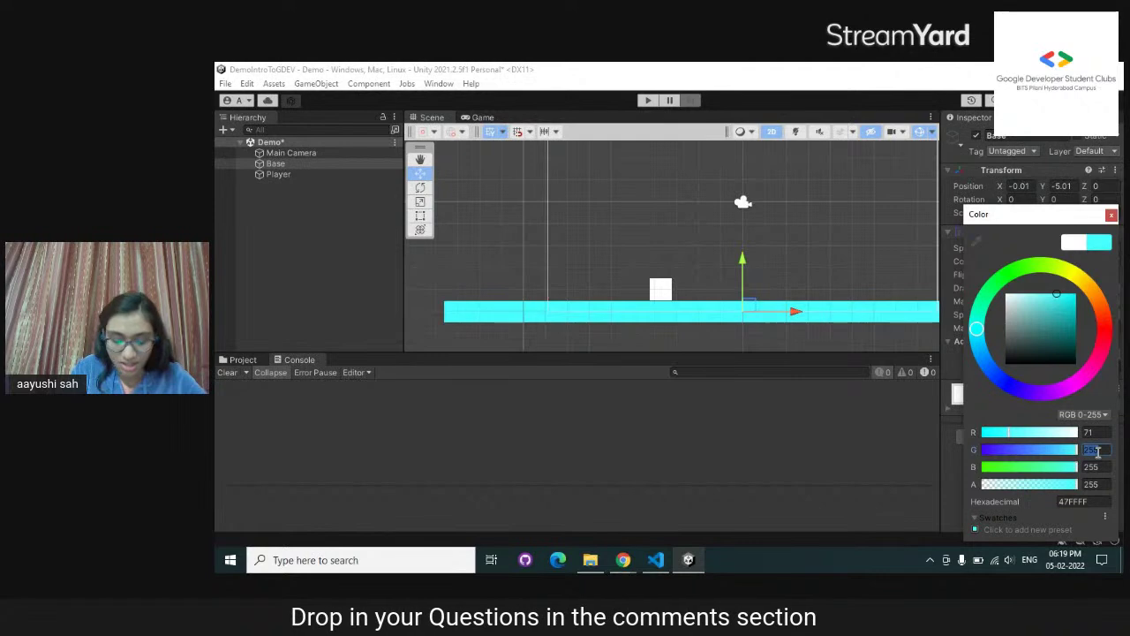
{"action": "type", "text": "123"}
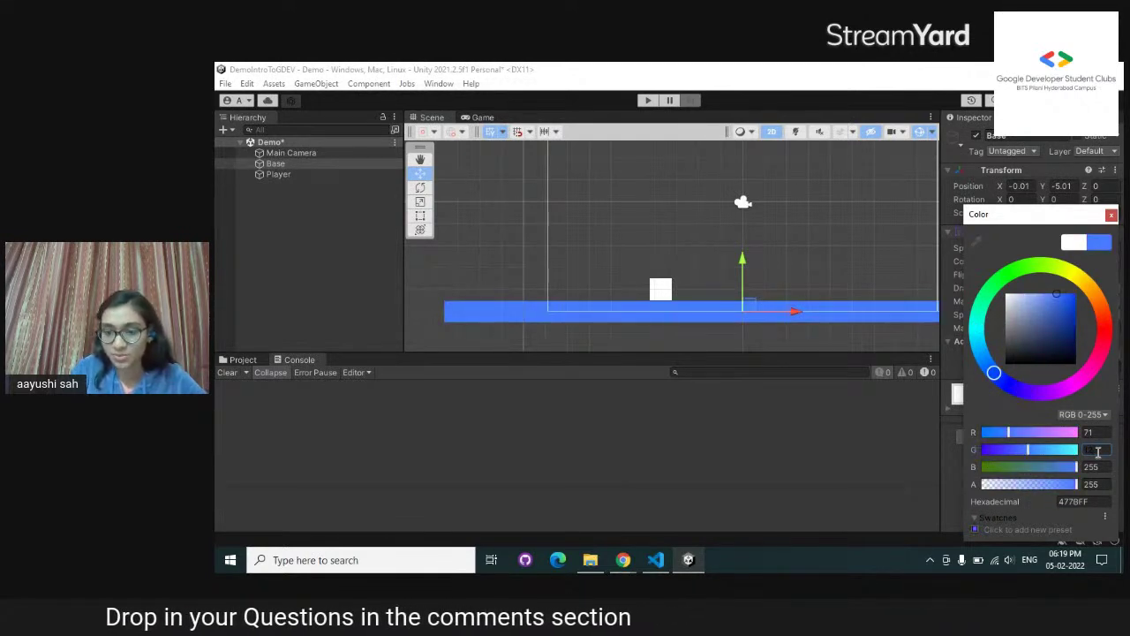
{"action": "key", "text": "BackSpace"}
{"action": "left_click", "coordinate": [1091, 466]}
{"action": "type", "text": "33"}
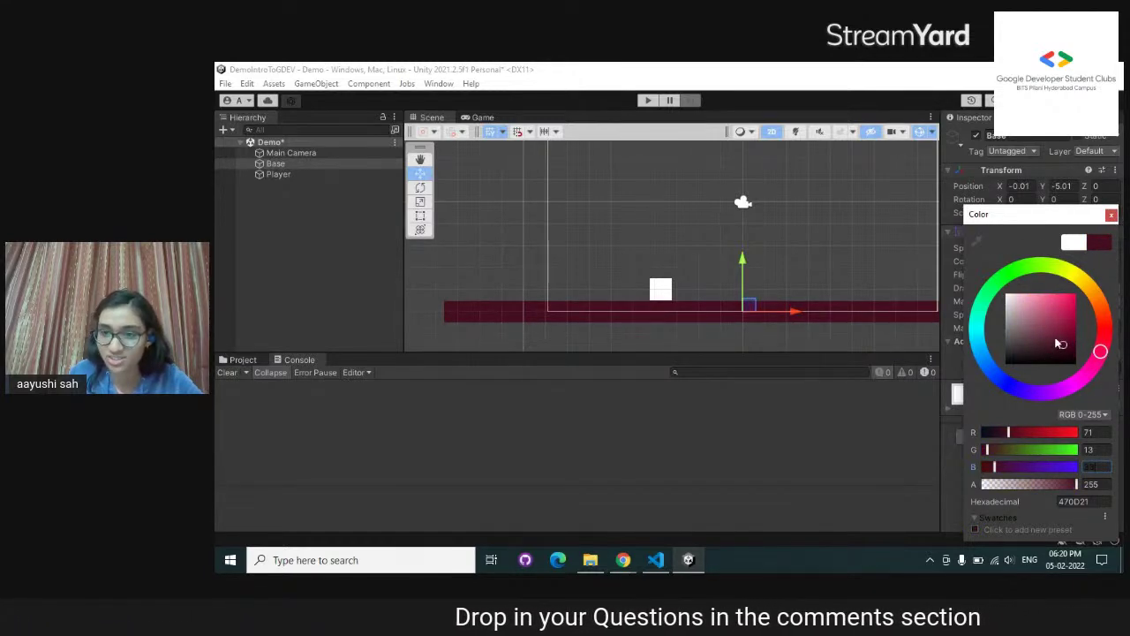
{"action": "left_click", "coordinate": [1111, 216]}
Select the Player square, reframe the scene, then select the maroon Base bar
{"action": "left_click", "coordinate": [623, 274]}
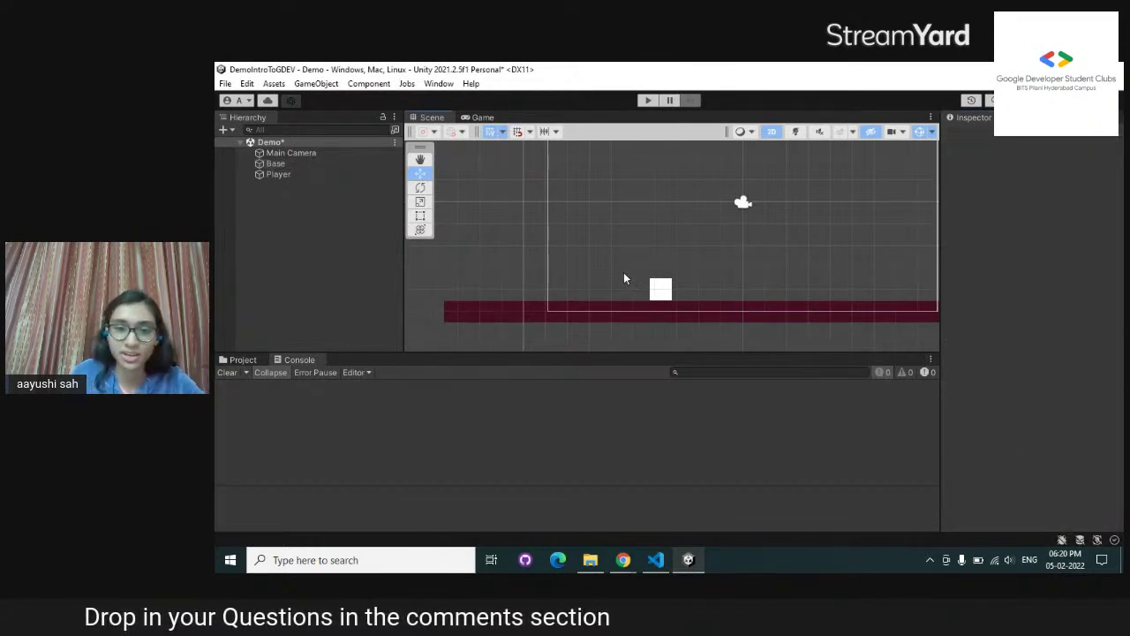
{"action": "left_click", "coordinate": [660, 291]}
{"action": "scroll", "coordinate": [783, 195], "scroll_direction": "down", "scroll_amount": 2}
{"action": "middle_click_drag", "start_coordinate": [783, 195], "coordinate": [704, 239]}
{"action": "left_click", "coordinate": [488, 322]}
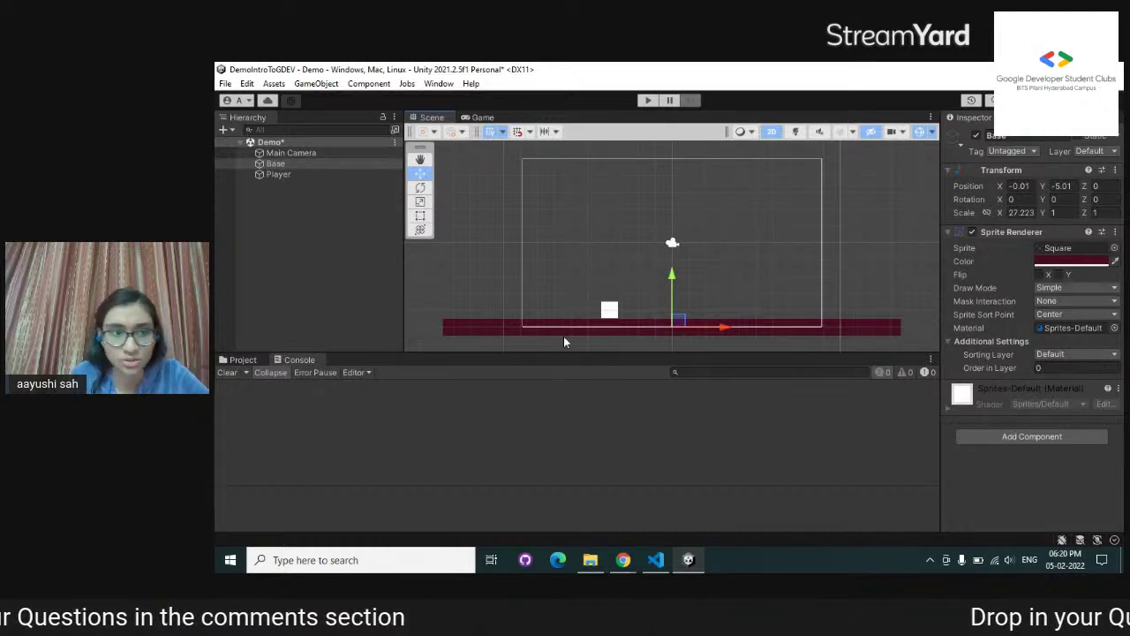
Add a Rigidbody 2D component to Base via the 'rigid' search and expand it
{"action": "left_click", "coordinate": [281, 167]}
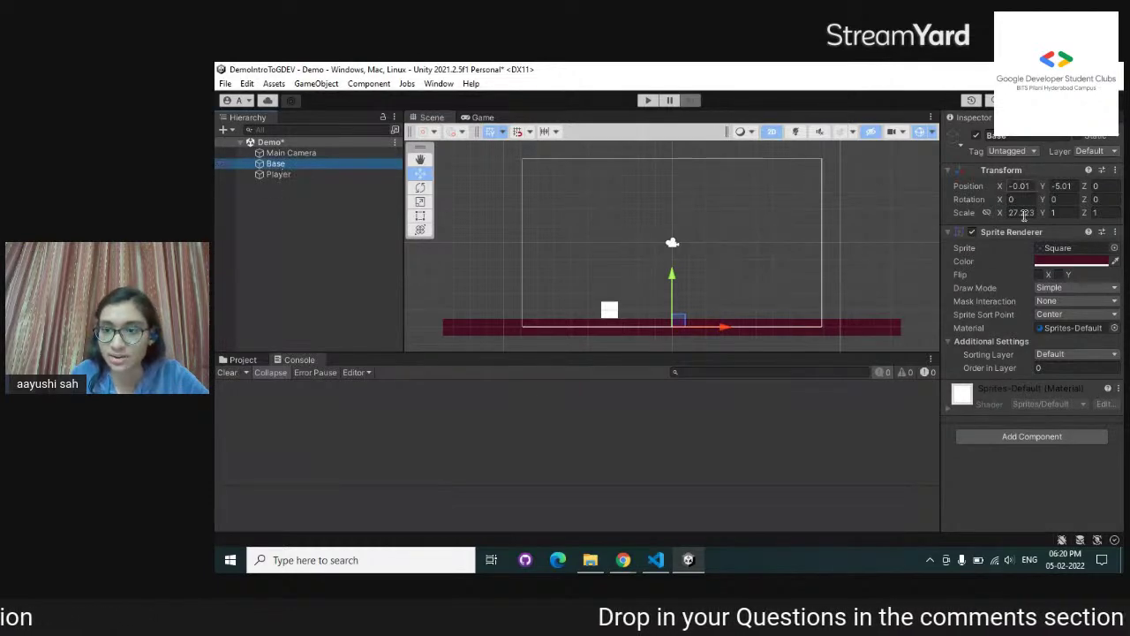
{"action": "left_click", "coordinate": [1006, 437]}
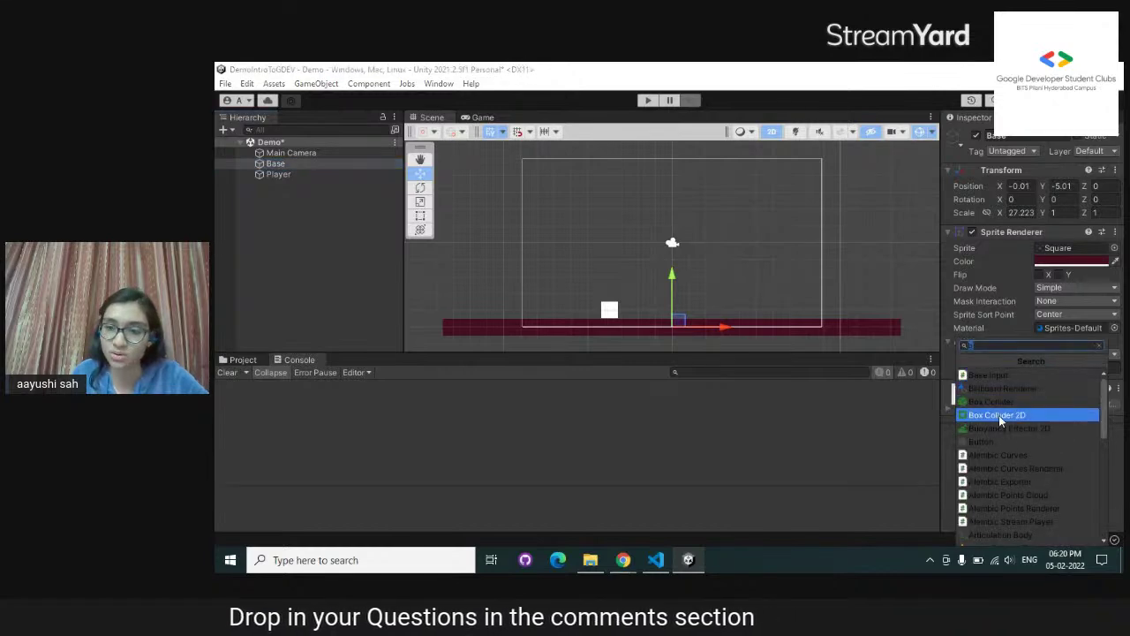
{"action": "type", "text": "rigid"}
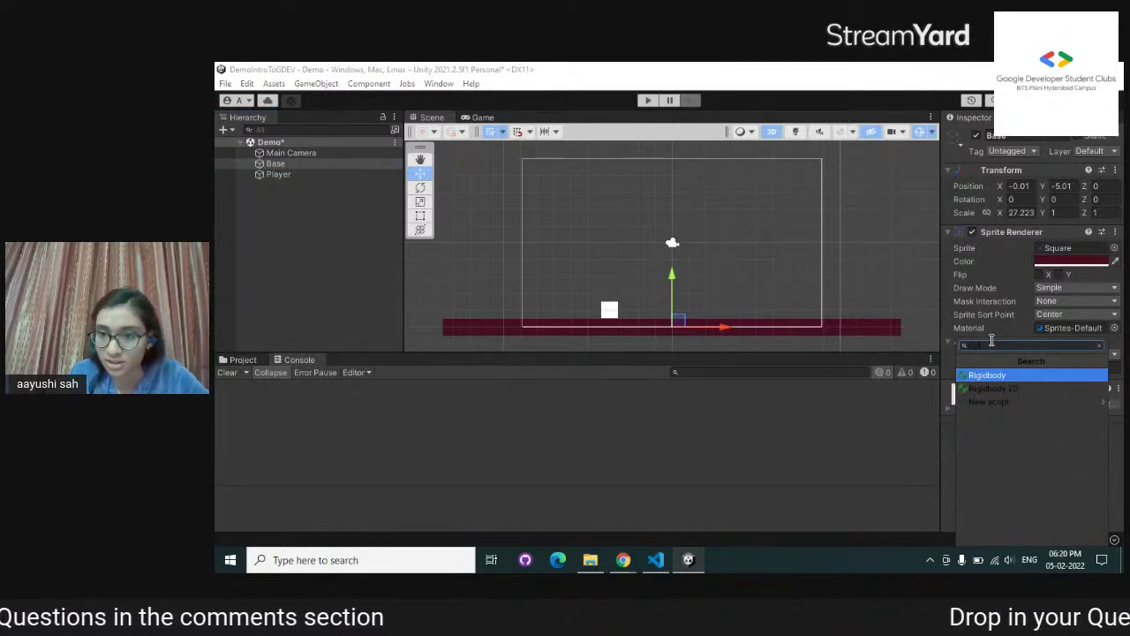
{"action": "key", "text": "Down"}
{"action": "key", "text": "Return"}
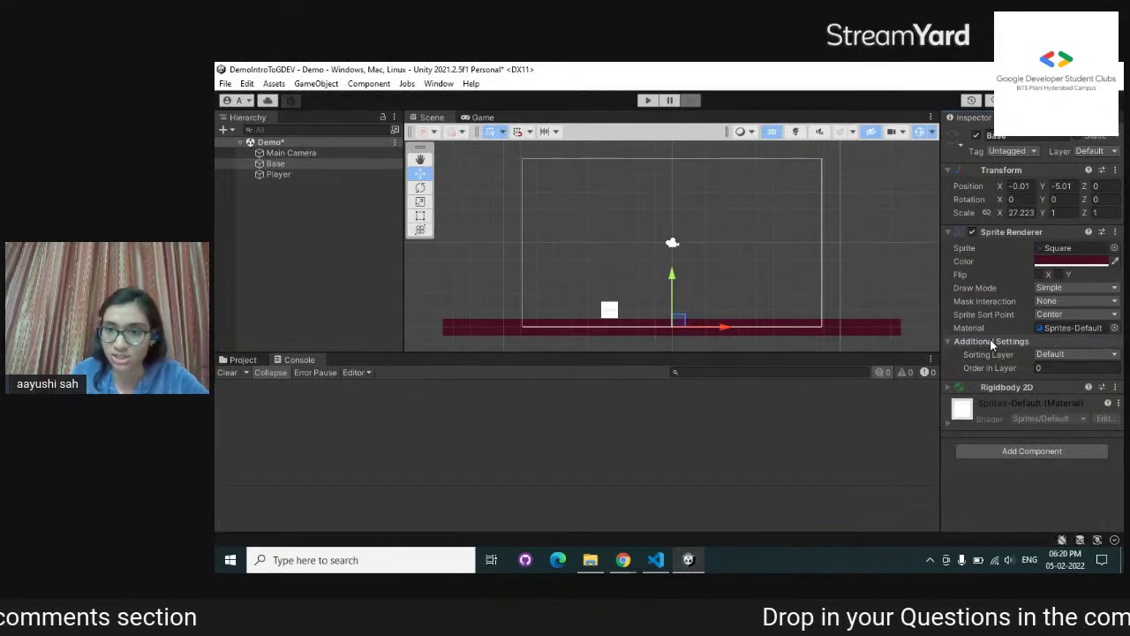
{"action": "left_click", "coordinate": [949, 387]}
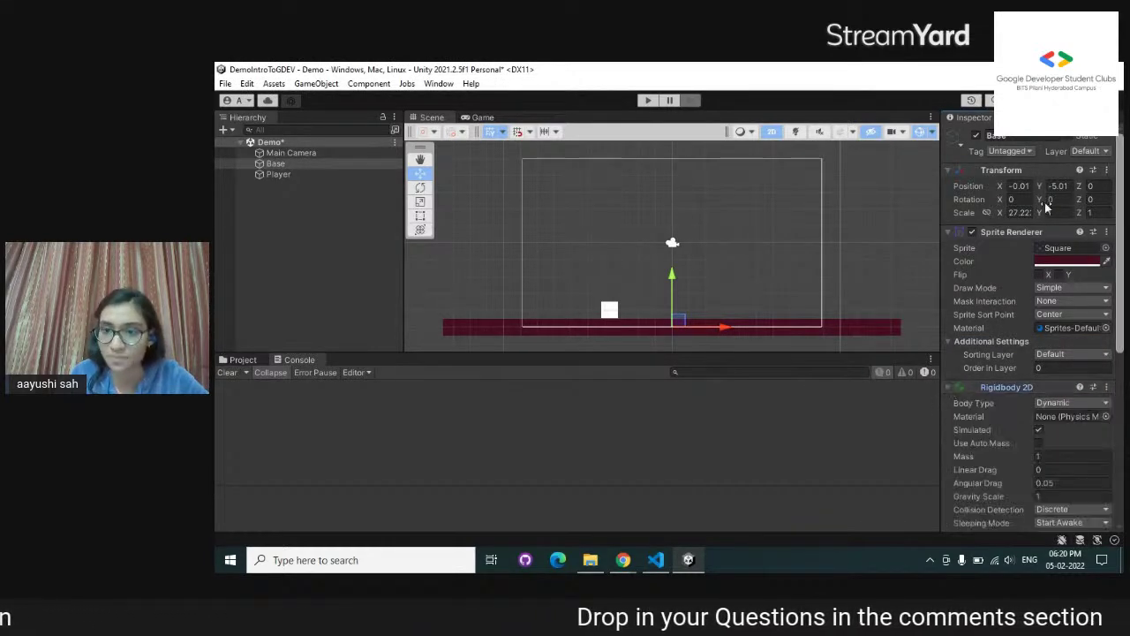
Reframe the scene around the camera area and switch to the Game view
{"action": "scroll", "coordinate": [1046, 206], "scroll_direction": "down", "scroll_amount": 5}
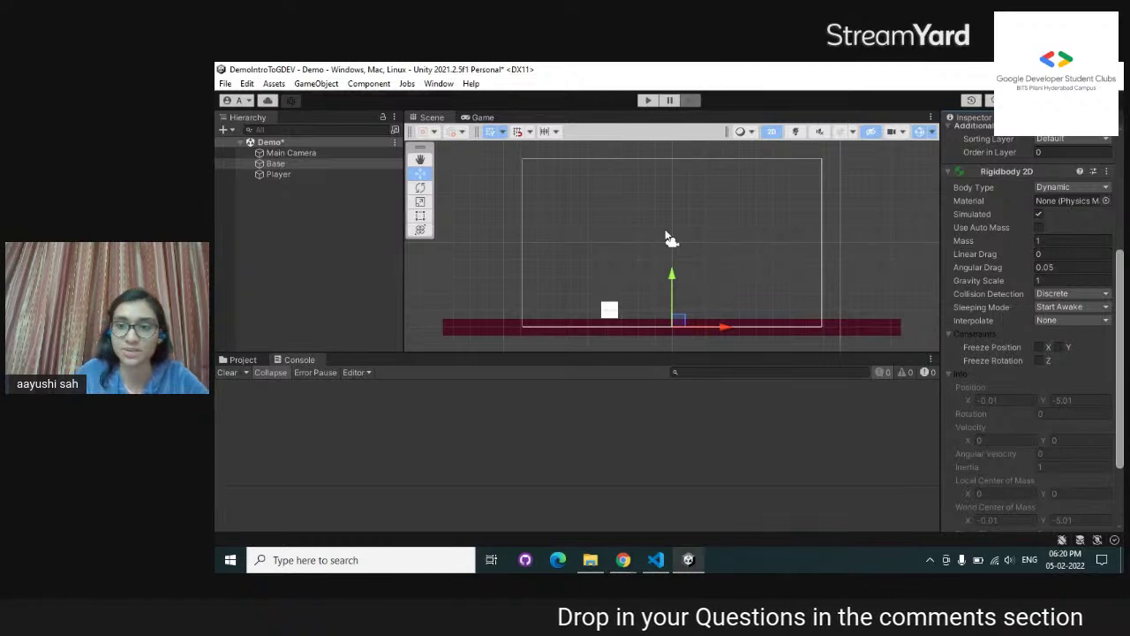
{"action": "scroll", "coordinate": [799, 247], "scroll_direction": "down", "scroll_amount": 3}
{"action": "middle_click_drag", "start_coordinate": [782, 247], "coordinate": [749, 222]}
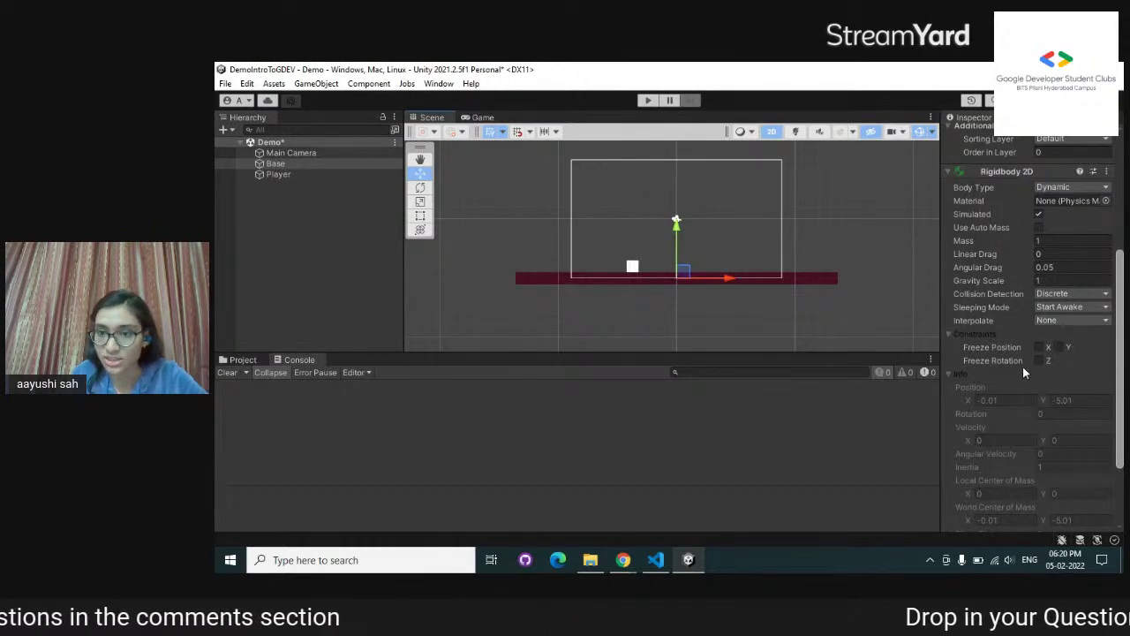
{"action": "left_click", "coordinate": [482, 119]}
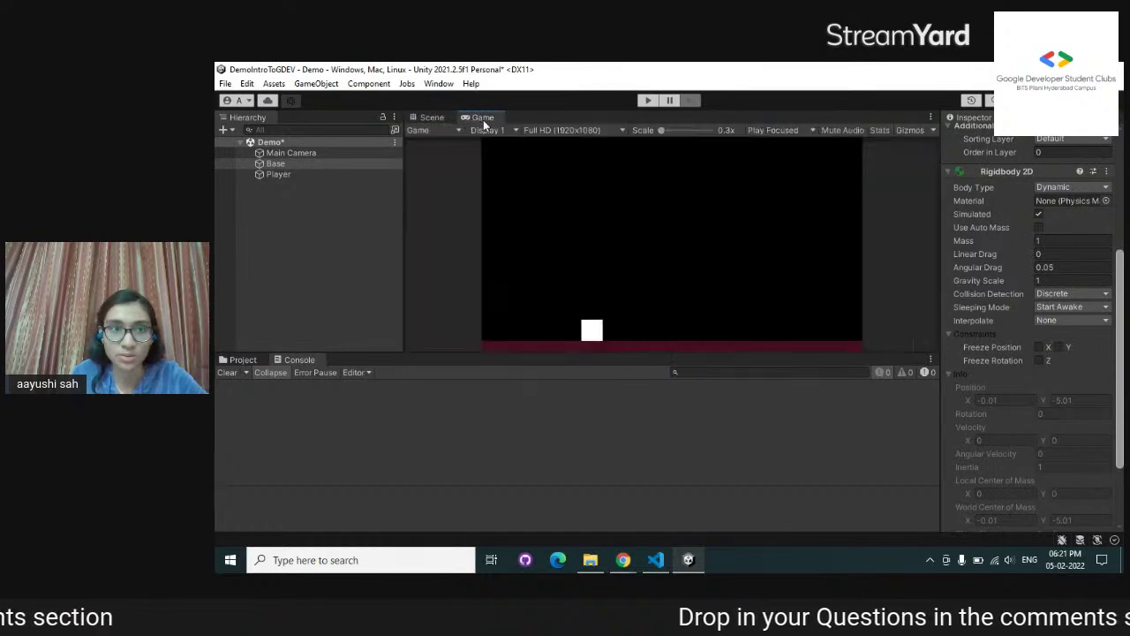
{"action": "left_click", "coordinate": [646, 101]}
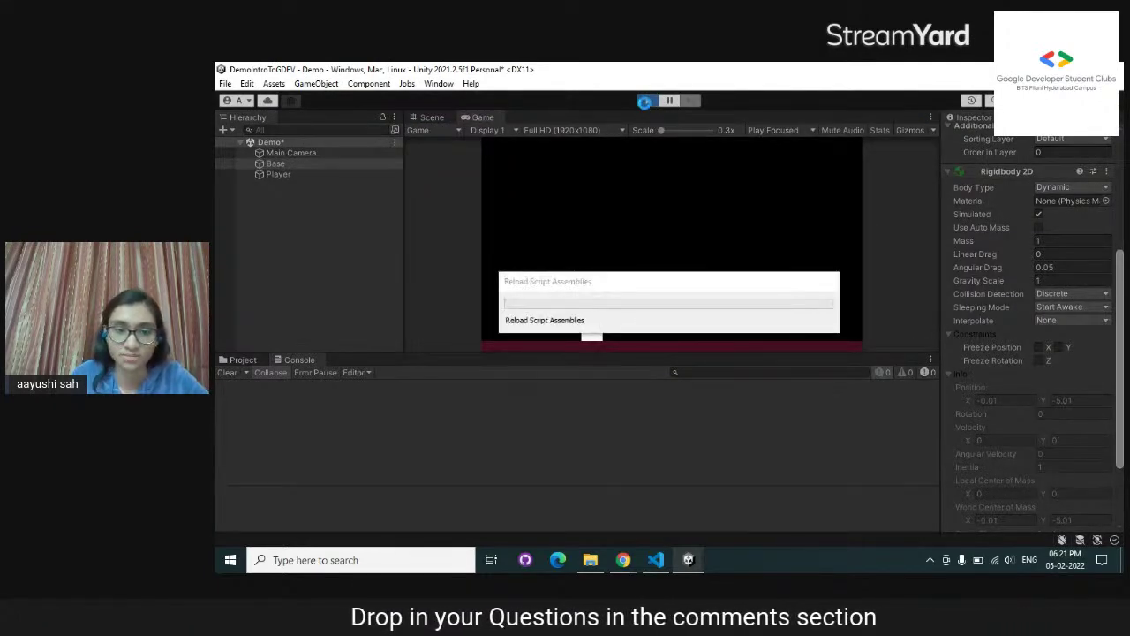
{"action": "left_click_drag", "start_coordinate": [714, 280], "coordinate": [734, 409]}
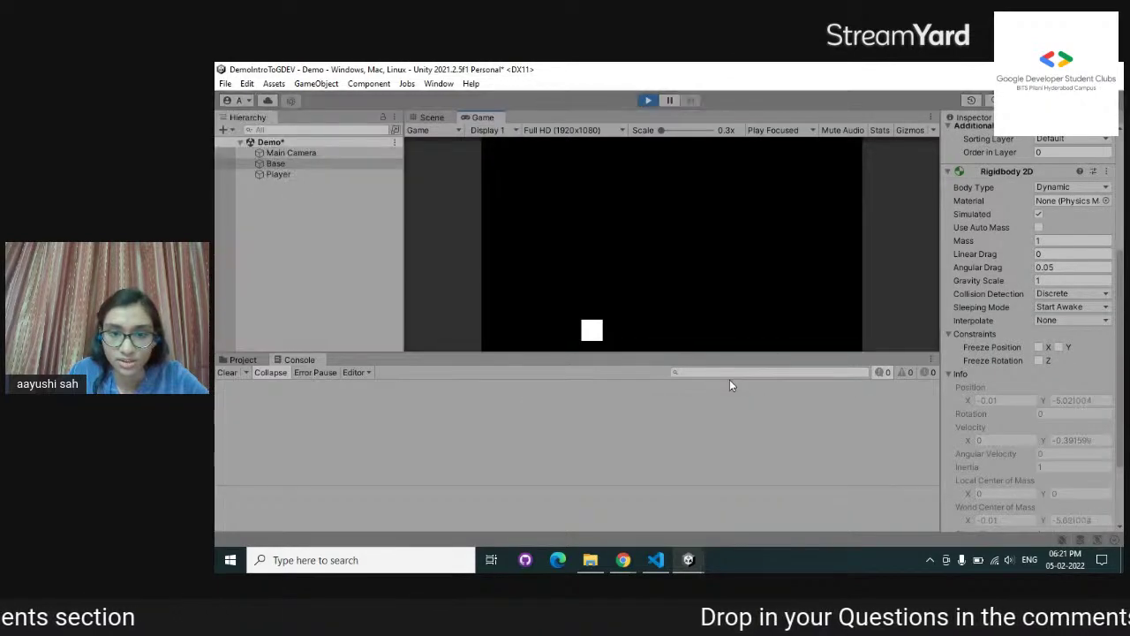
{"action": "left_click", "coordinate": [441, 115]}
{"action": "scroll", "coordinate": [643, 225], "scroll_direction": "down", "scroll_amount": 2}
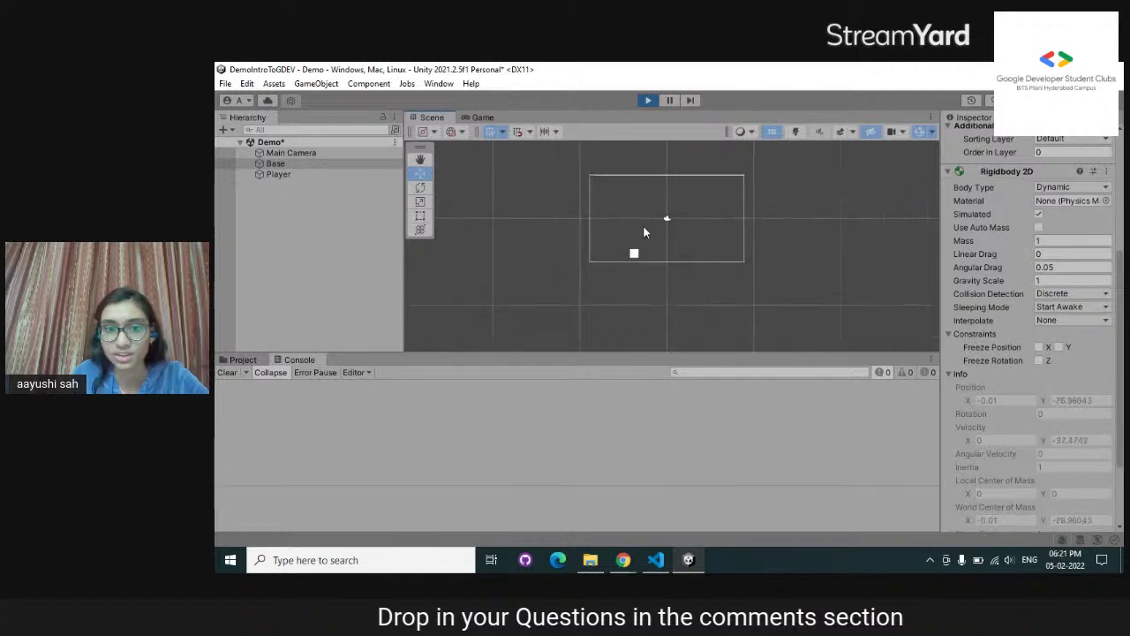
{"action": "left_click", "coordinate": [305, 166]}
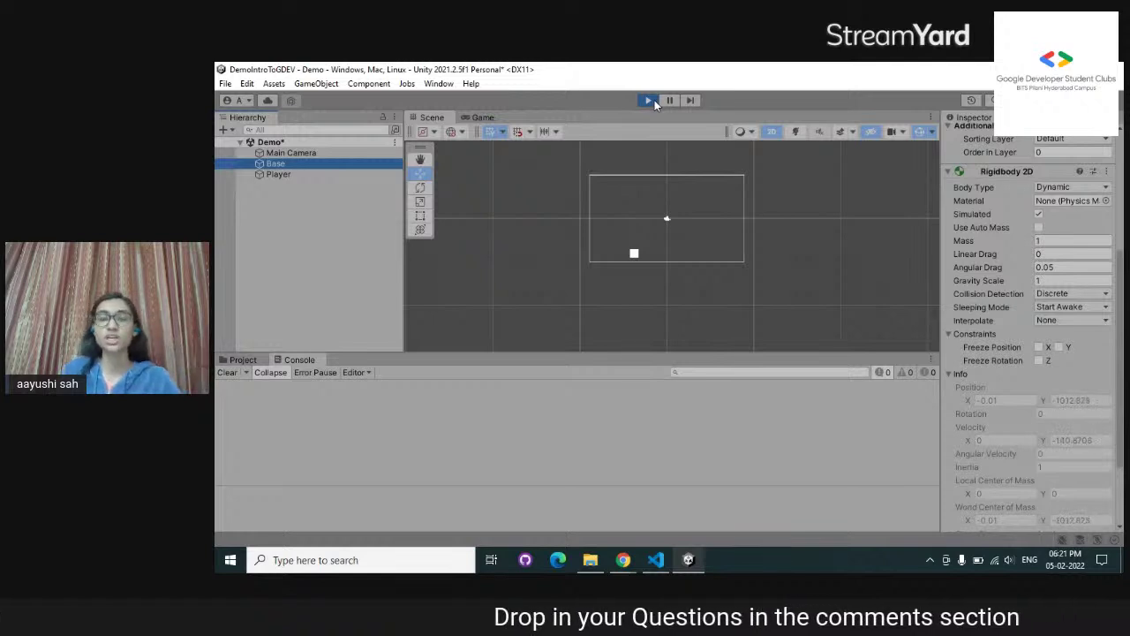
{"action": "scroll", "coordinate": [1066, 271], "scroll_direction": "up", "scroll_amount": 4}
{"action": "scroll", "coordinate": [1067, 272], "scroll_direction": "up", "scroll_amount": 2}
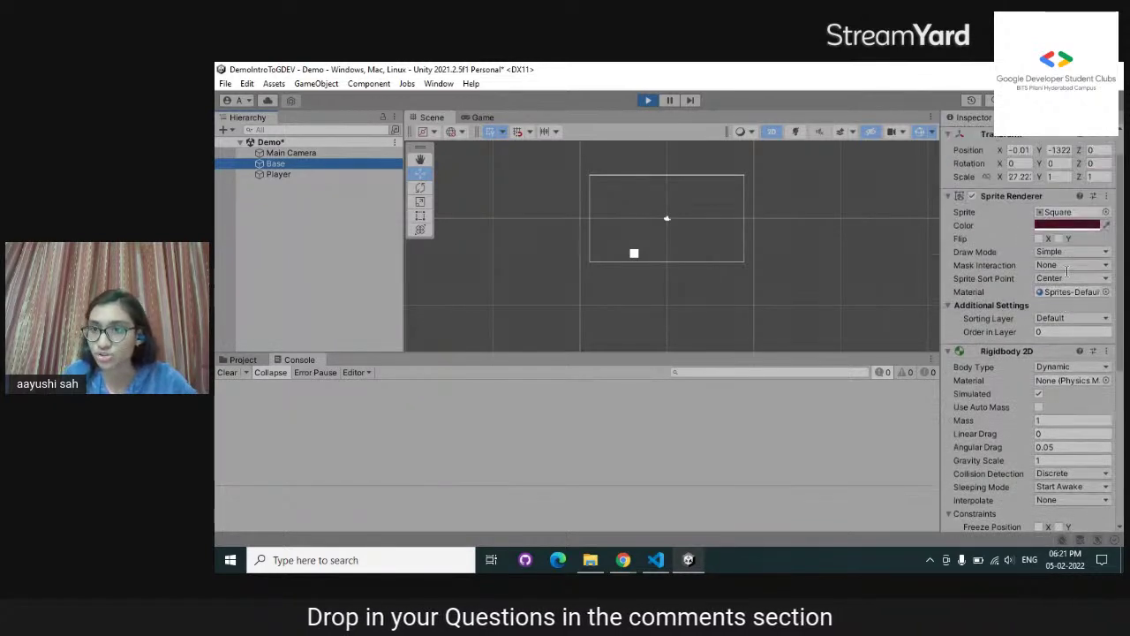
{"action": "left_click", "coordinate": [1039, 152]}
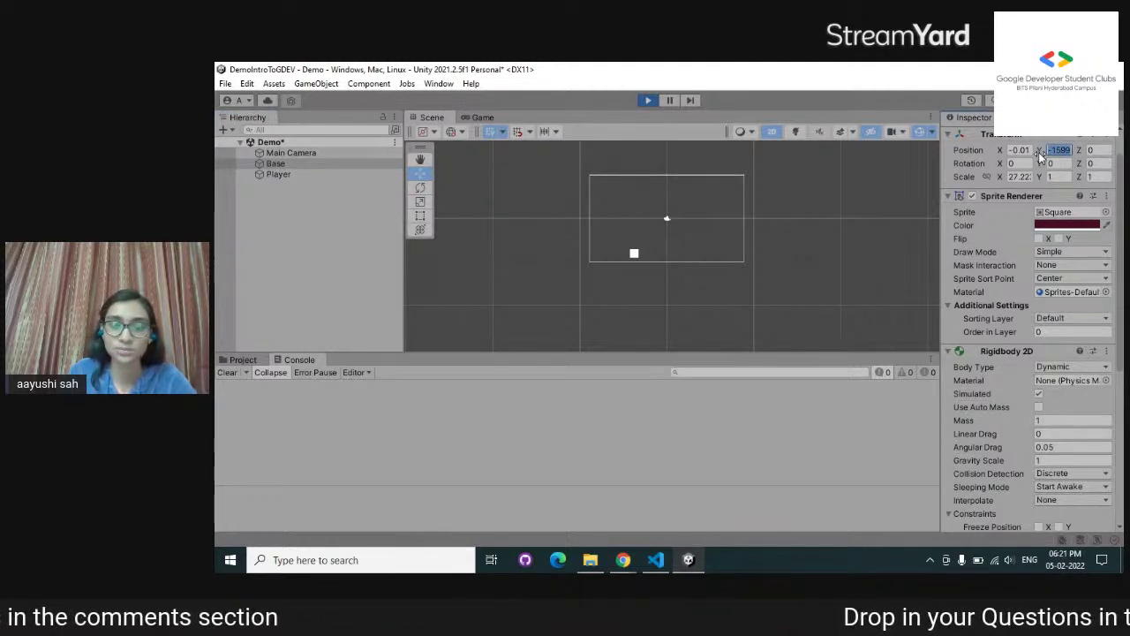
{"action": "type", "text": "0.052"}
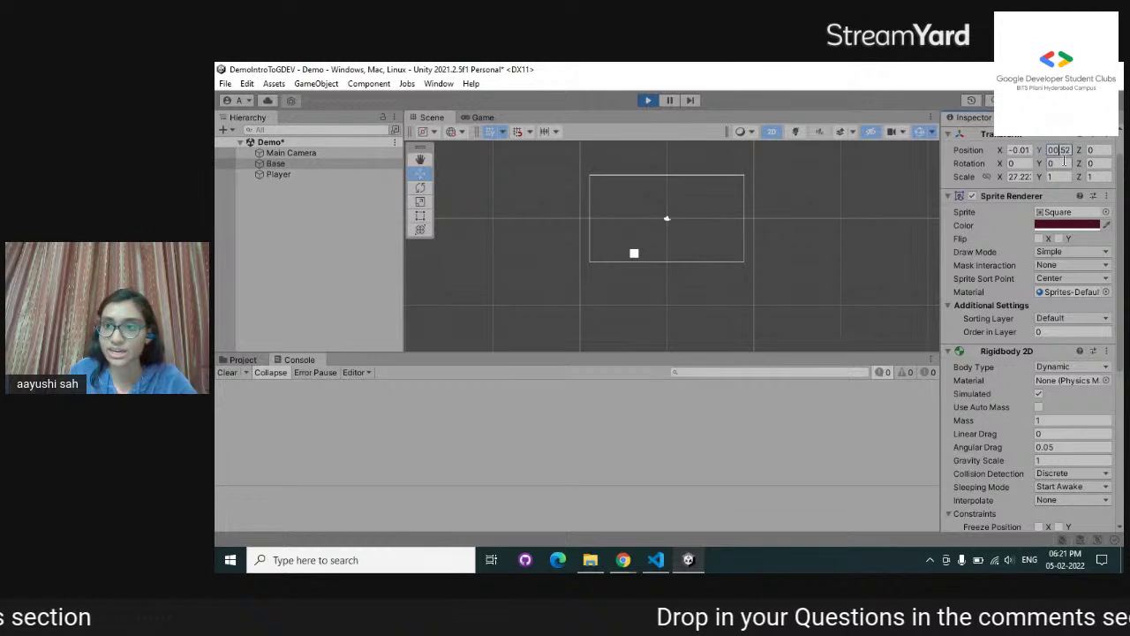
{"action": "type", "text": "1.5"}
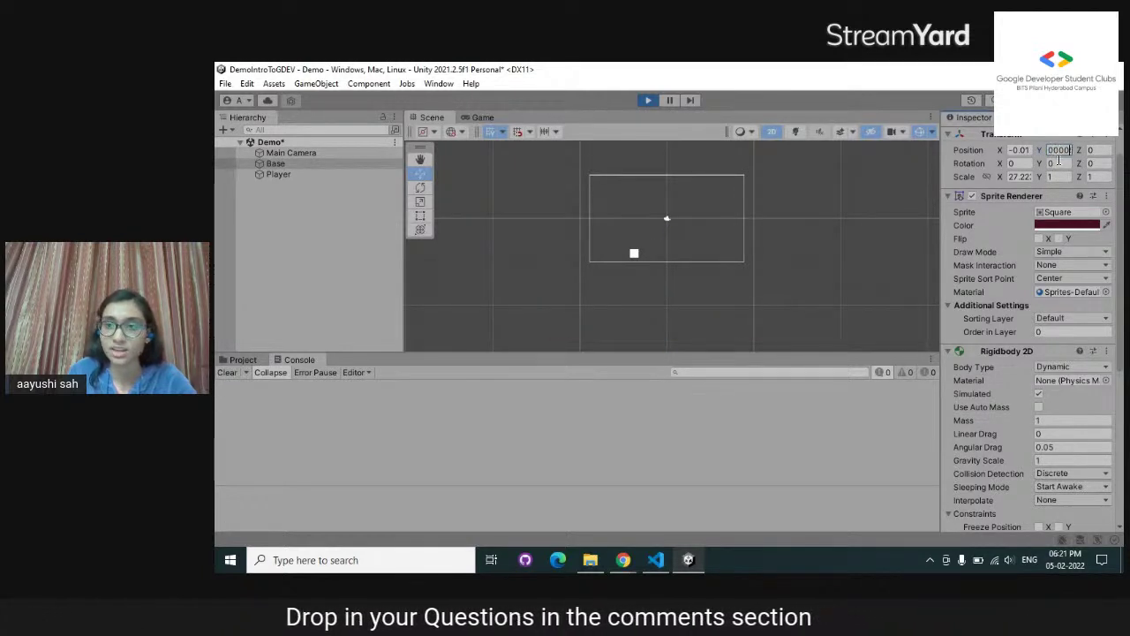
{"action": "left_click", "coordinate": [1069, 226]}
{"action": "left_click", "coordinate": [1019, 268]}
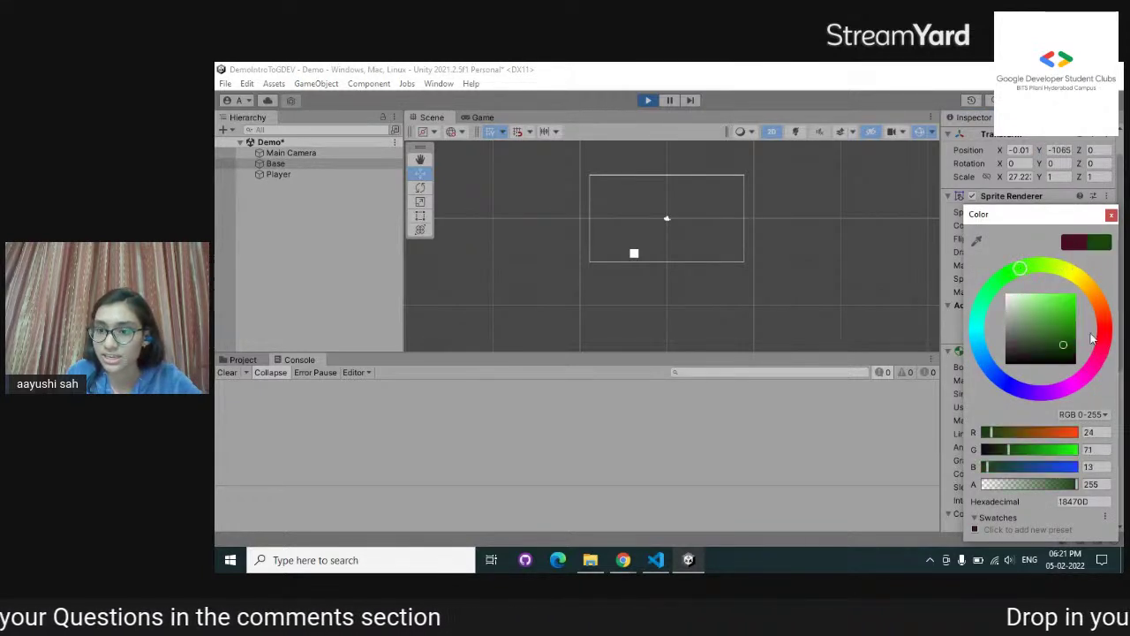
{"action": "left_click", "coordinate": [1111, 215]}
{"action": "scroll", "coordinate": [638, 176], "scroll_direction": "down", "scroll_amount": 2}
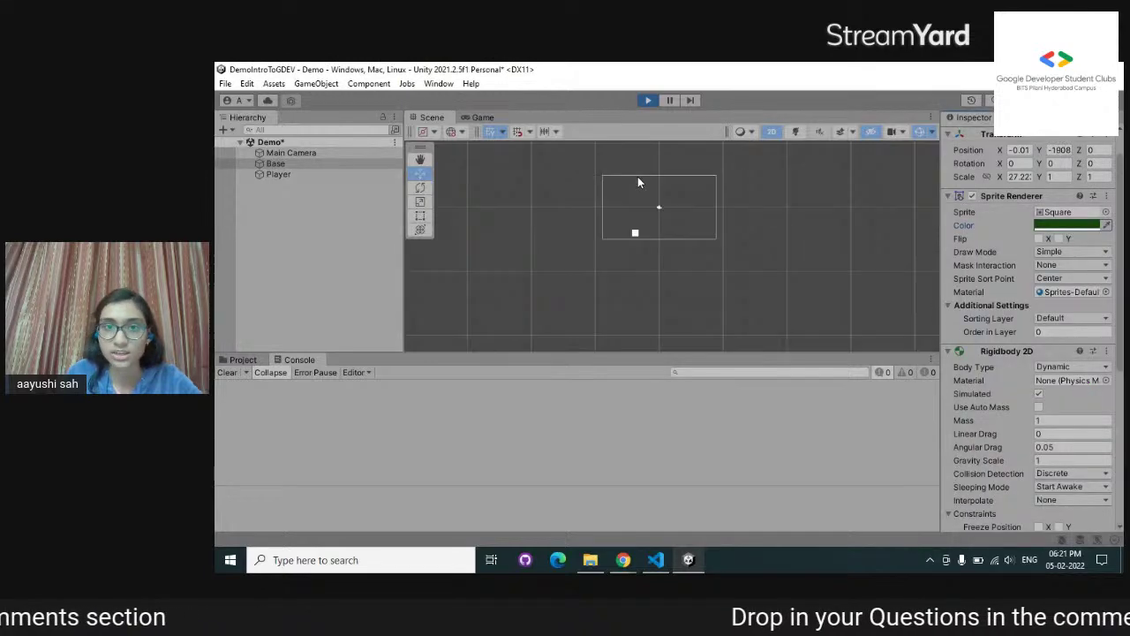
{"action": "left_click", "coordinate": [650, 101]}
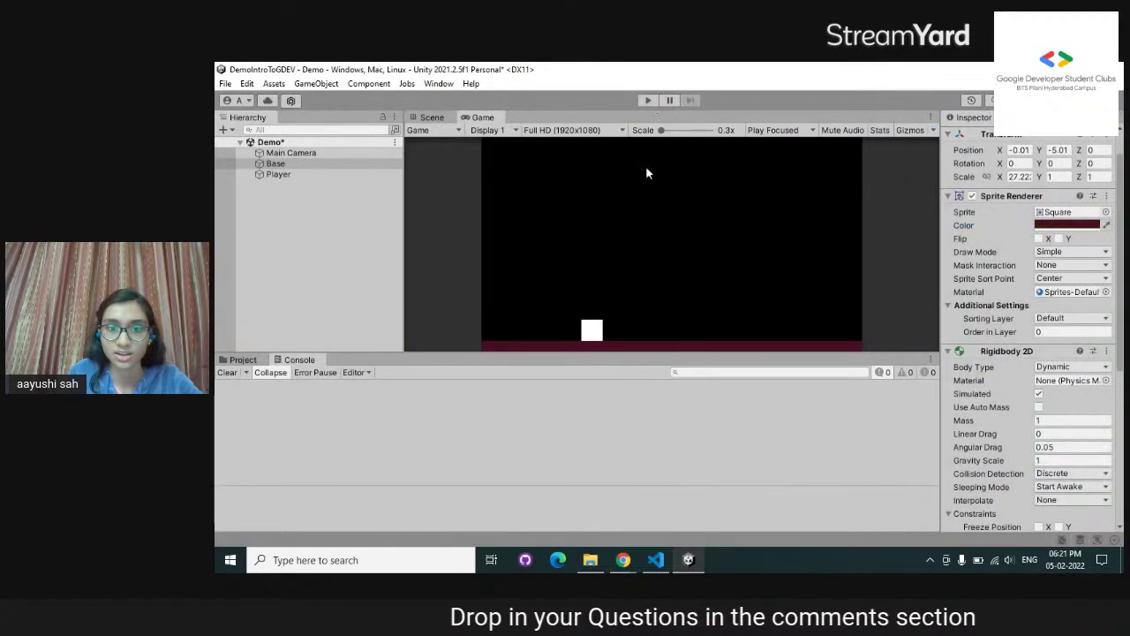
Freeze Base's Rigidbody 2D position on X and Y and rotation on Z
{"action": "left_click", "coordinate": [287, 163]}
{"action": "scroll", "coordinate": [1042, 282], "scroll_direction": "down", "scroll_amount": 5}
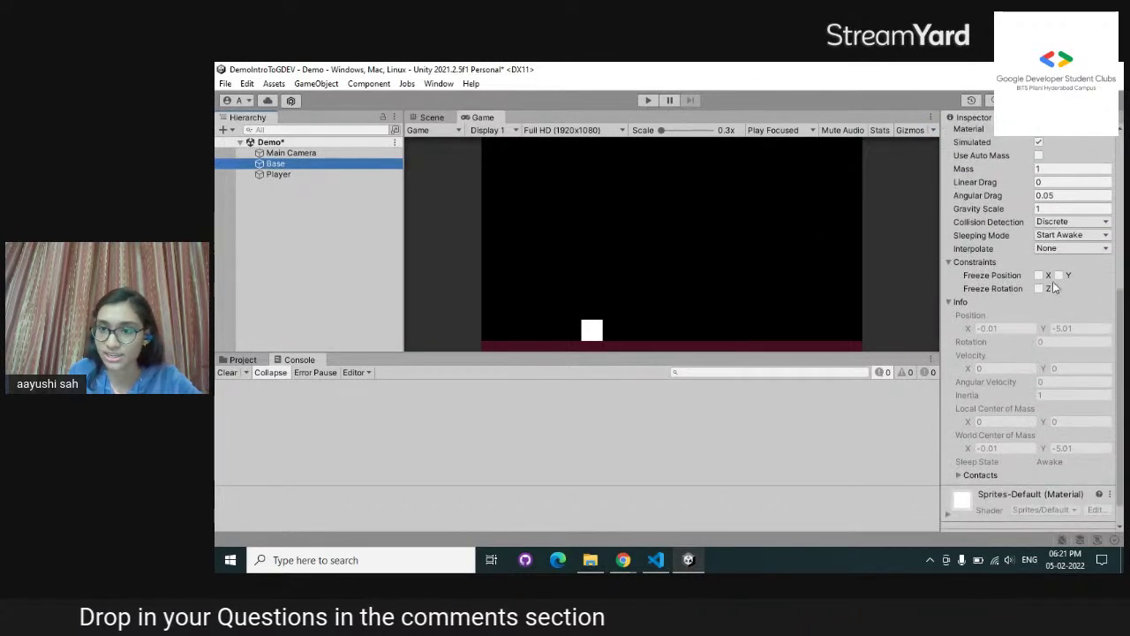
{"action": "left_click", "coordinate": [1039, 276]}
{"action": "left_click", "coordinate": [1039, 289]}
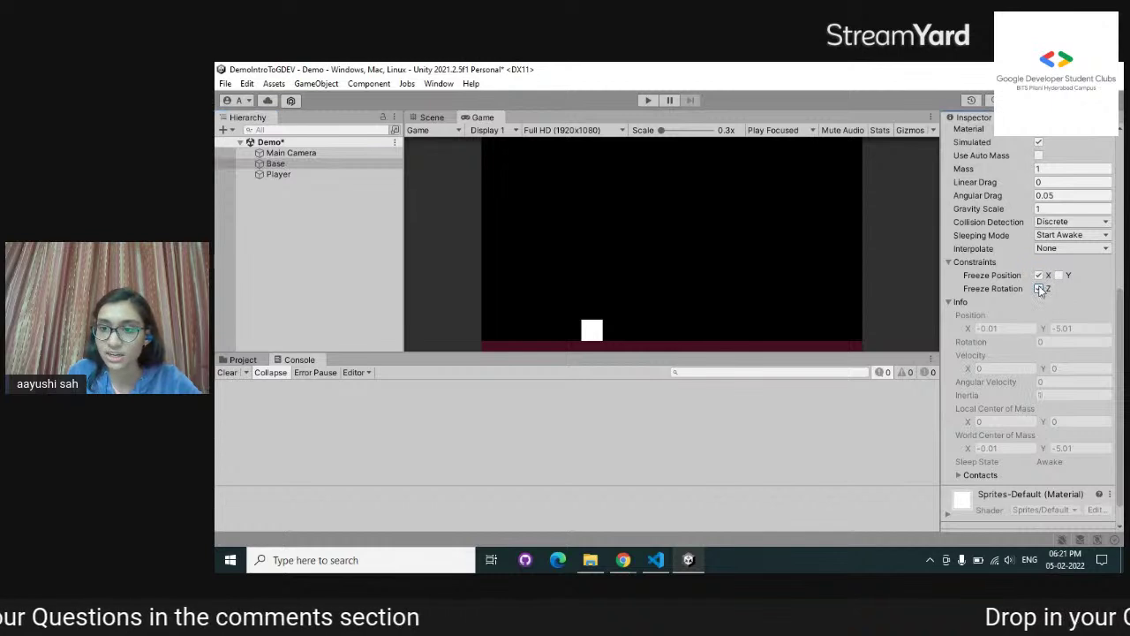
{"action": "left_click", "coordinate": [1059, 275]}
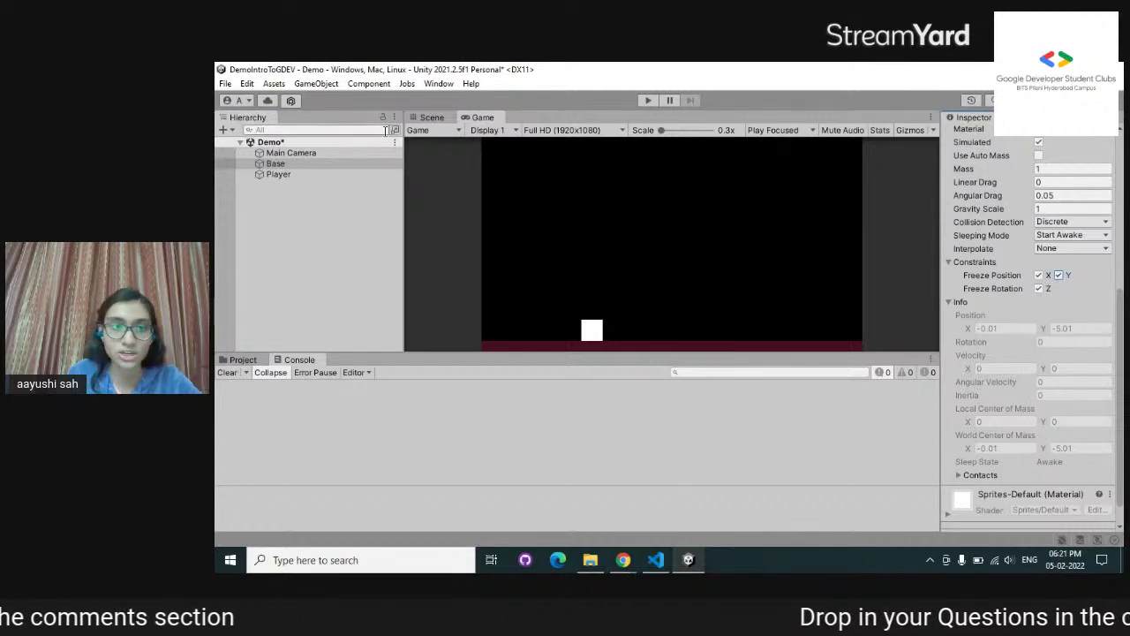
{"action": "left_click", "coordinate": [430, 118]}
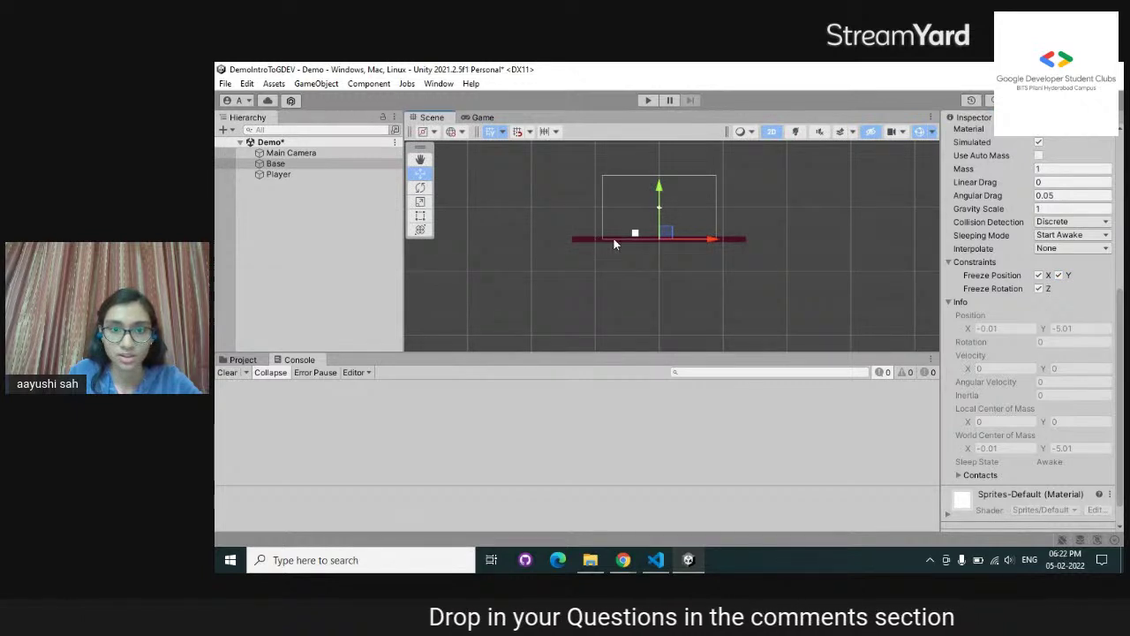
Stretch the Base bar downward with the Rect tool to make it thicker
{"action": "scroll", "coordinate": [508, 209], "scroll_direction": "up", "scroll_amount": 5}
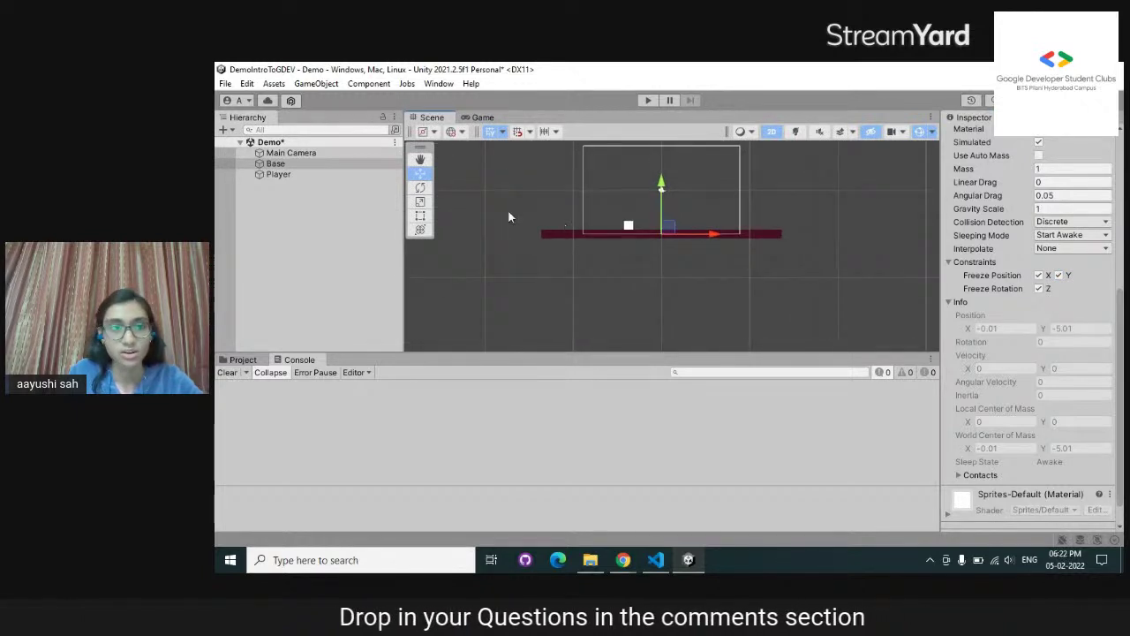
{"action": "left_click", "coordinate": [421, 216]}
{"action": "left_click_drag", "start_coordinate": [740, 248], "coordinate": [743, 308]}
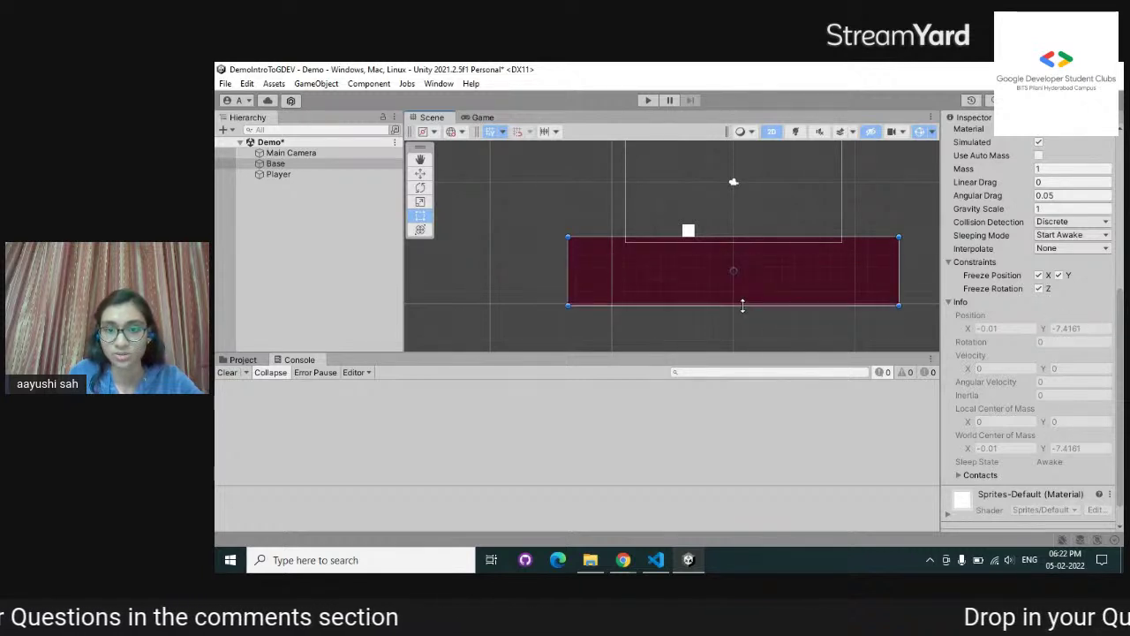
{"action": "left_click", "coordinate": [532, 187]}
{"action": "scroll", "coordinate": [834, 189], "scroll_direction": "down", "scroll_amount": 2}
{"action": "middle_click_drag", "start_coordinate": [835, 188], "coordinate": [753, 233]}
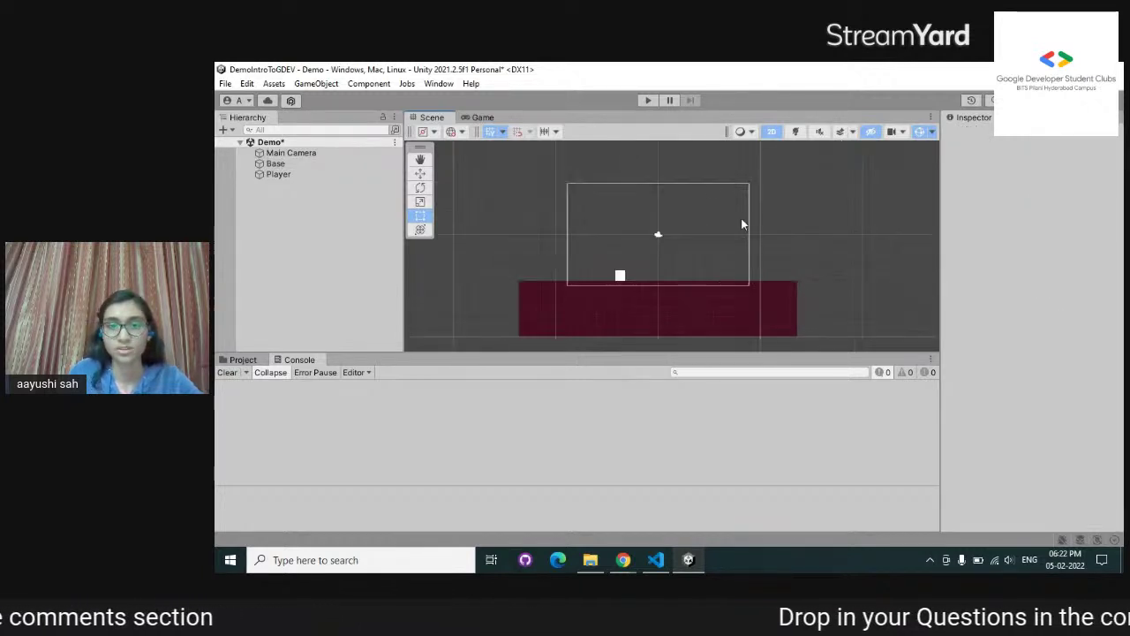
Play the game, check Base's Rigidbody 2D constraints while it runs, then stop it
{"action": "left_click", "coordinate": [482, 119]}
{"action": "left_click", "coordinate": [647, 100]}
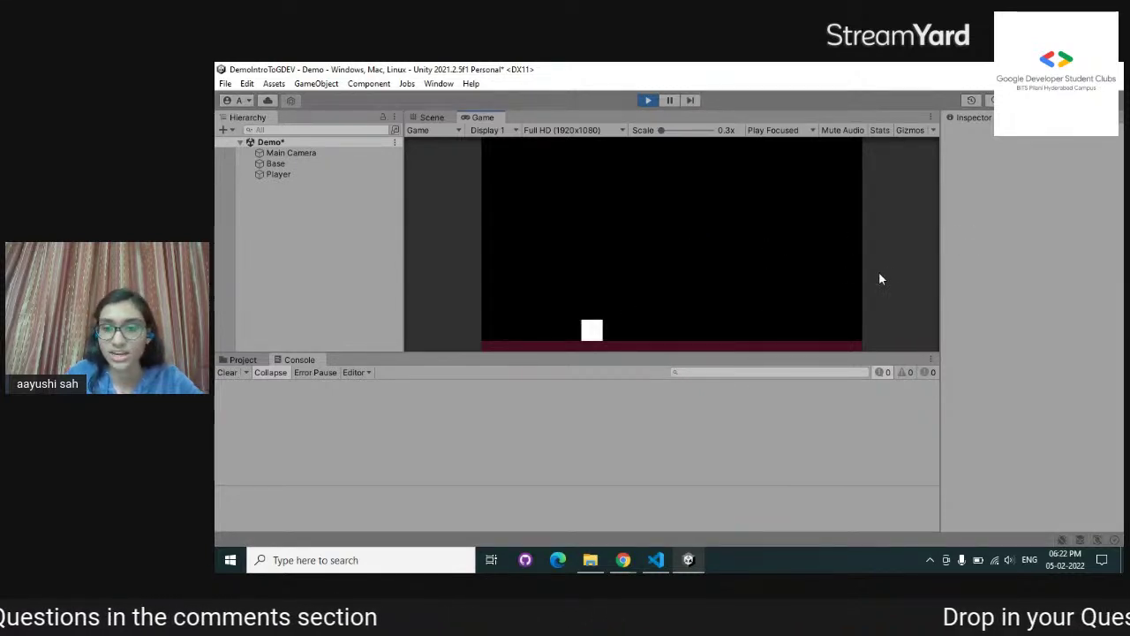
{"action": "left_click", "coordinate": [261, 163]}
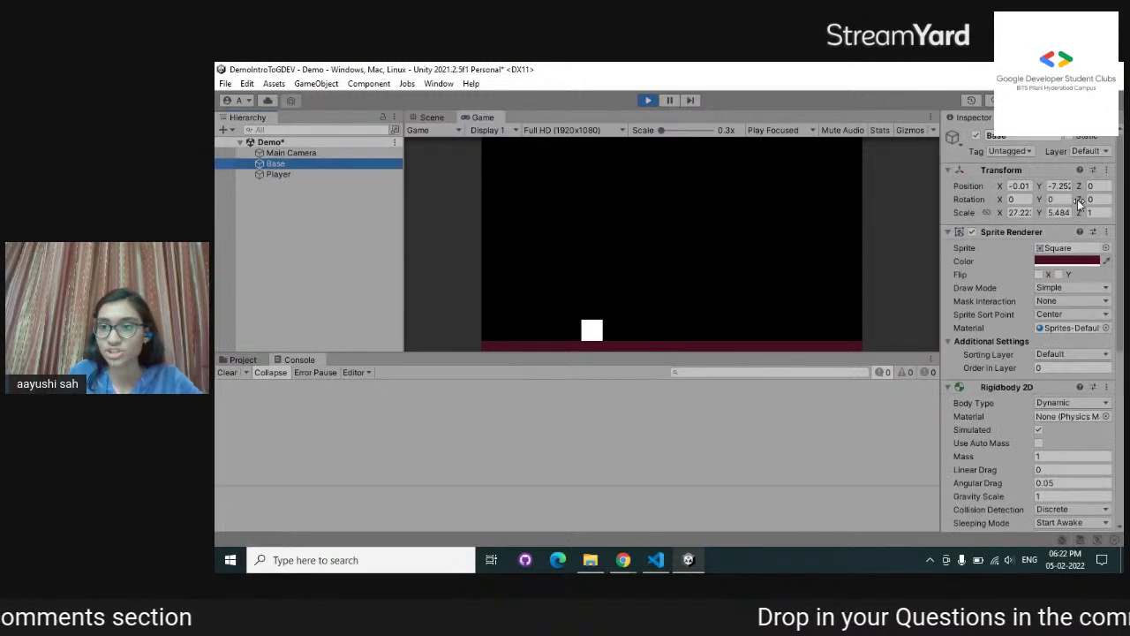
{"action": "scroll", "coordinate": [1024, 386], "scroll_direction": "down", "scroll_amount": 8}
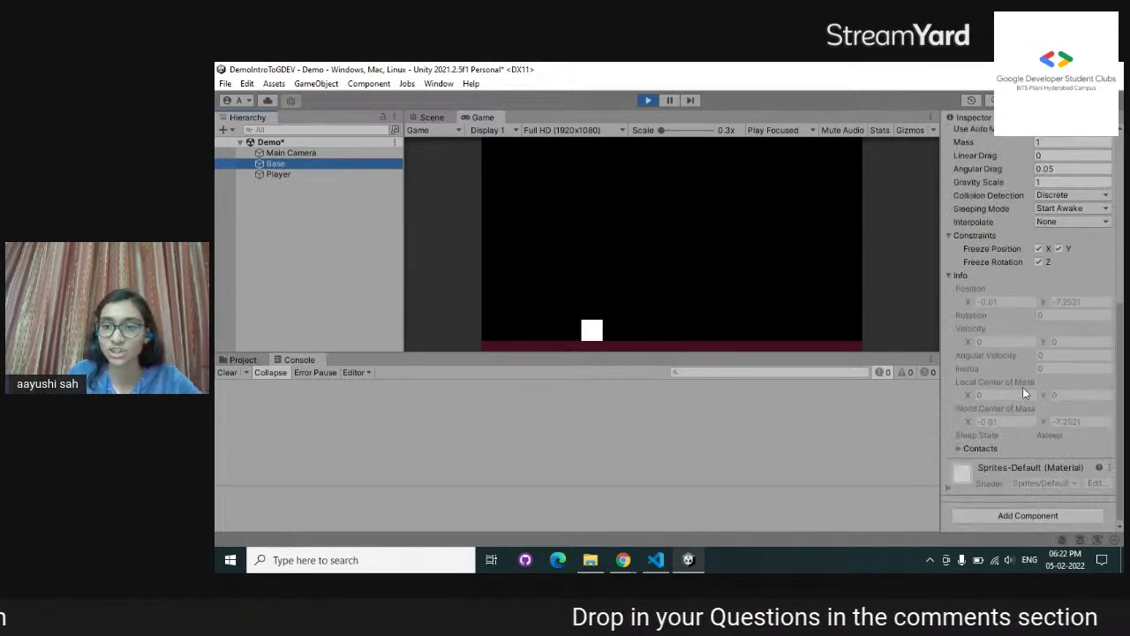
{"action": "left_click", "coordinate": [646, 99]}
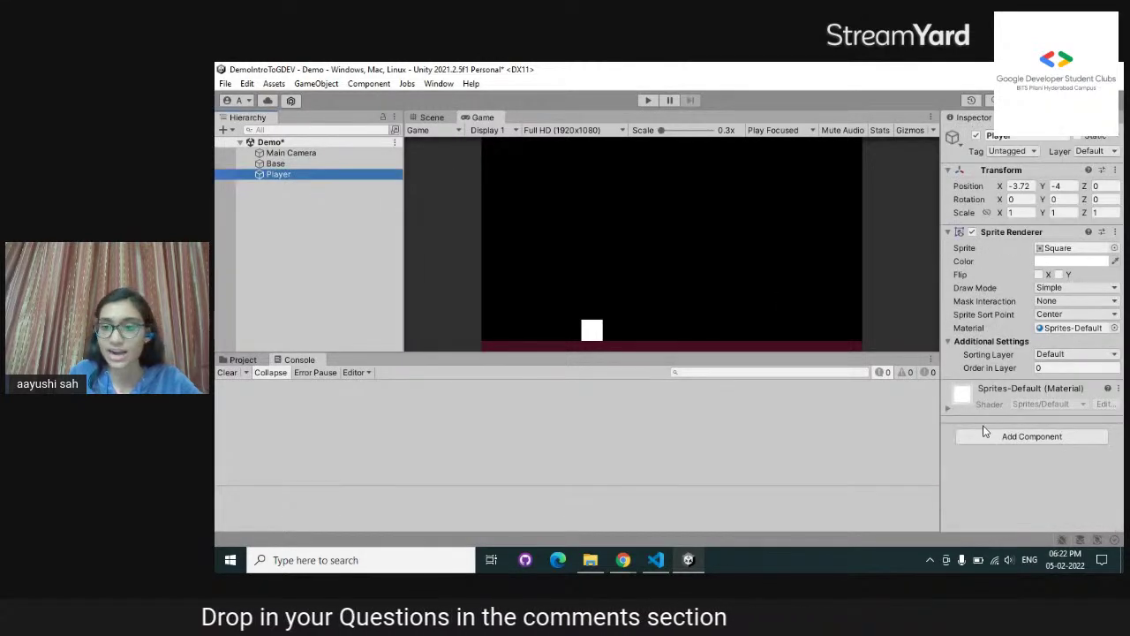
Add a Dynamic Rigidbody 2D with mass 1 to Player, then return to the Scene view
{"action": "left_click", "coordinate": [1031, 436]}
{"action": "left_click", "coordinate": [994, 389]}
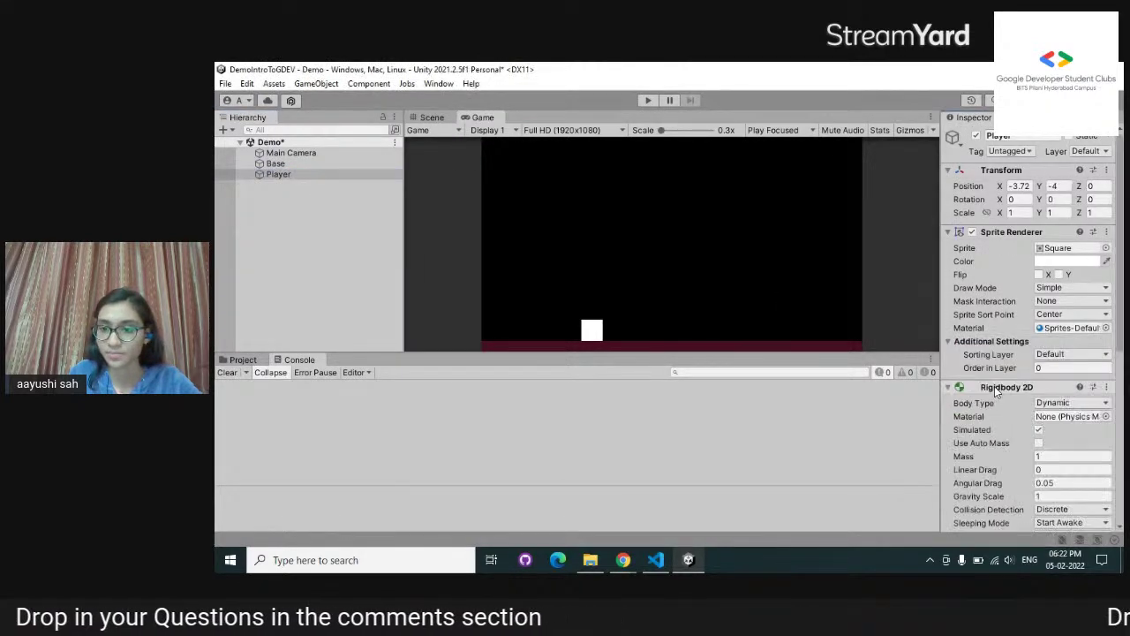
{"action": "scroll", "coordinate": [1035, 398], "scroll_direction": "down", "scroll_amount": 5}
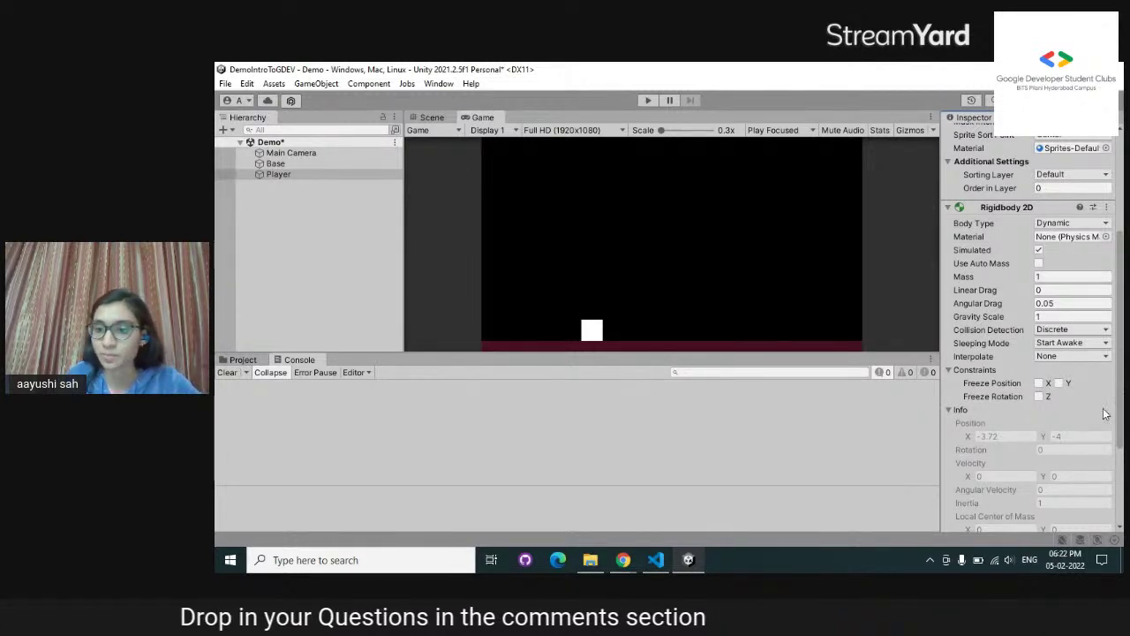
{"action": "scroll", "coordinate": [1053, 394], "scroll_direction": "up", "scroll_amount": 2}
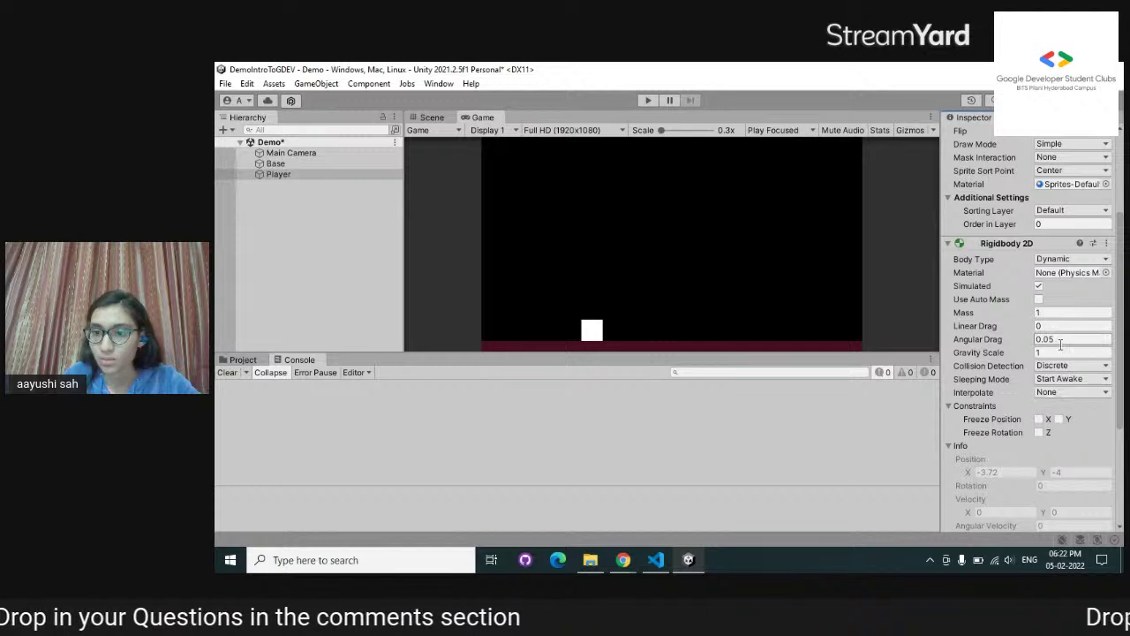
{"action": "scroll", "coordinate": [1070, 394], "scroll_direction": "down", "scroll_amount": 5}
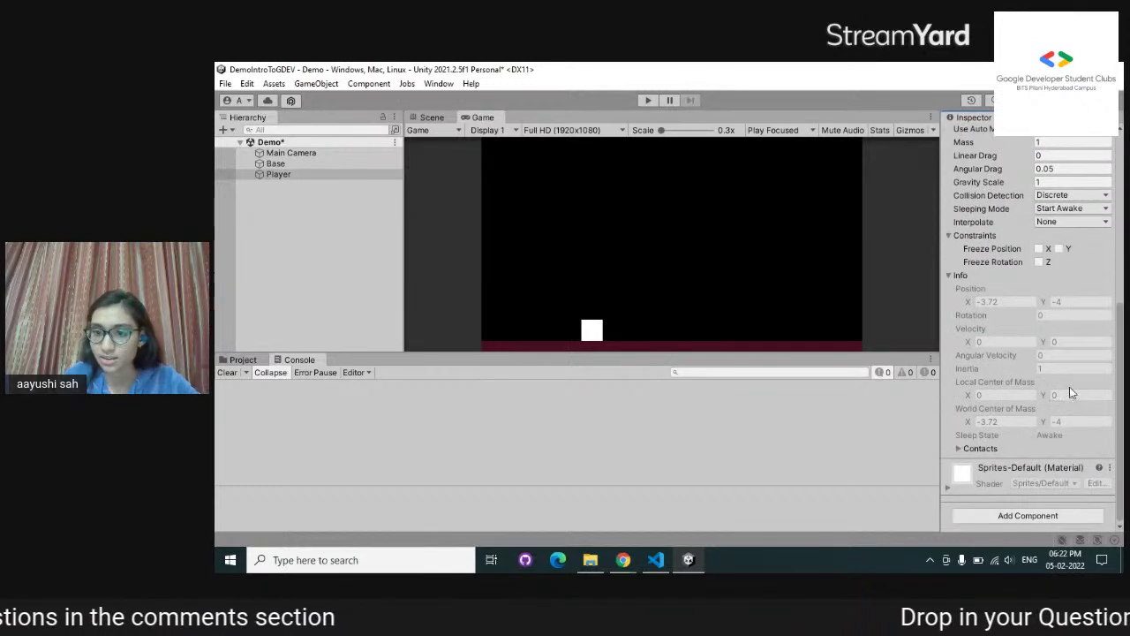
{"action": "scroll", "coordinate": [1070, 387], "scroll_direction": "up", "scroll_amount": 9}
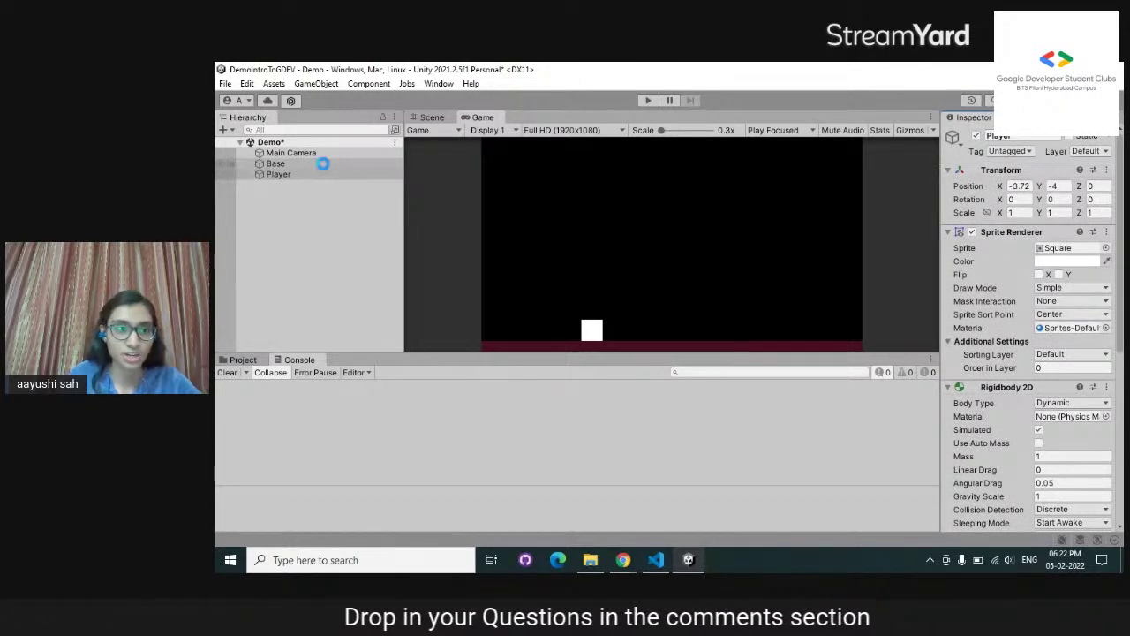
{"action": "left_click", "coordinate": [433, 118]}
{"action": "scroll", "coordinate": [714, 309], "scroll_direction": "down", "scroll_amount": 2}
{"action": "scroll", "coordinate": [682, 304], "scroll_direction": "up", "scroll_amount": 3}
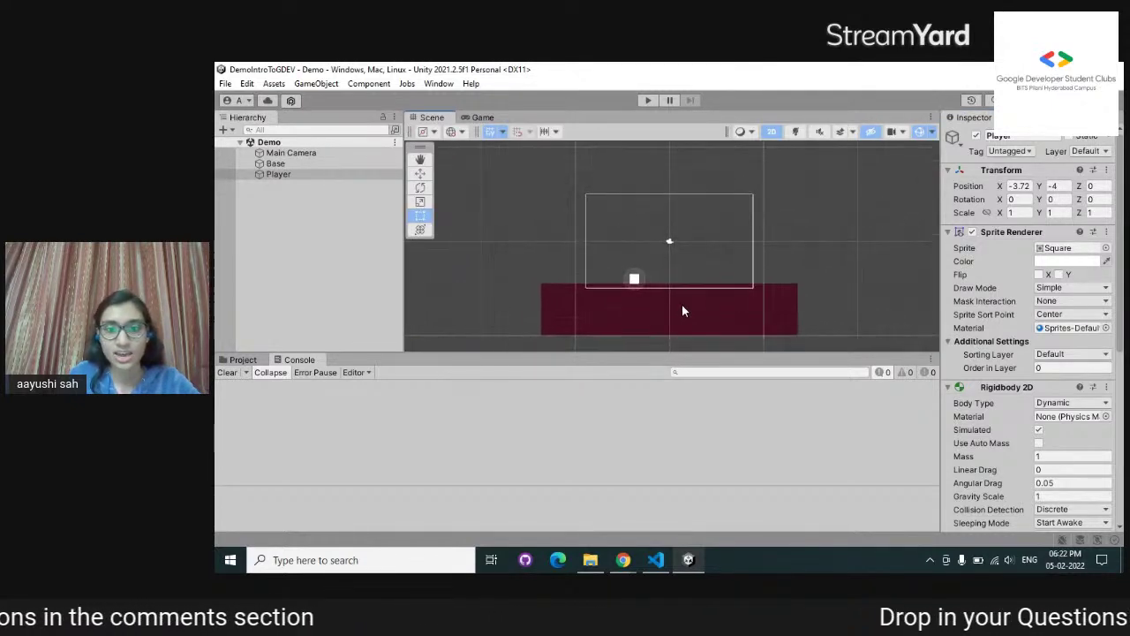
{"action": "scroll", "coordinate": [663, 303], "scroll_direction": "up", "scroll_amount": 3}
{"action": "scroll", "coordinate": [1043, 494], "scroll_direction": "down", "scroll_amount": 10}
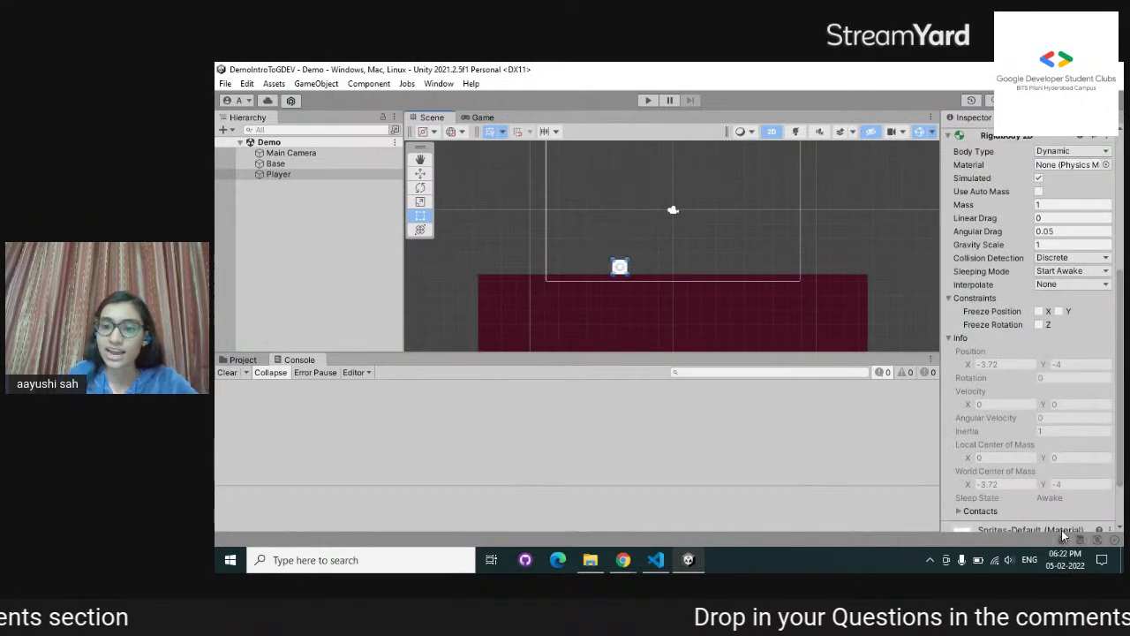
Add a 1×1 Box Collider 2D to Player and enter Edit Collider mode
{"action": "left_click", "coordinate": [1044, 515]}
{"action": "type", "text": "rigi"}
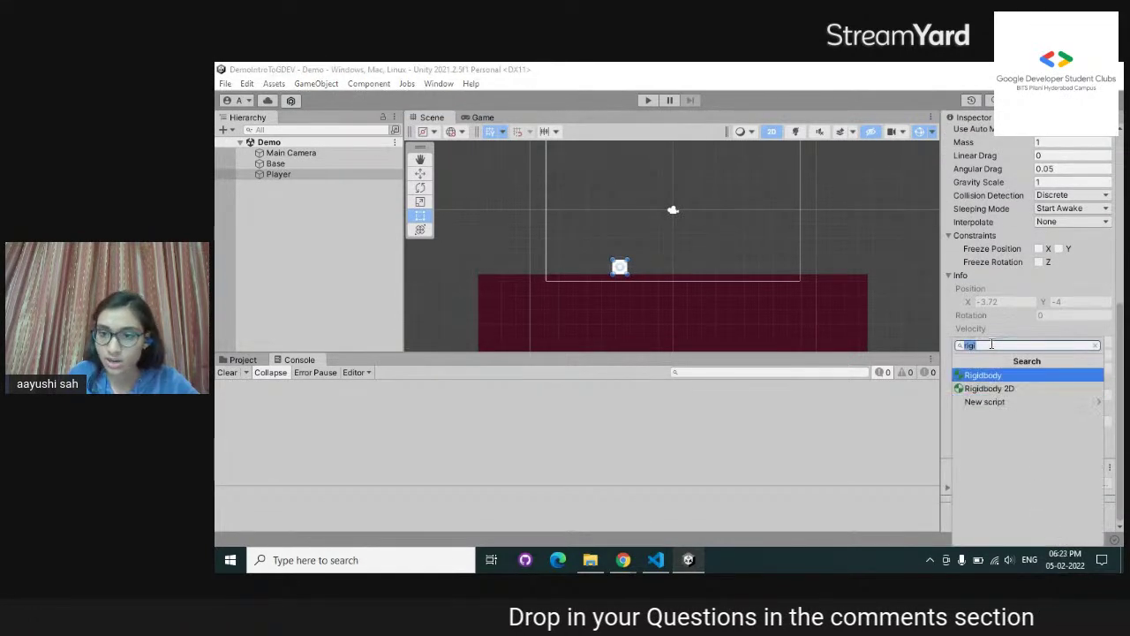
{"action": "type", "text": "boxc"}
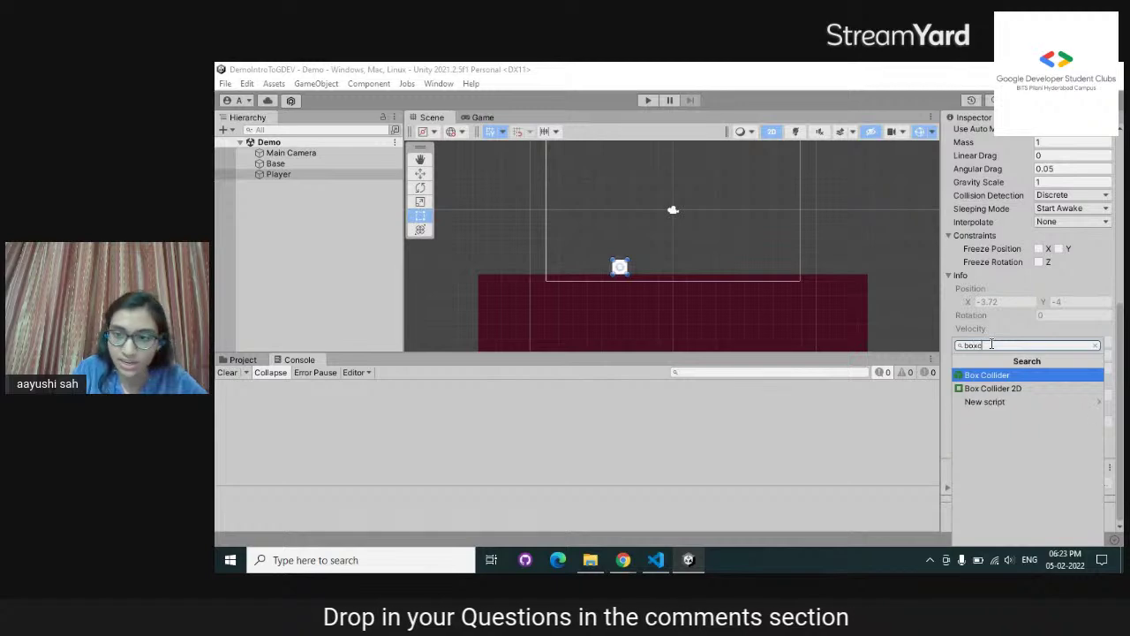
{"action": "key", "text": "Down"}
{"action": "key", "text": "Return"}
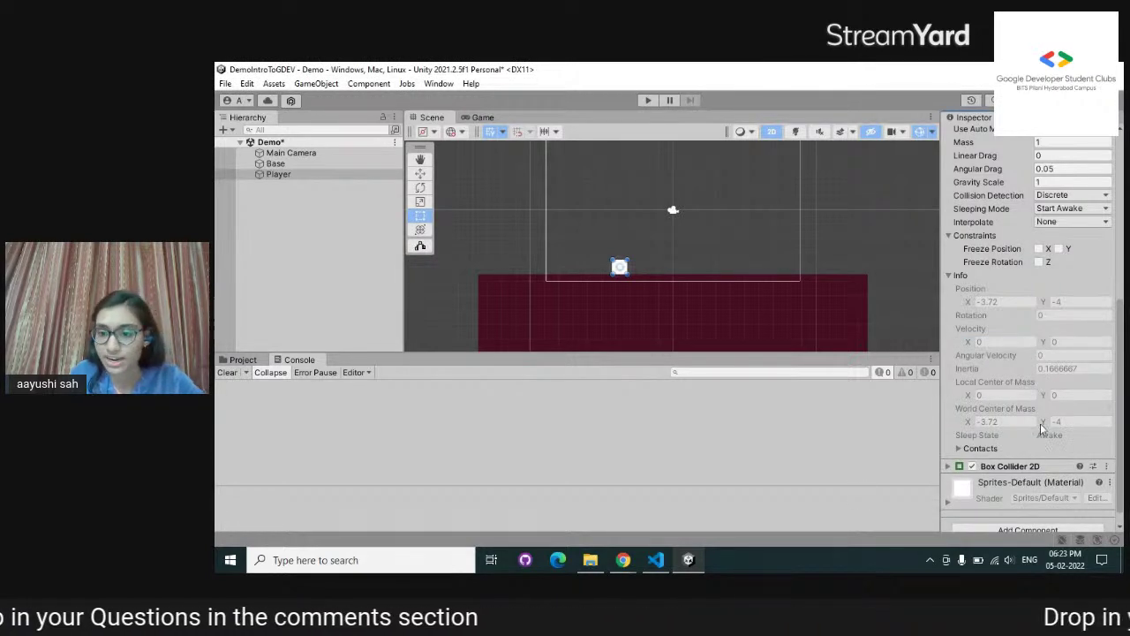
{"action": "left_click", "coordinate": [951, 468]}
{"action": "scroll", "coordinate": [1047, 371], "scroll_direction": "down", "scroll_amount": 4}
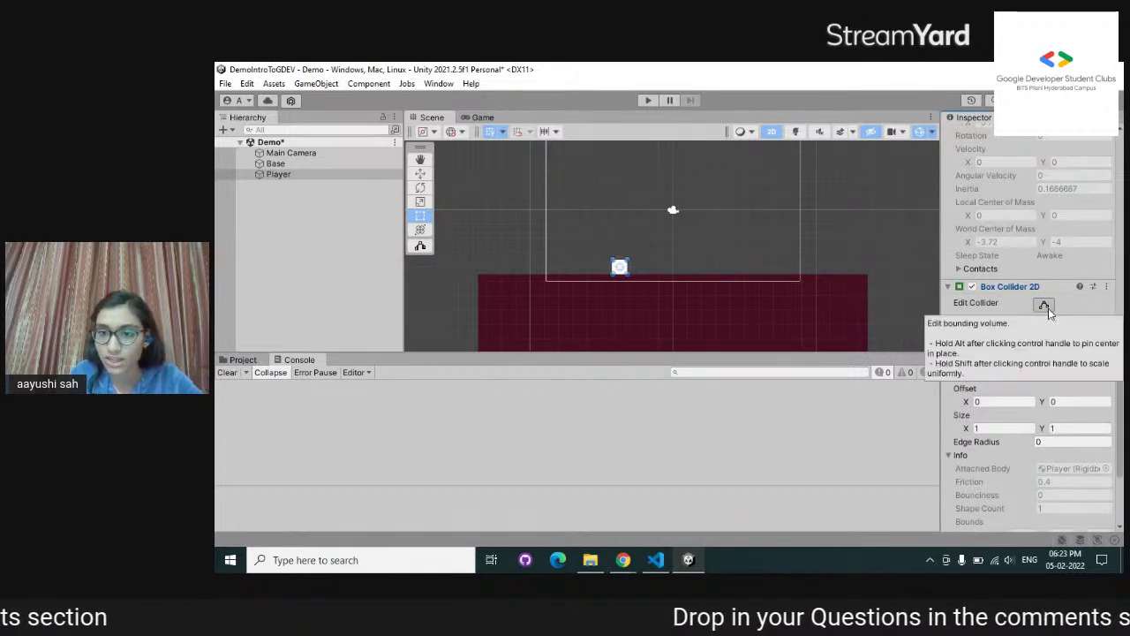
{"action": "left_click", "coordinate": [1045, 306]}
{"action": "scroll", "coordinate": [628, 272], "scroll_direction": "up", "scroll_amount": 6}
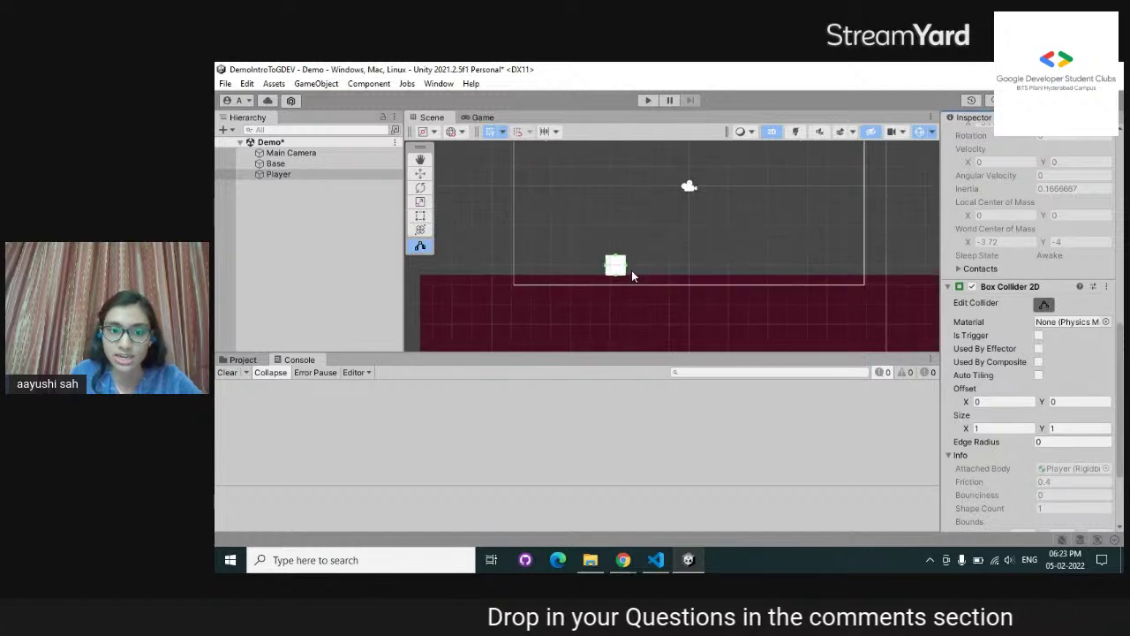
{"action": "scroll", "coordinate": [616, 279], "scroll_direction": "up", "scroll_amount": 3}
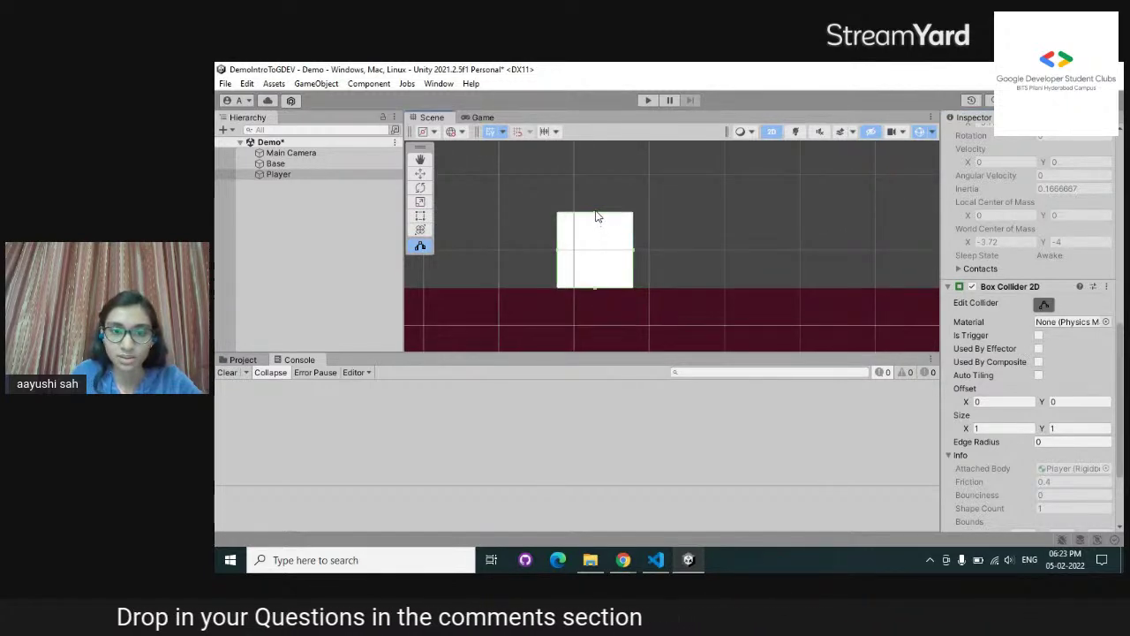
Extend the Player collider's bottom edge into the Base, save the scene, and run the game
{"action": "left_click_drag", "start_coordinate": [598, 214], "coordinate": [596, 200]}
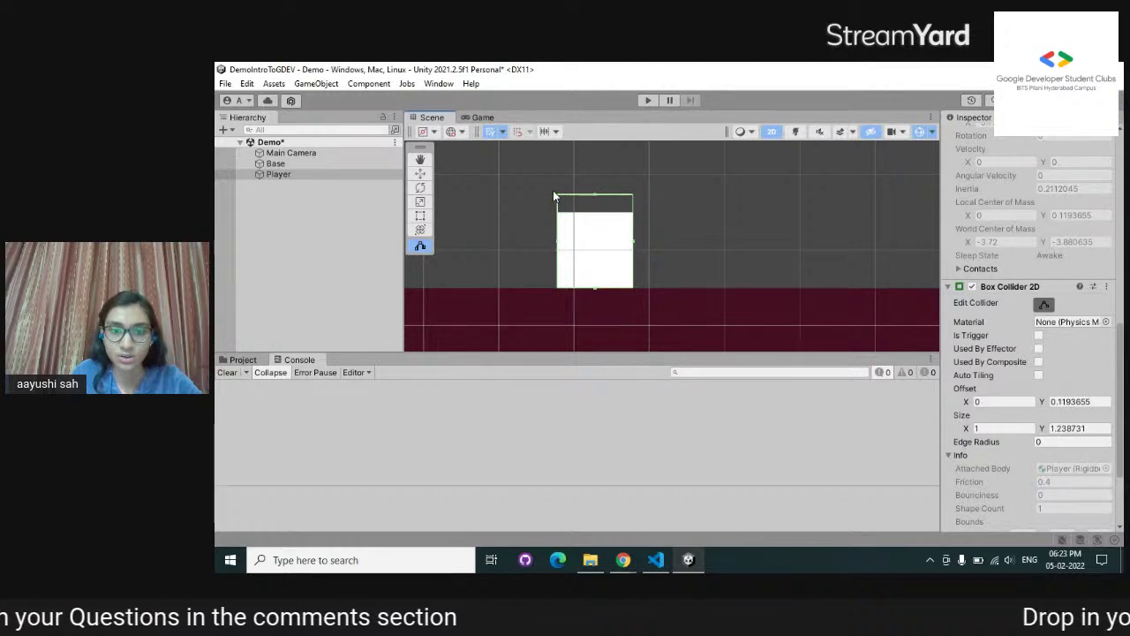
{"action": "left_click_drag", "start_coordinate": [598, 195], "coordinate": [593, 219]}
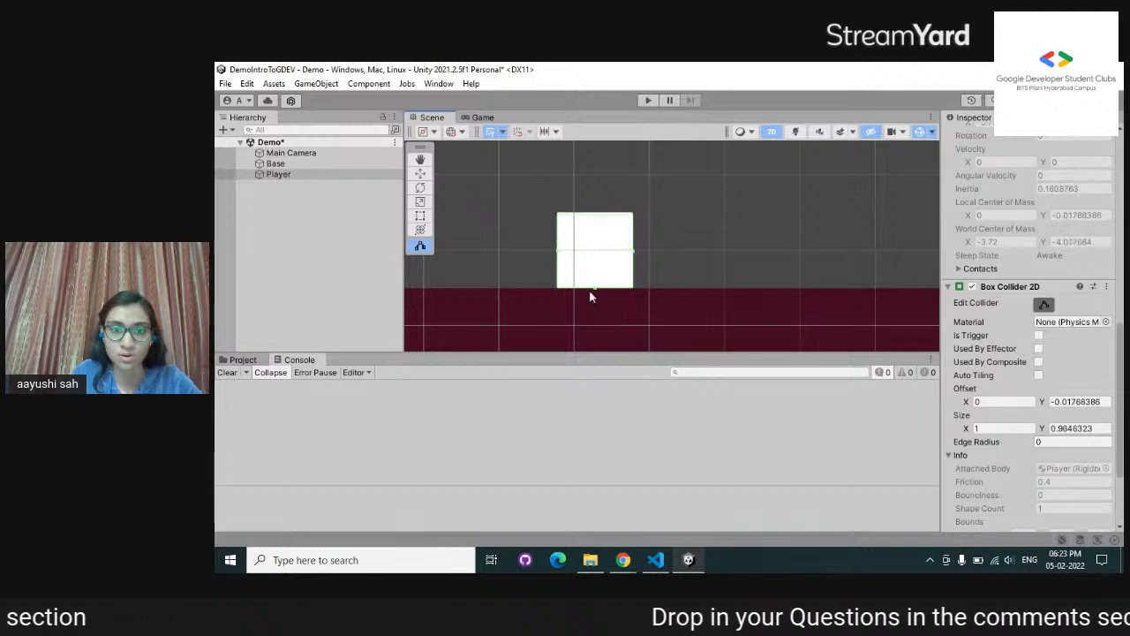
{"action": "left_click_drag", "start_coordinate": [595, 289], "coordinate": [595, 308]}
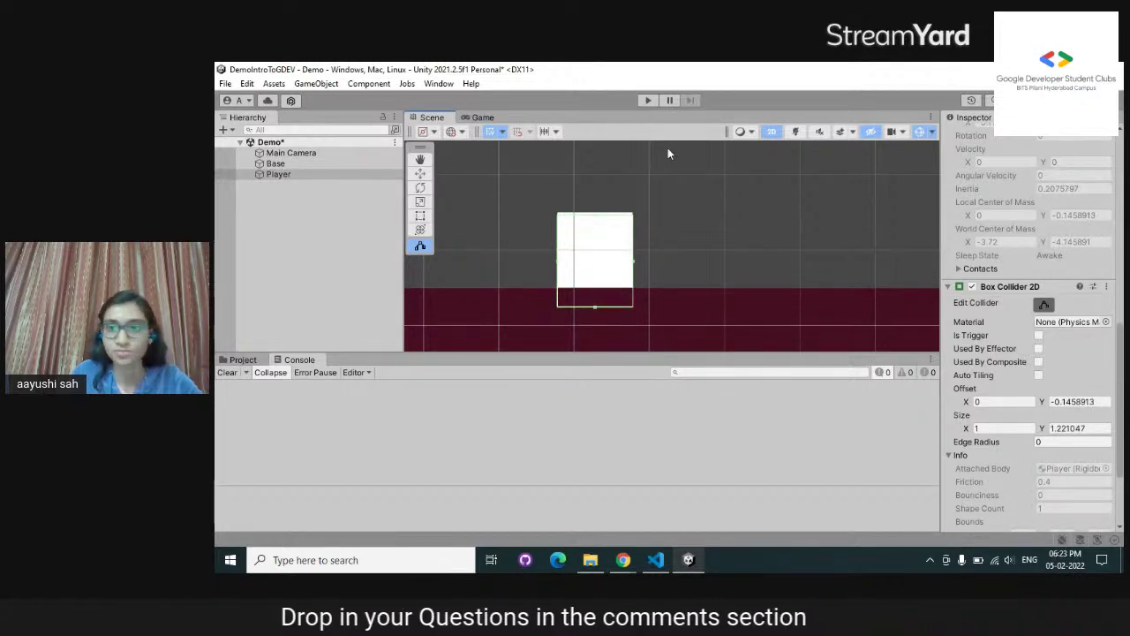
{"action": "key", "text": "ctrl+s"}
{"action": "left_click", "coordinate": [648, 100]}
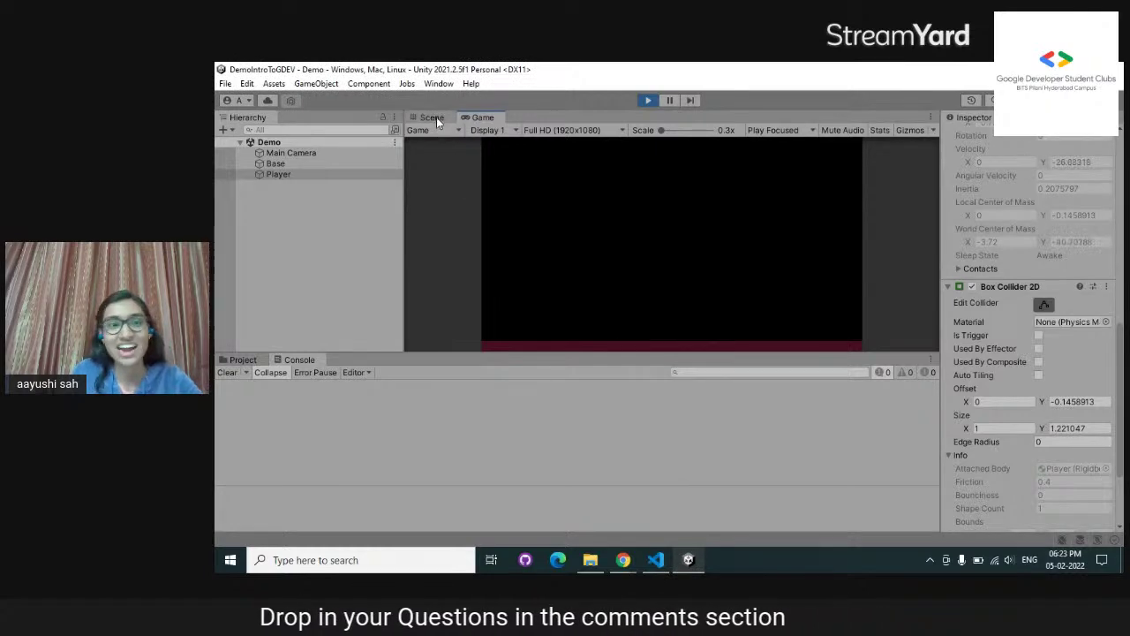
Stop the game and enable Freeze Rotation Z on the Player's Rigidbody 2D
{"action": "scroll", "coordinate": [1000, 353], "scroll_direction": "down", "scroll_amount": 3}
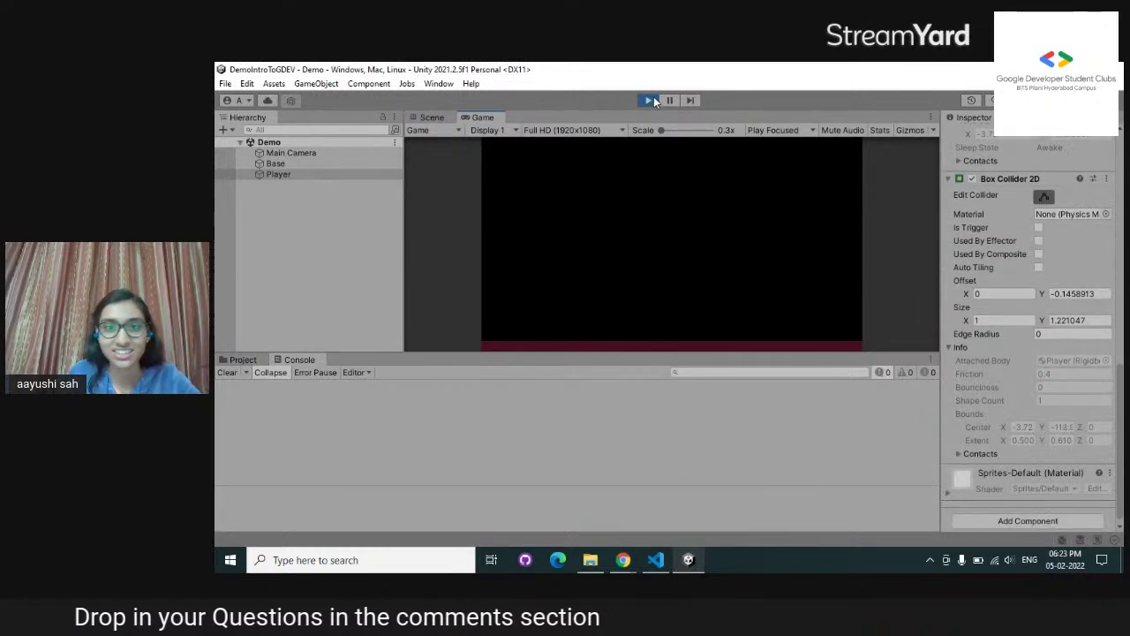
{"action": "left_click", "coordinate": [651, 100]}
{"action": "left_click", "coordinate": [431, 117]}
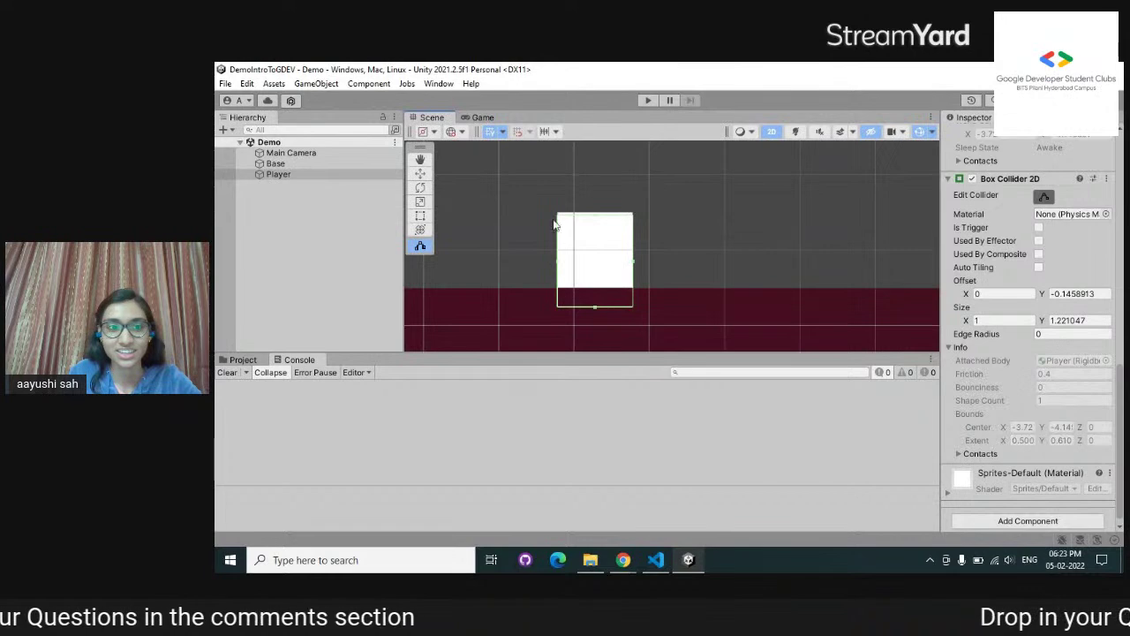
{"action": "scroll", "coordinate": [1076, 358], "scroll_direction": "up", "scroll_amount": 5}
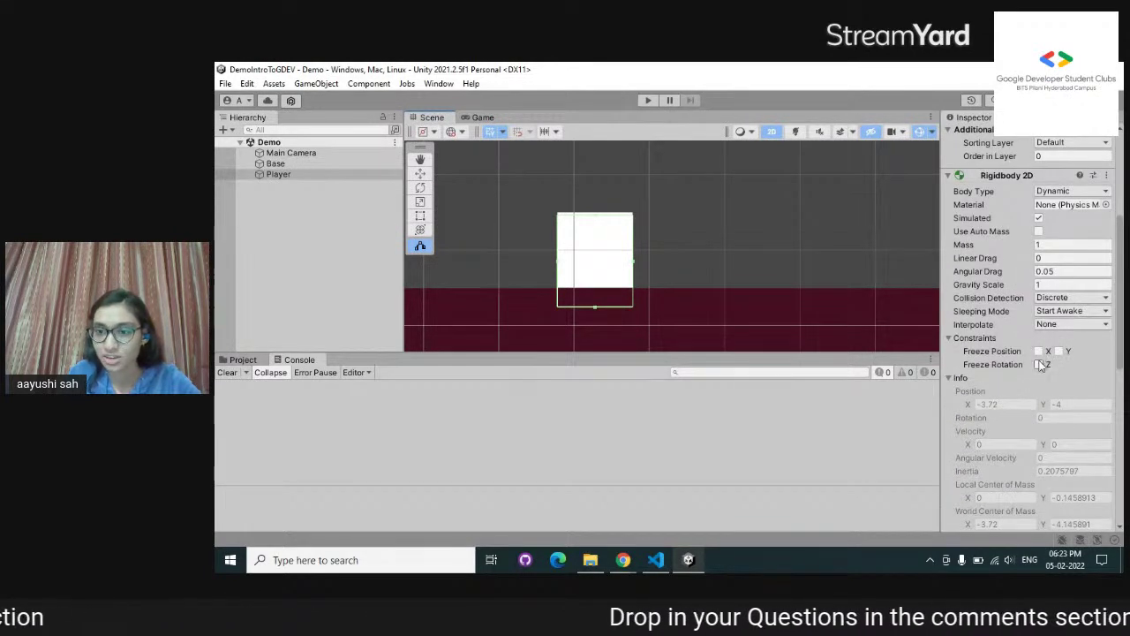
{"action": "left_click", "coordinate": [1040, 364]}
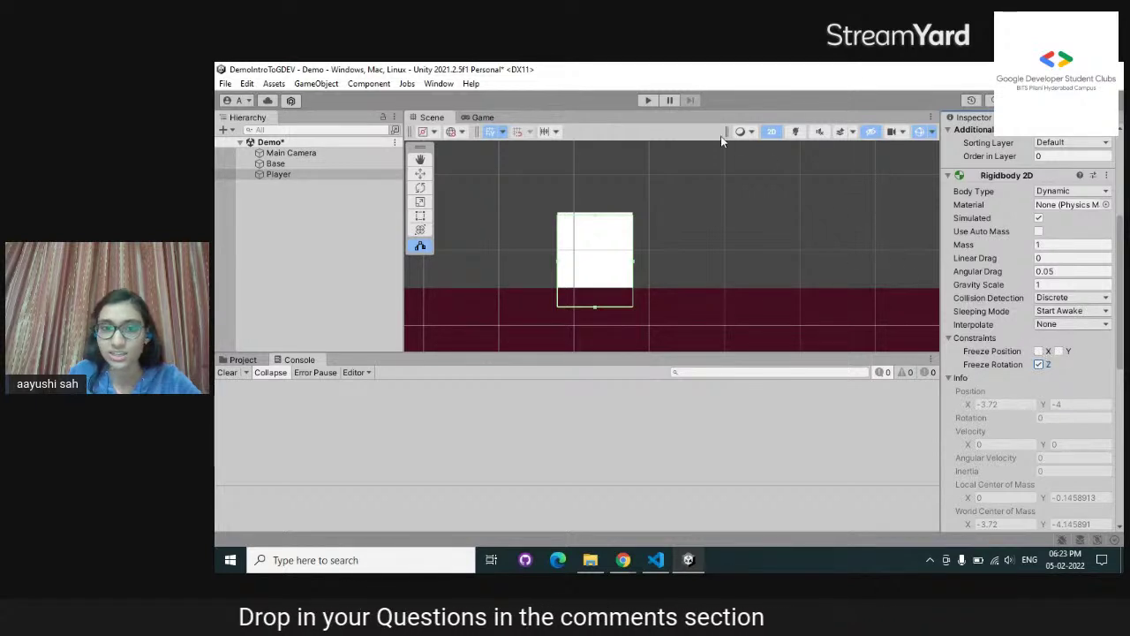
Reselect Player, switch to the Rect tool, and select Base
{"action": "left_click", "coordinate": [723, 287]}
{"action": "left_click", "coordinate": [304, 174]}
{"action": "left_click", "coordinate": [421, 216]}
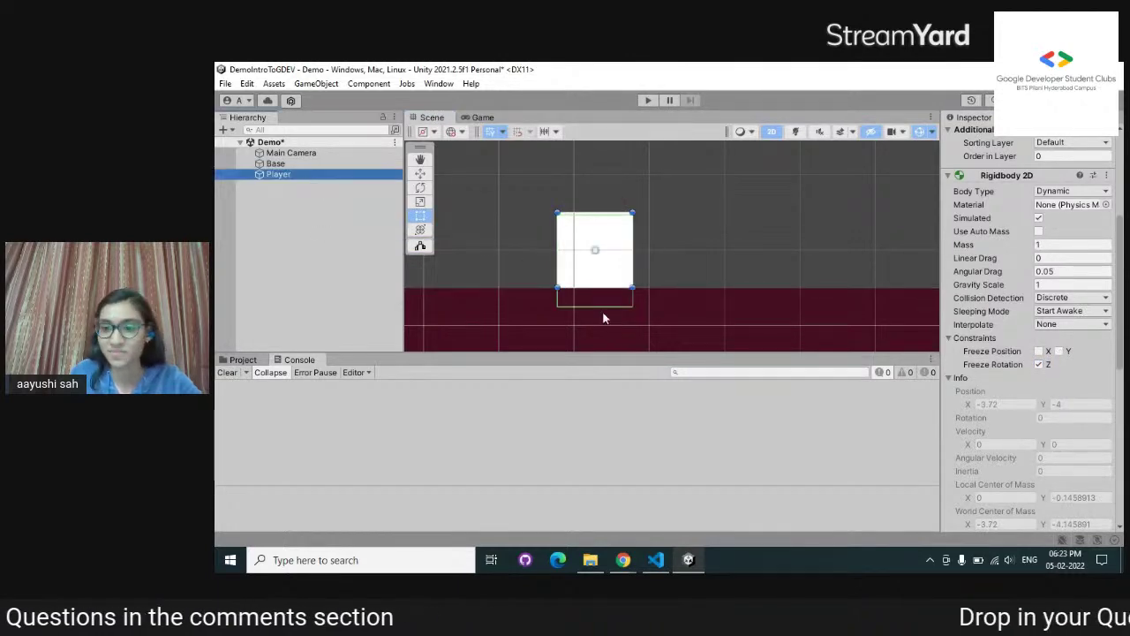
{"action": "left_click", "coordinate": [342, 164]}
{"action": "scroll", "coordinate": [1055, 466], "scroll_direction": "down", "scroll_amount": 3}
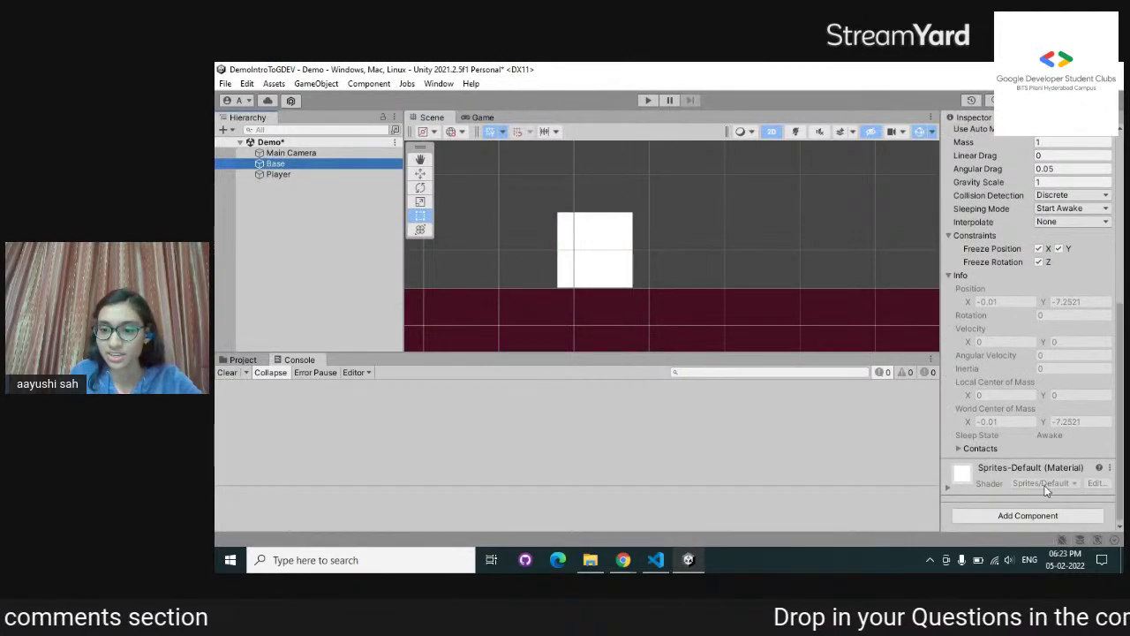
{"action": "left_click", "coordinate": [1042, 518]}
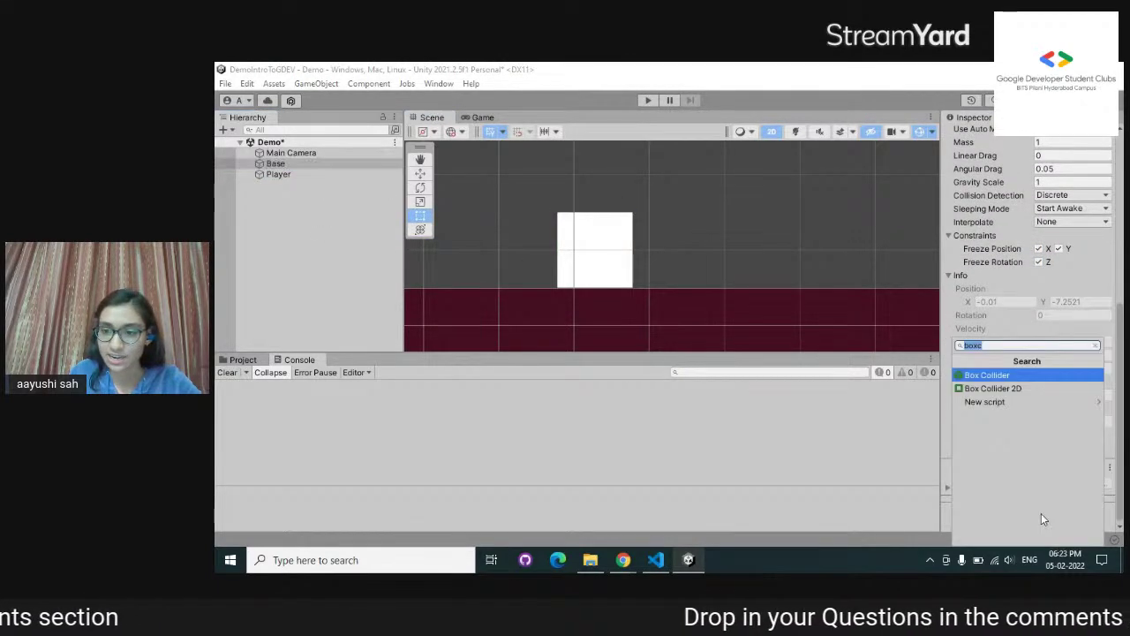
{"action": "left_click", "coordinate": [993, 388]}
{"action": "scroll", "coordinate": [991, 375], "scroll_direction": "down", "scroll_amount": 5}
{"action": "scroll", "coordinate": [989, 371], "scroll_direction": "down", "scroll_amount": 1}
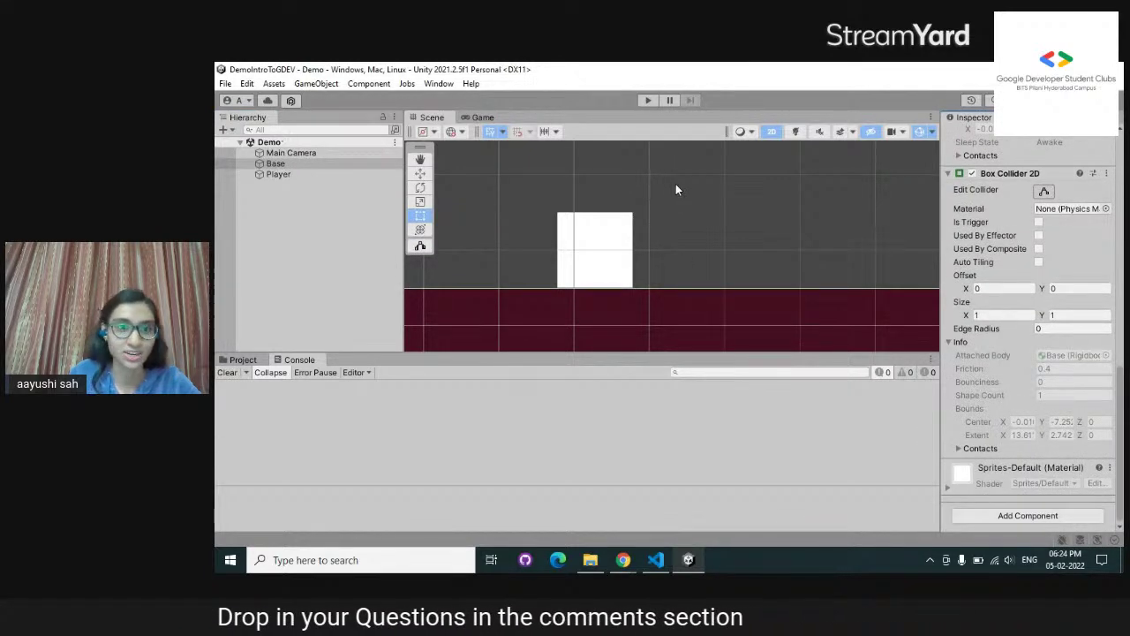
{"action": "left_click", "coordinate": [648, 99]}
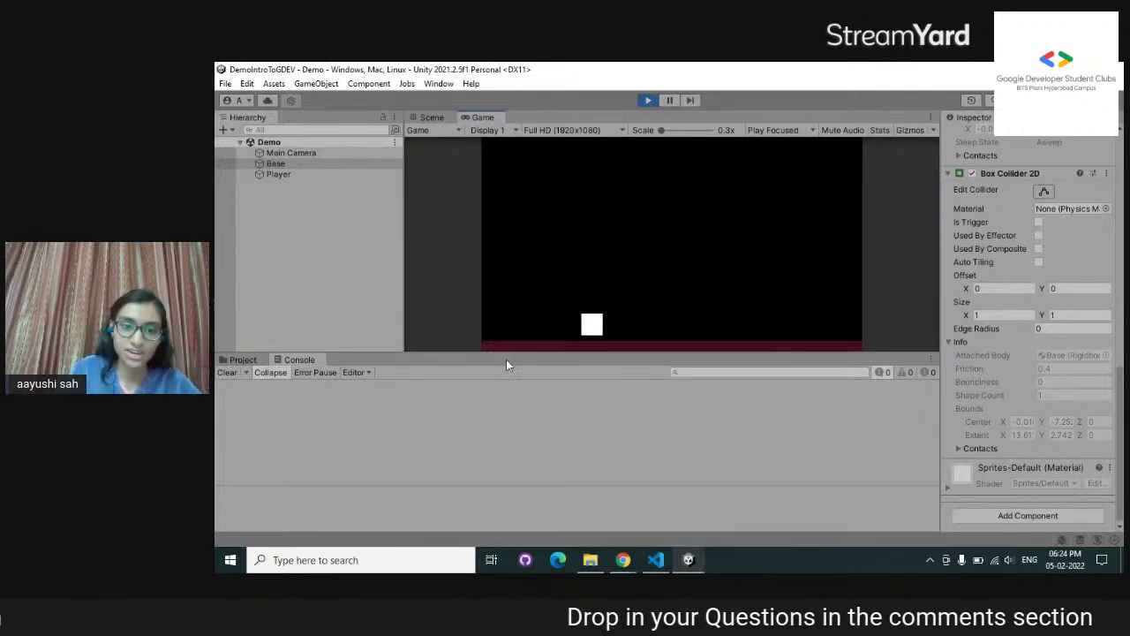
{"action": "double_click", "coordinate": [484, 118]}
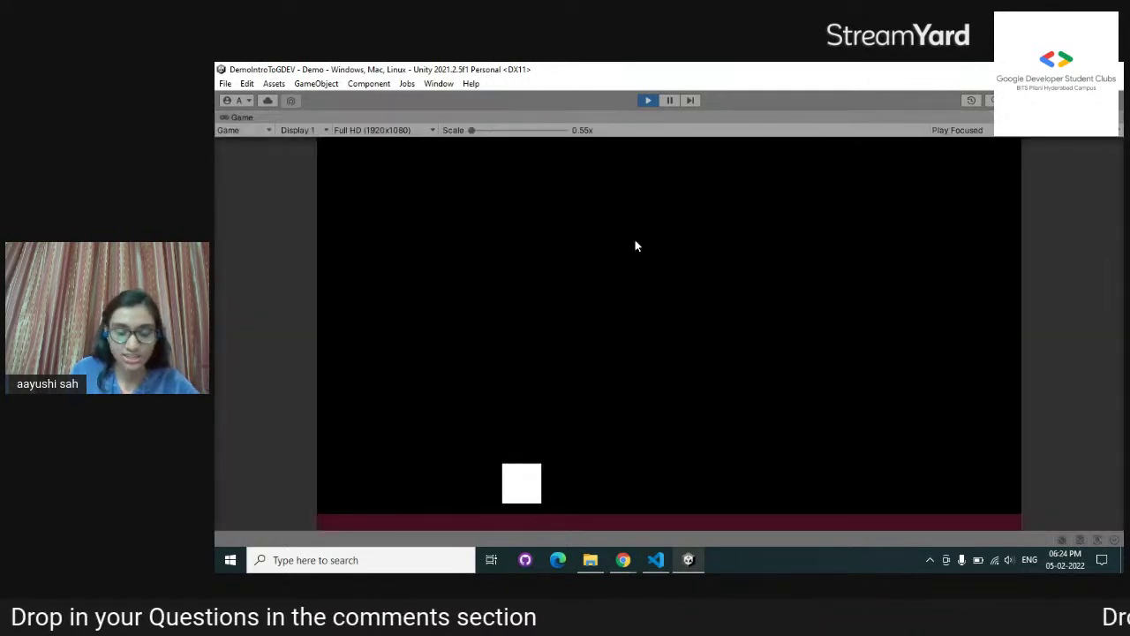
{"action": "left_click", "coordinate": [648, 101]}
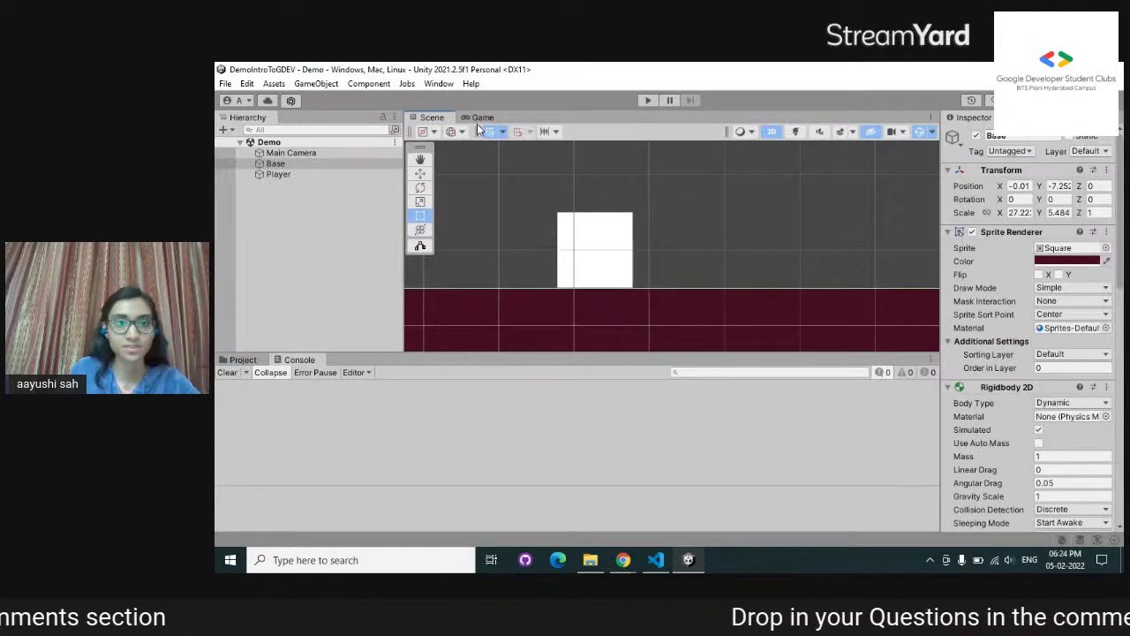
Pull the Player collider's bottom edge up to match the white square
{"action": "left_click", "coordinate": [592, 249]}
{"action": "scroll", "coordinate": [1062, 276], "scroll_direction": "down", "scroll_amount": 6}
{"action": "left_click", "coordinate": [1044, 402]}
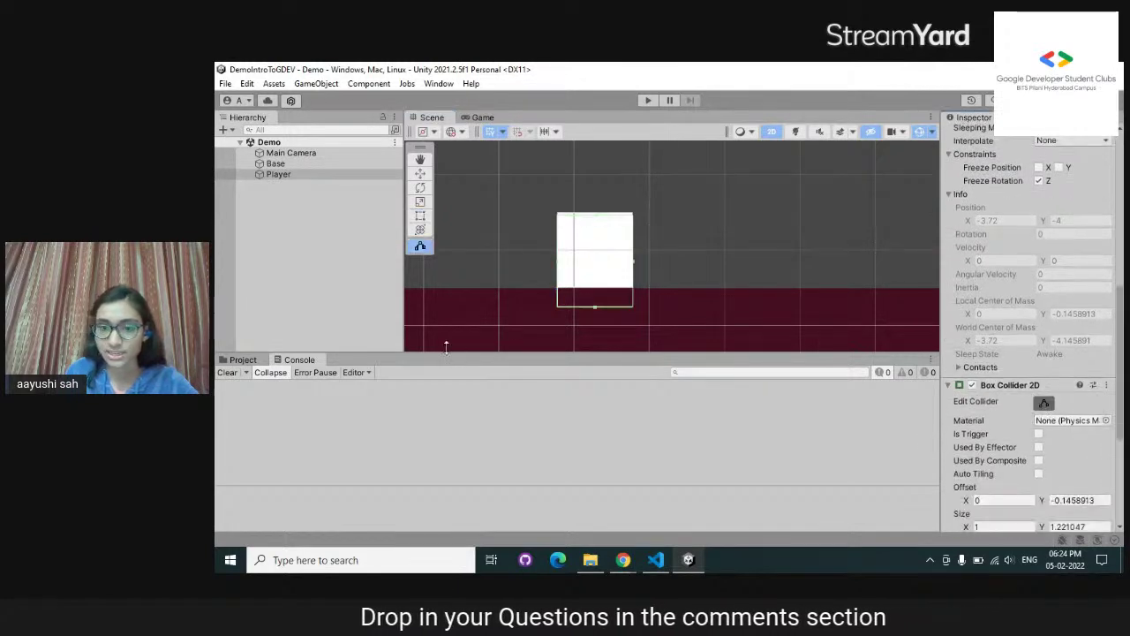
{"action": "left_click_drag", "start_coordinate": [594, 310], "coordinate": [591, 290]}
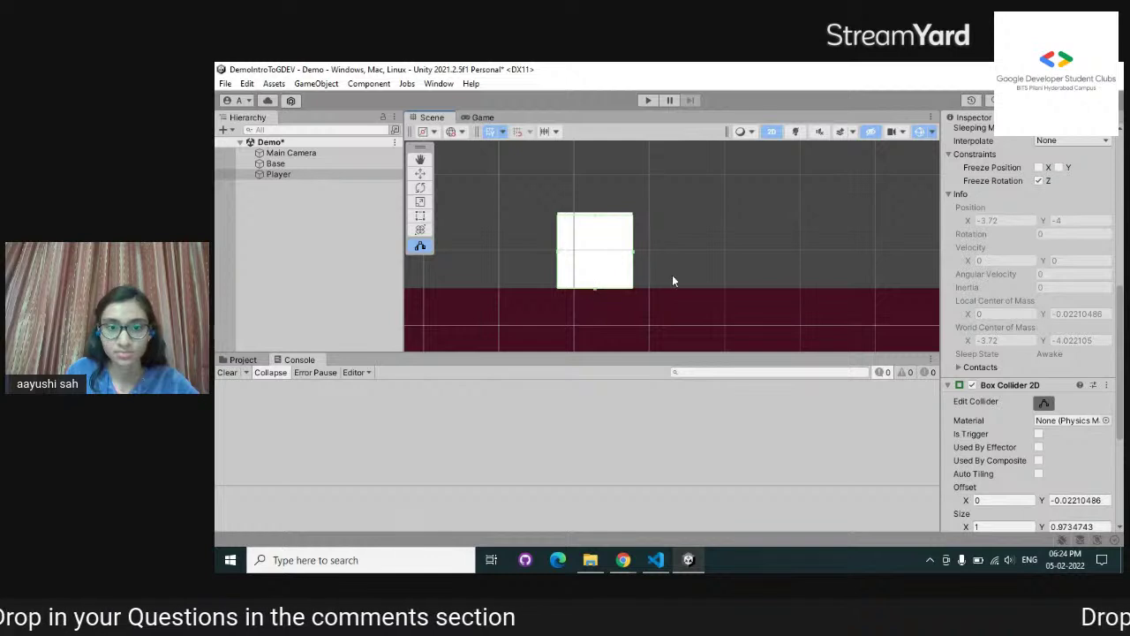
{"action": "left_click", "coordinate": [676, 273]}
{"action": "left_click", "coordinate": [586, 243]}
Collapse the Player's Box Collider 2D settings in the Inspector
{"action": "scroll", "coordinate": [609, 300], "scroll_direction": "down", "scroll_amount": 1}
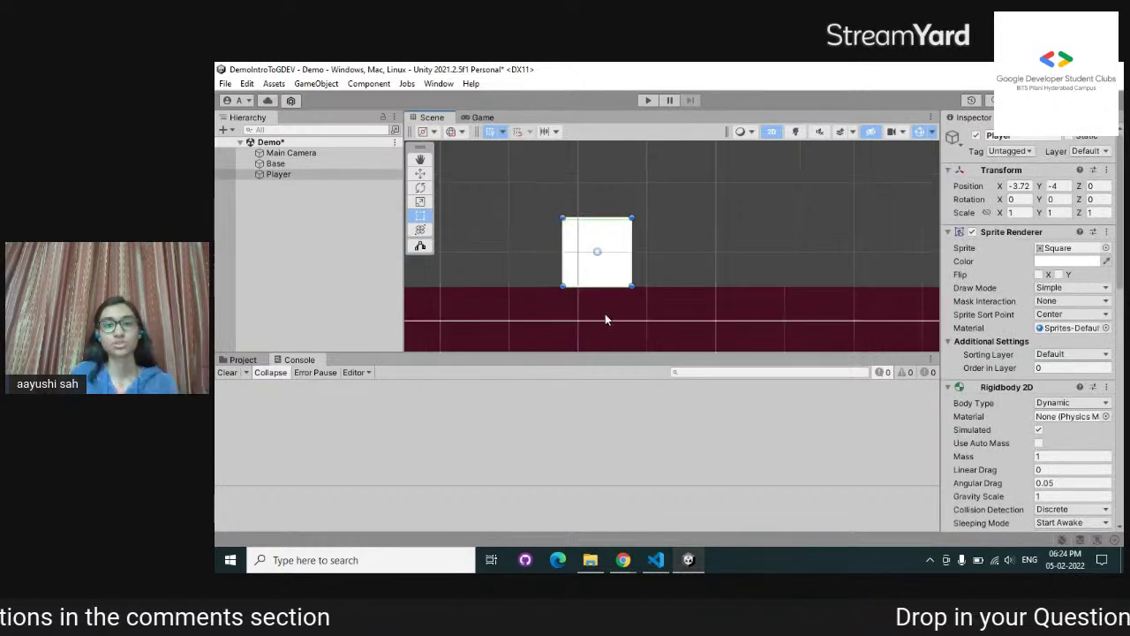
{"action": "mouse_move", "coordinate": [667, 559]}
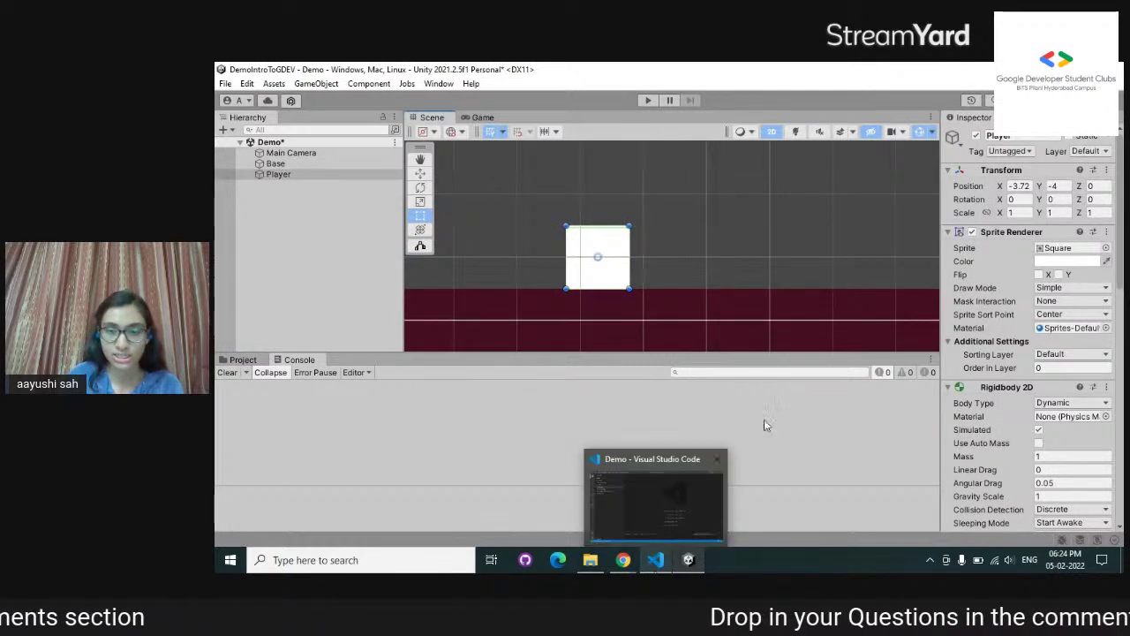
{"action": "scroll", "coordinate": [1054, 309], "scroll_direction": "down", "scroll_amount": 4}
{"action": "scroll", "coordinate": [1054, 309], "scroll_direction": "down", "scroll_amount": 3}
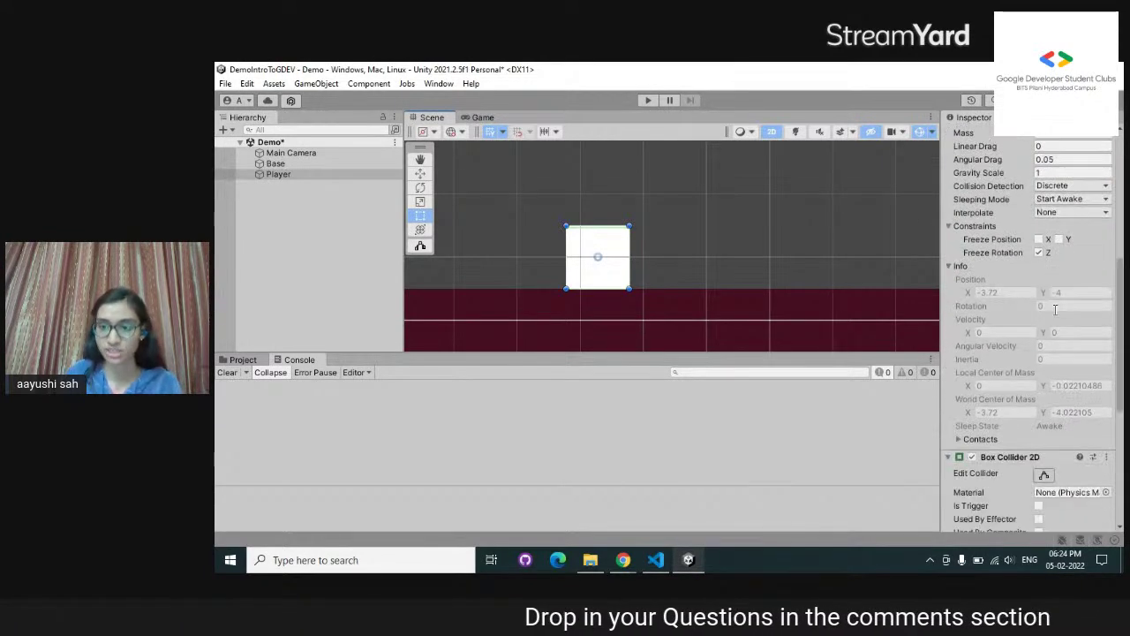
{"action": "scroll", "coordinate": [1054, 309], "scroll_direction": "down", "scroll_amount": 2}
{"action": "scroll", "coordinate": [1054, 309], "scroll_direction": "up", "scroll_amount": 3}
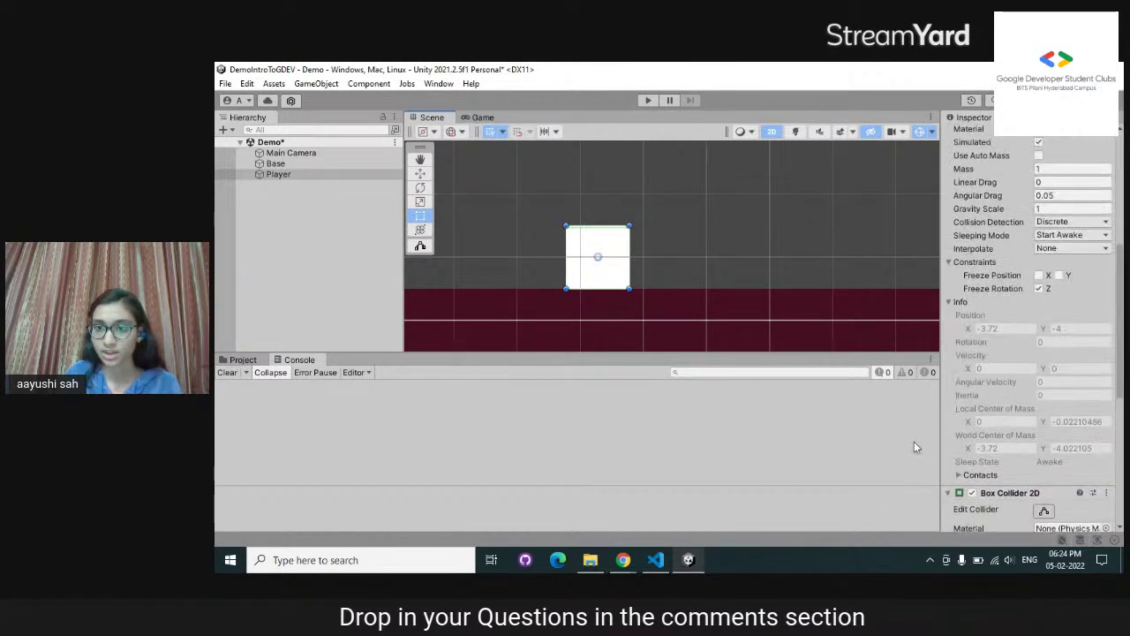
{"action": "scroll", "coordinate": [951, 450], "scroll_direction": "down", "scroll_amount": 1}
{"action": "left_click", "coordinate": [948, 457]}
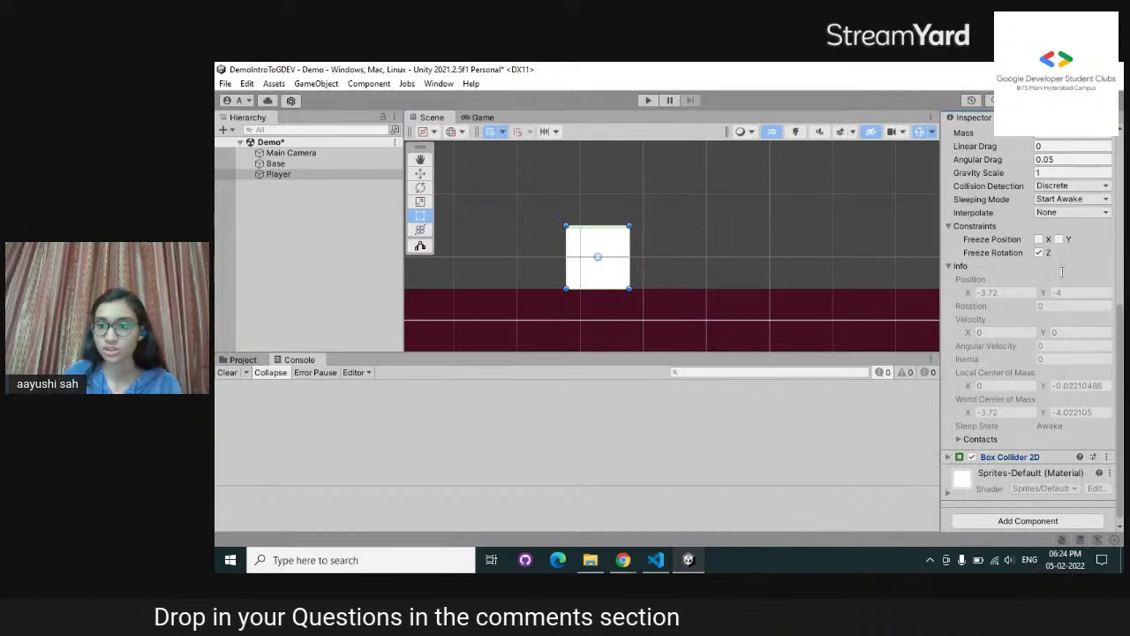
Nudge the Player square slightly down onto the Base and show the project's Assets folder
{"action": "left_click", "coordinate": [303, 163]}
{"action": "left_click", "coordinate": [291, 174]}
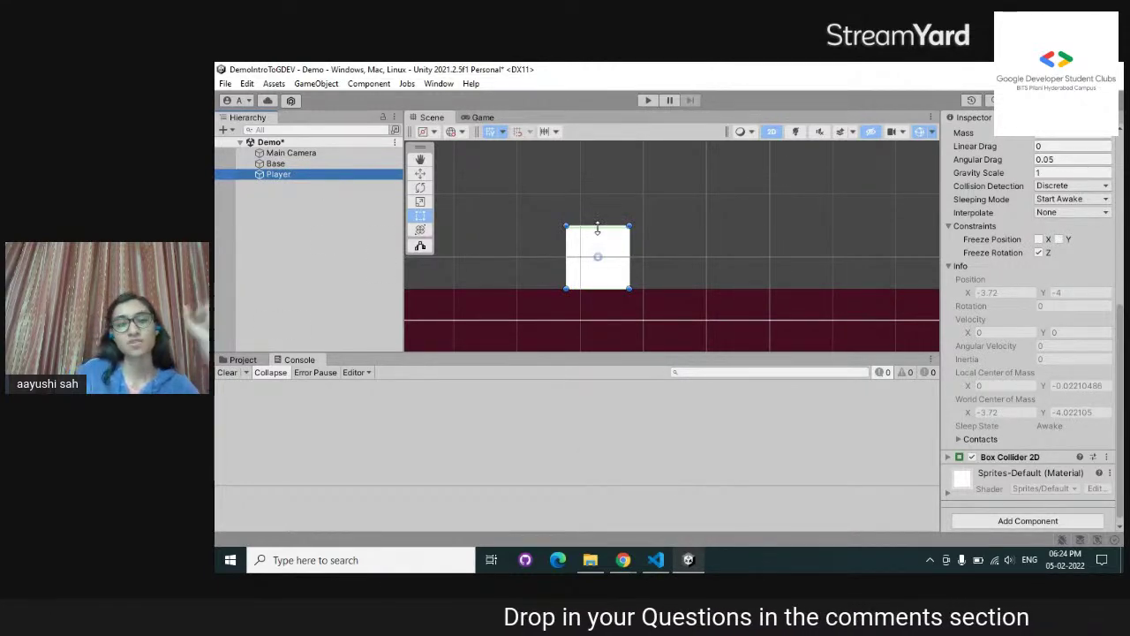
{"action": "left_click_drag", "start_coordinate": [597, 228], "coordinate": [597, 232]}
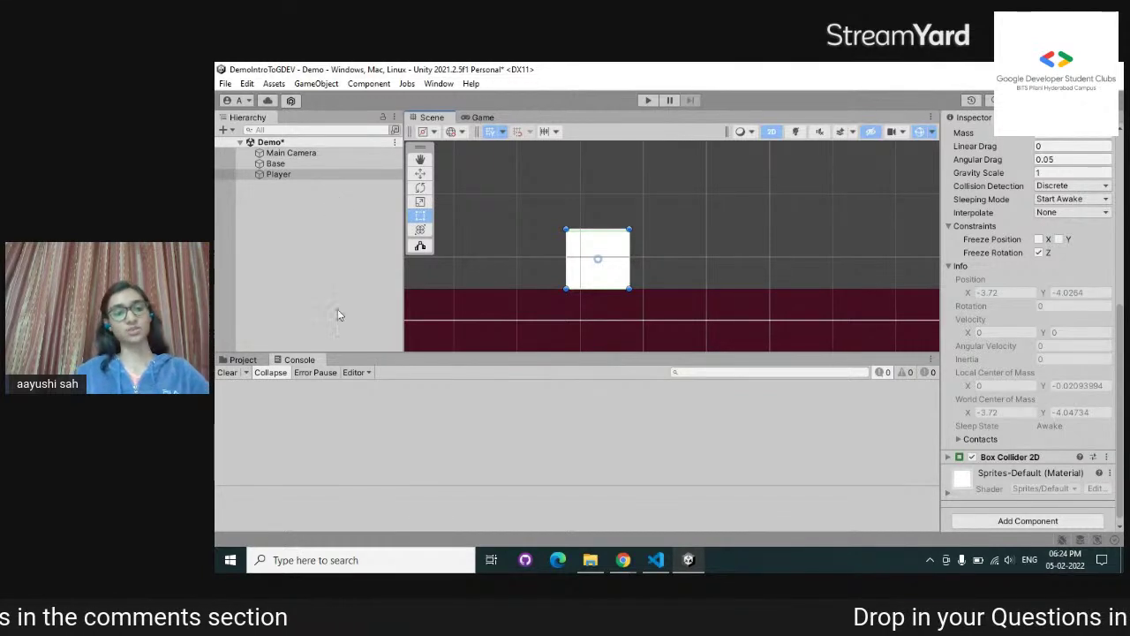
{"action": "left_click", "coordinate": [244, 359]}
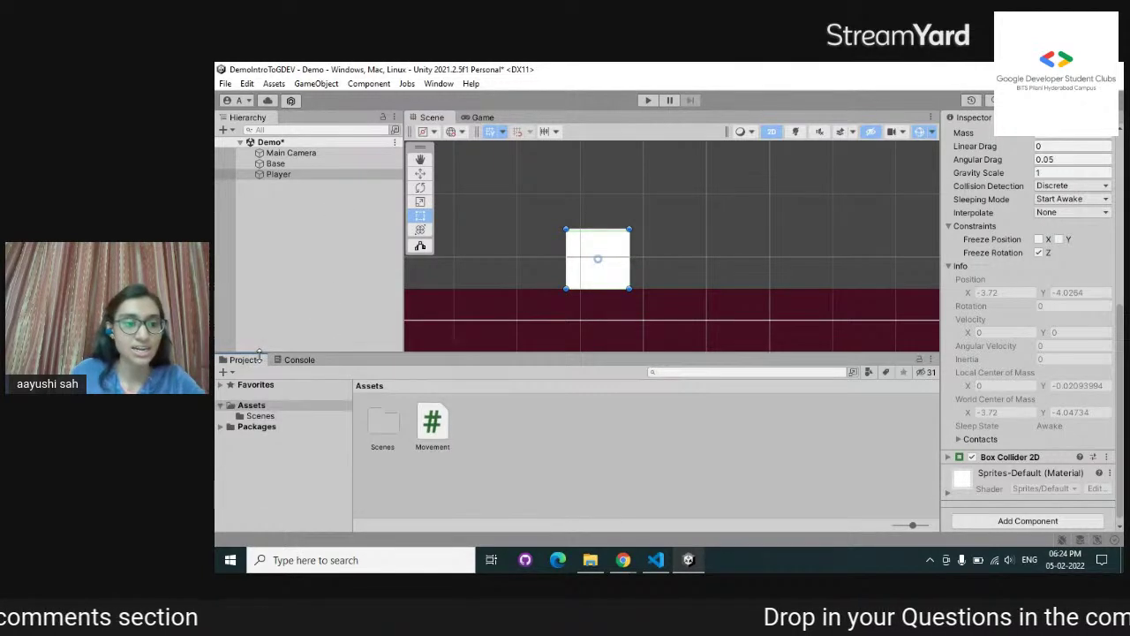
Create a C# script named PlayerMovement in Assets, next to the existing Movement script
{"action": "left_click", "coordinate": [434, 433]}
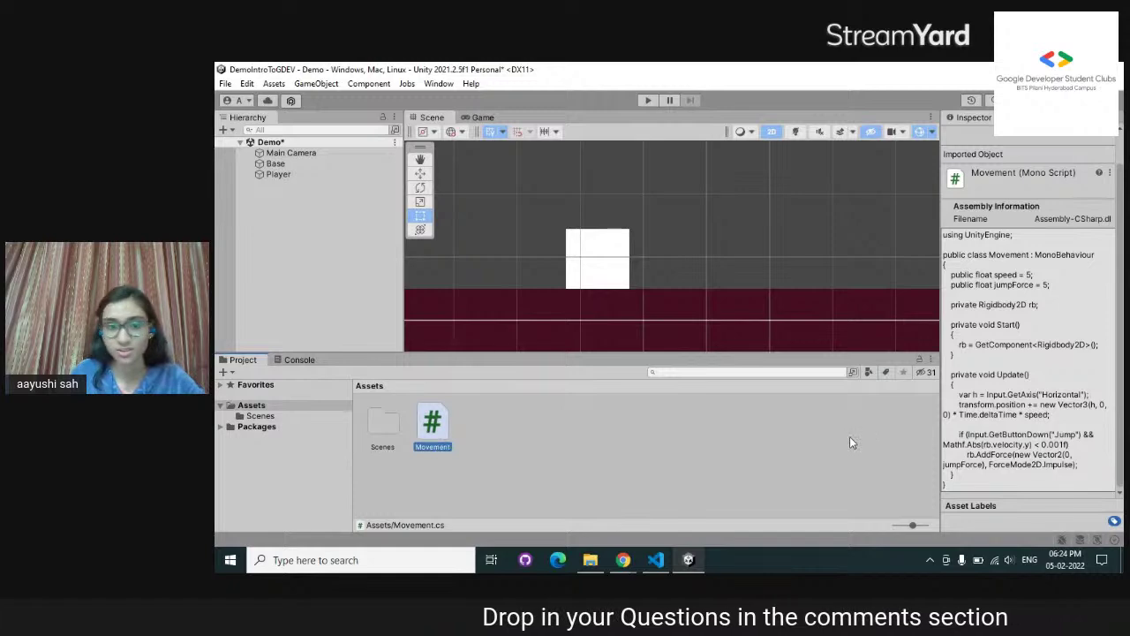
{"action": "right_click", "coordinate": [492, 430]}
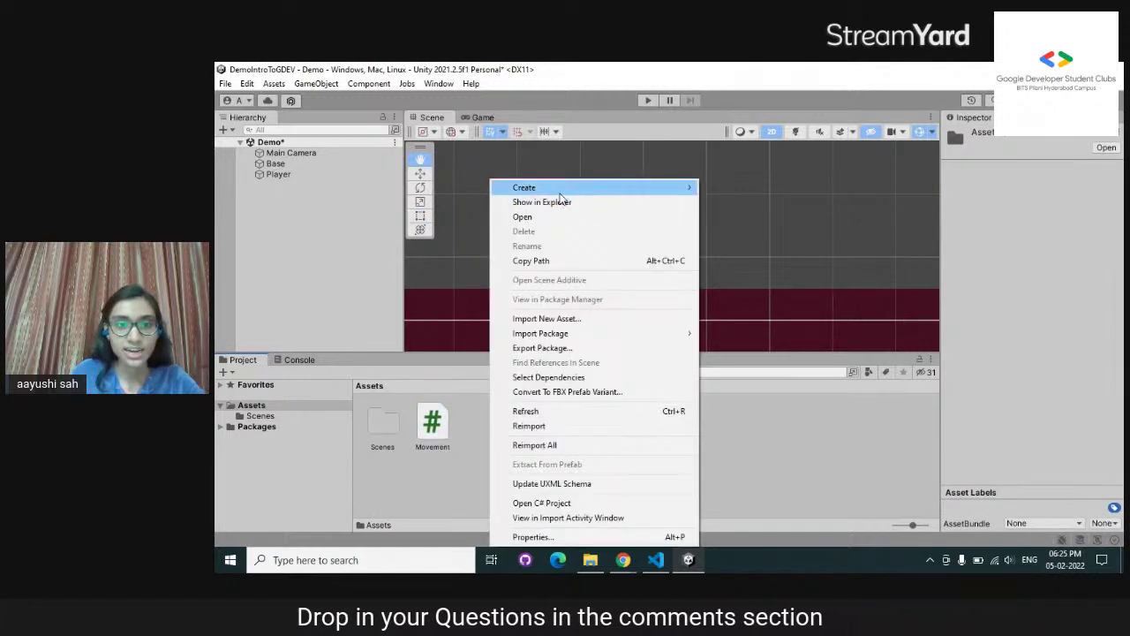
{"action": "mouse_move", "coordinate": [559, 194]}
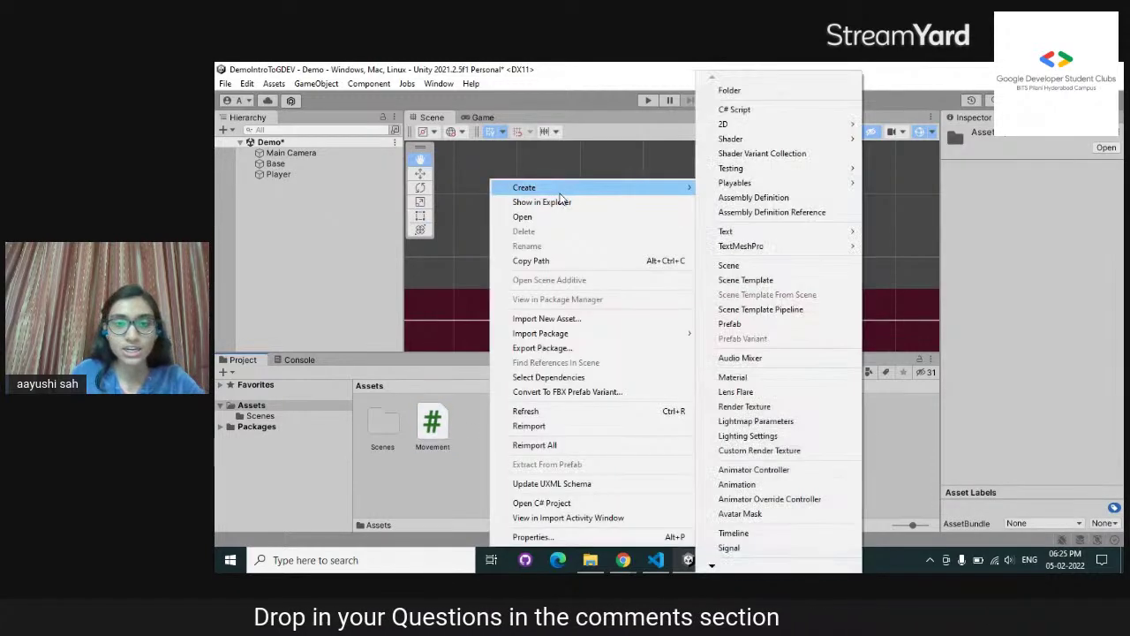
{"action": "left_click", "coordinate": [761, 112]}
{"action": "type", "text": "P"}
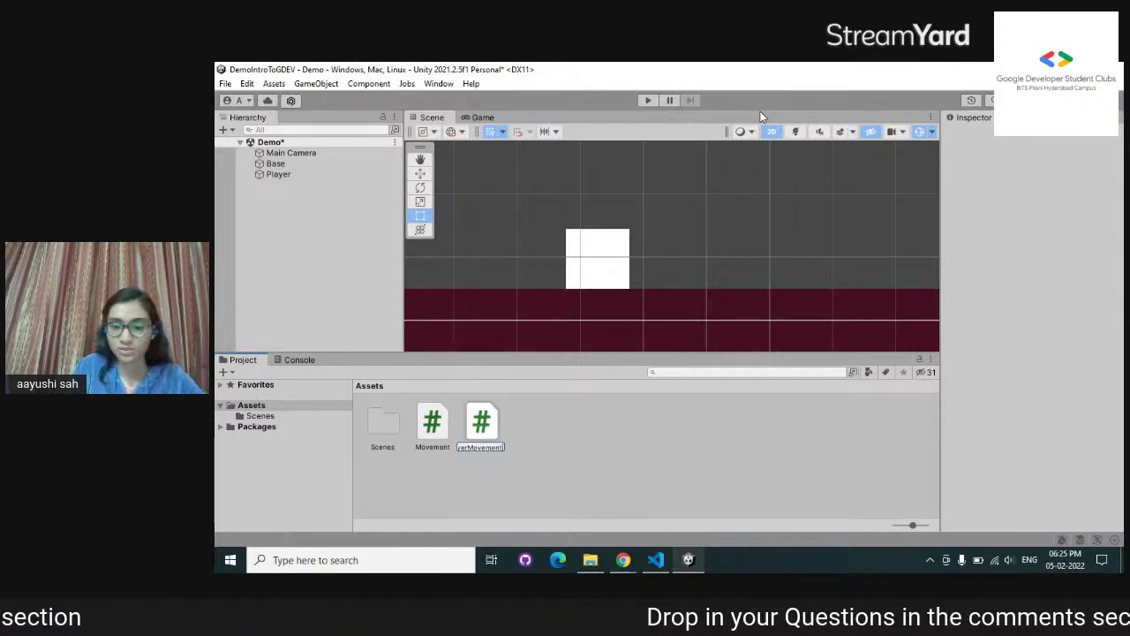
{"action": "type", "text": "layerMovement"}
{"action": "key", "text": "Return"}
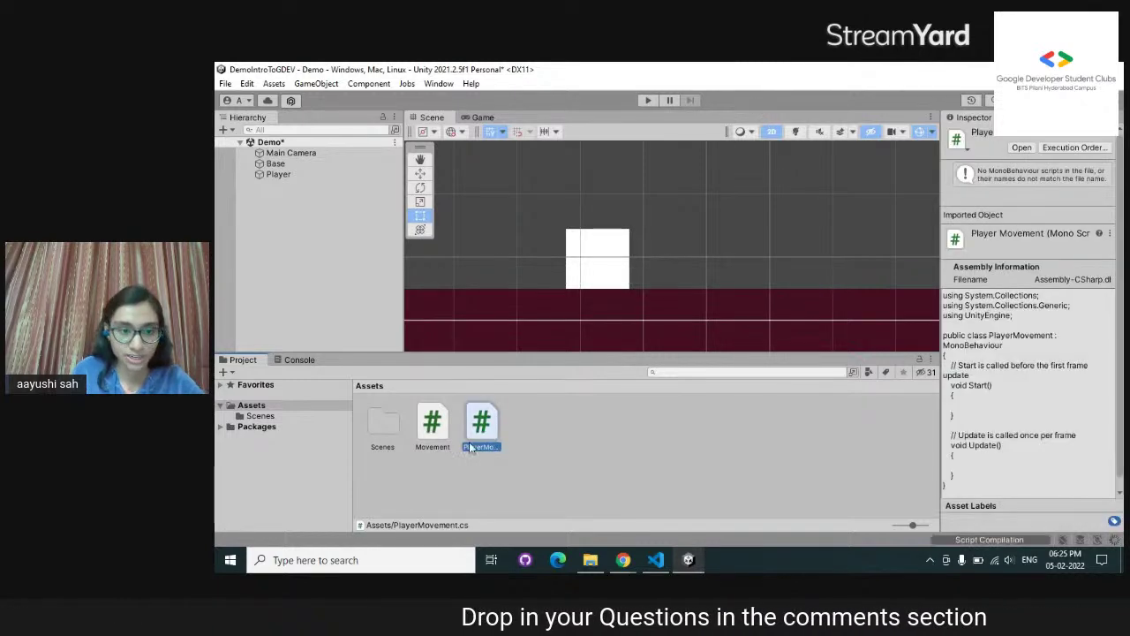
Create a folder named Scripts in Assets alongside Scenes, Movement and PlayerMovement
{"action": "left_click", "coordinate": [384, 448]}
{"action": "right_click", "coordinate": [545, 455]}
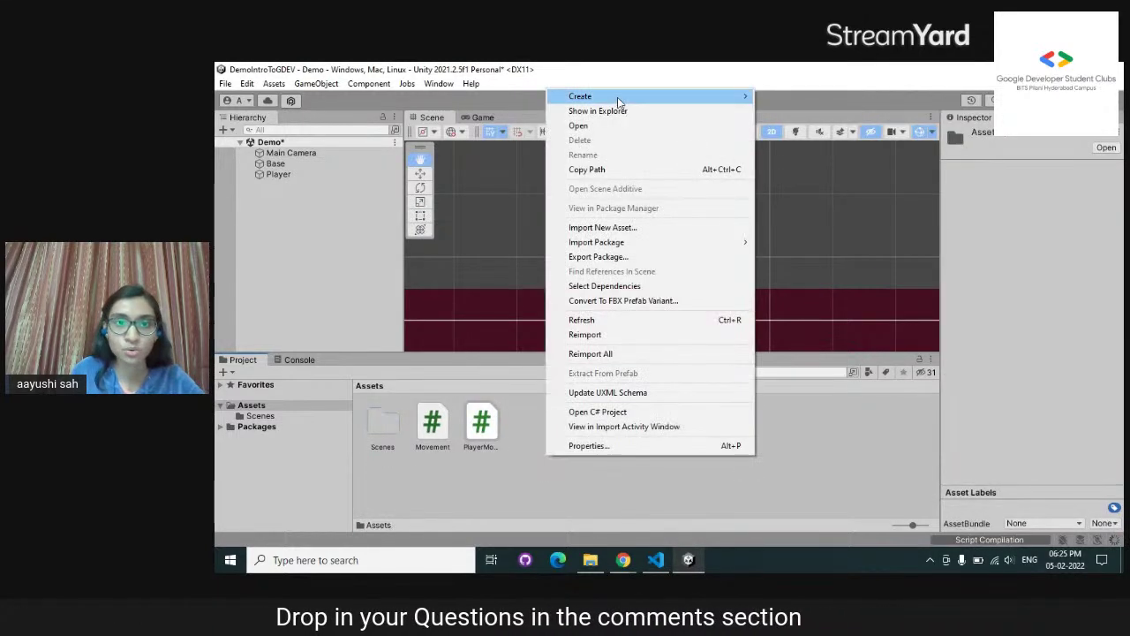
{"action": "mouse_move", "coordinate": [671, 100]}
{"action": "left_click", "coordinate": [780, 92]}
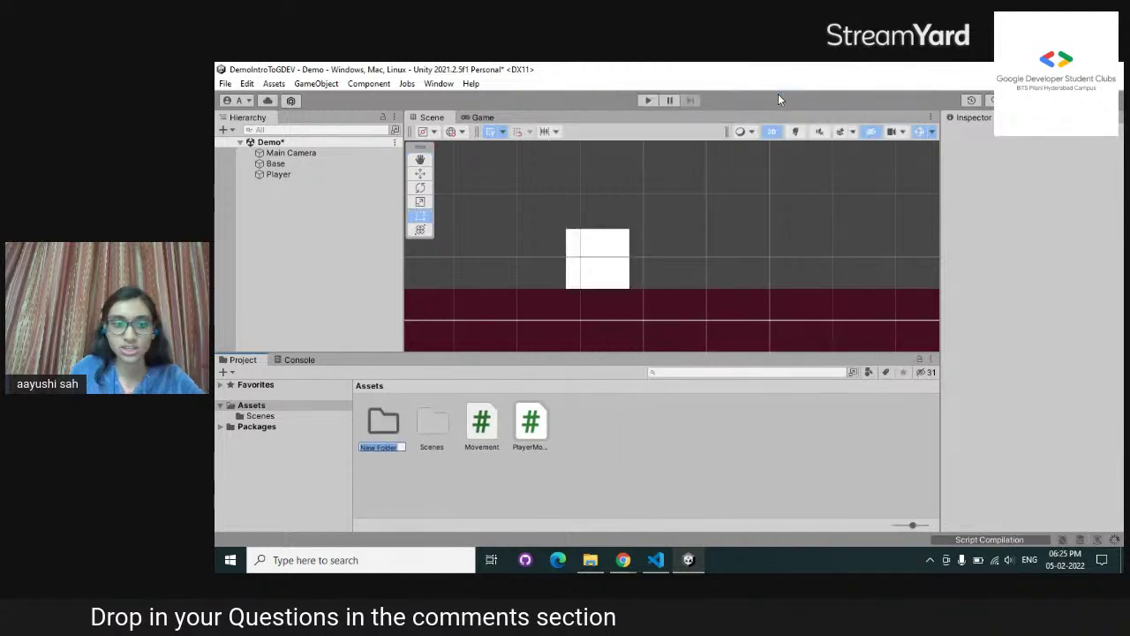
{"action": "type", "text": "Scripts"}
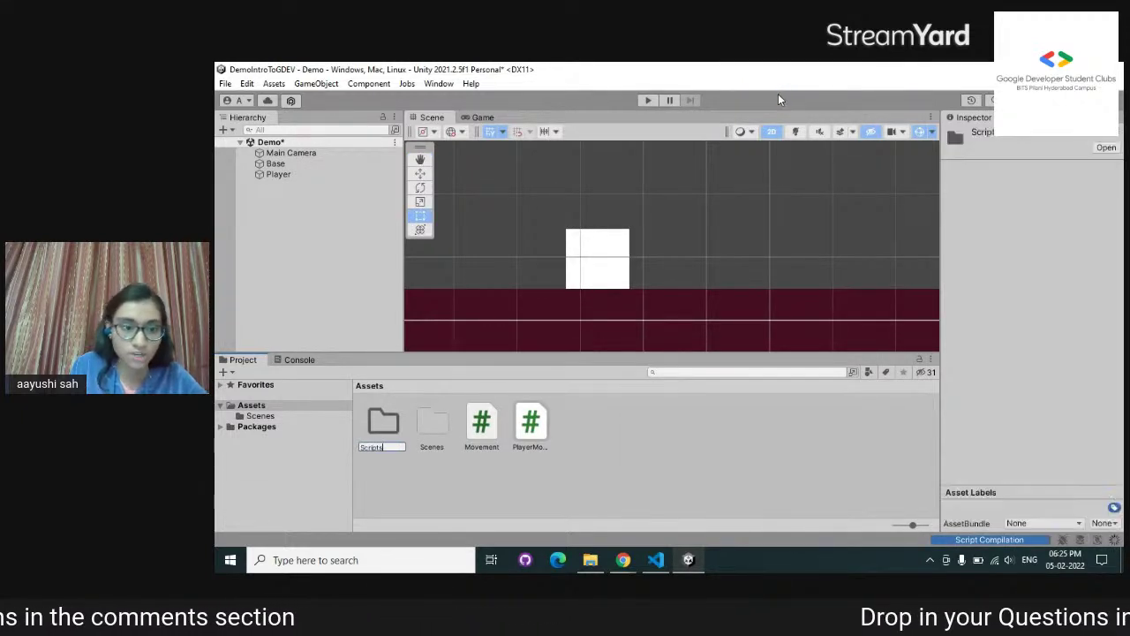
{"action": "key", "text": "Return"}
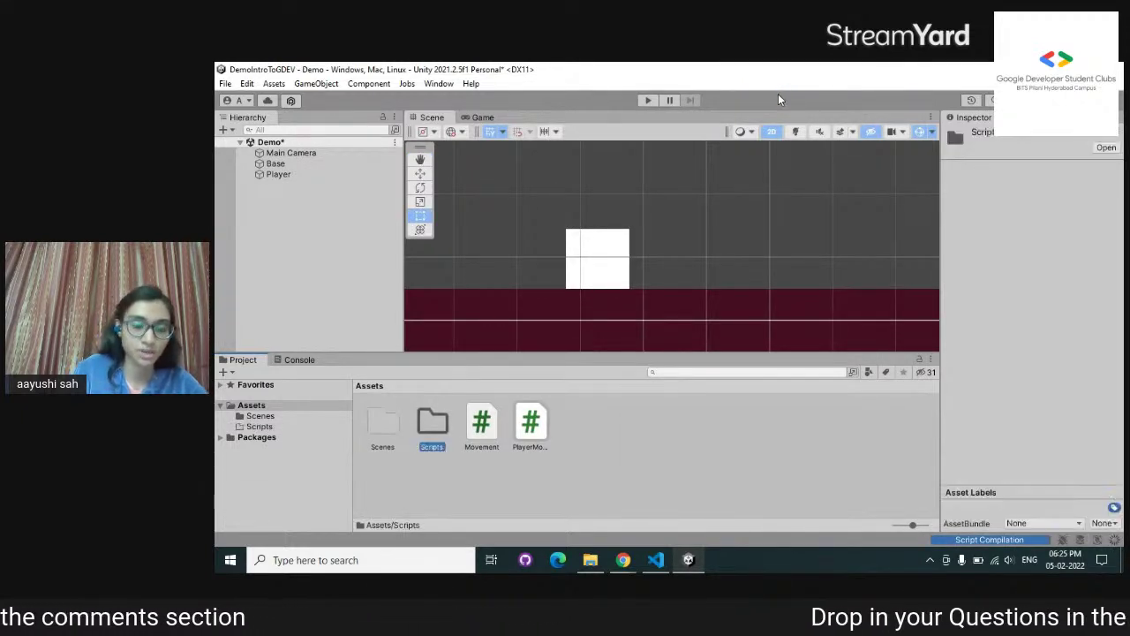